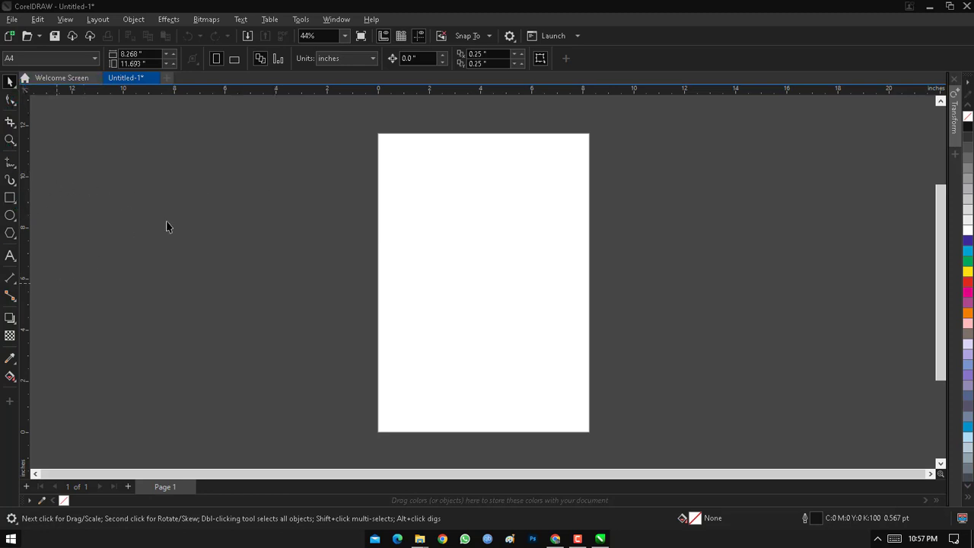
Step: Set the page to landscape and draw a rectangle about 7.65 by 4.86 inches, centred on the page
left_click(234, 58)
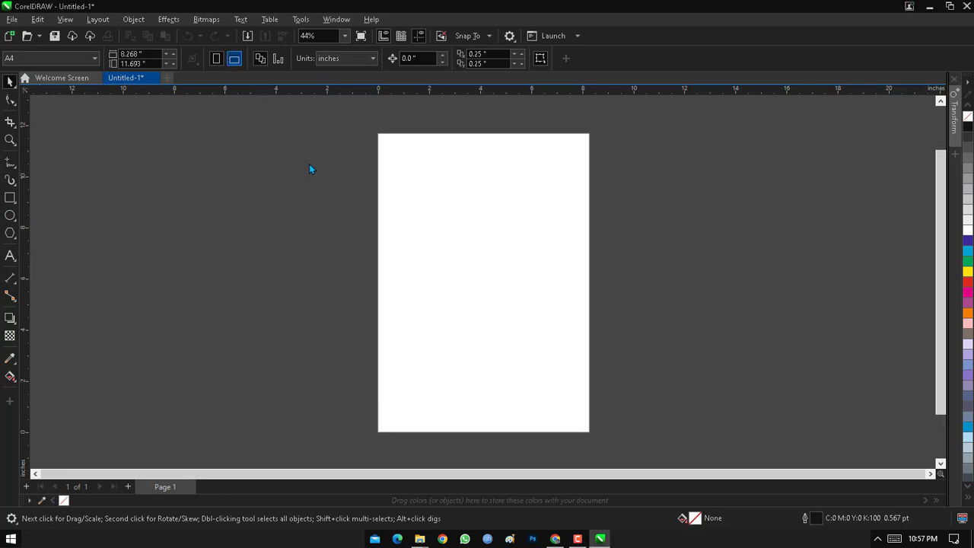
left_click(10, 197)
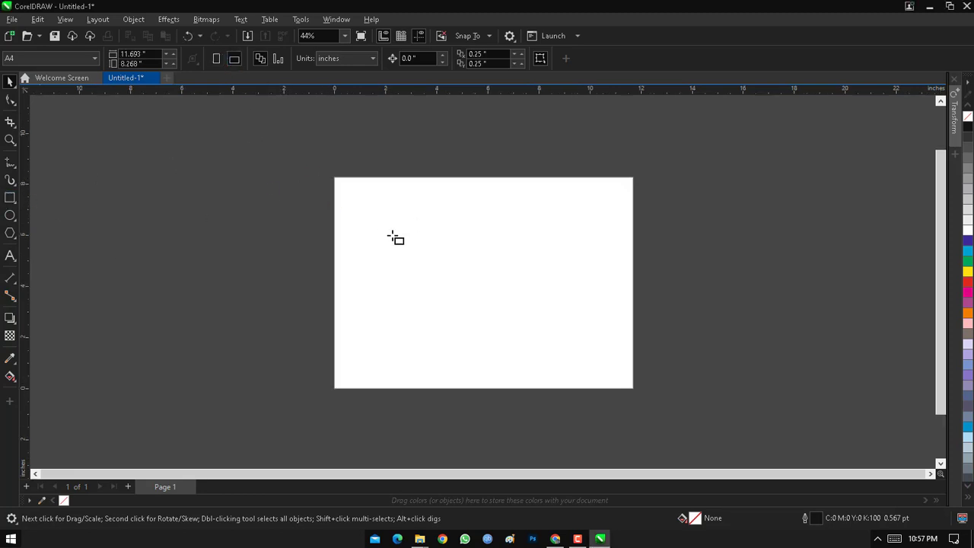
mouse_move(373, 205)
left_mouse_down()
mouse_move(569, 294)
mouse_move(551, 312)
mouse_move(570, 330)
left_mouse_up()
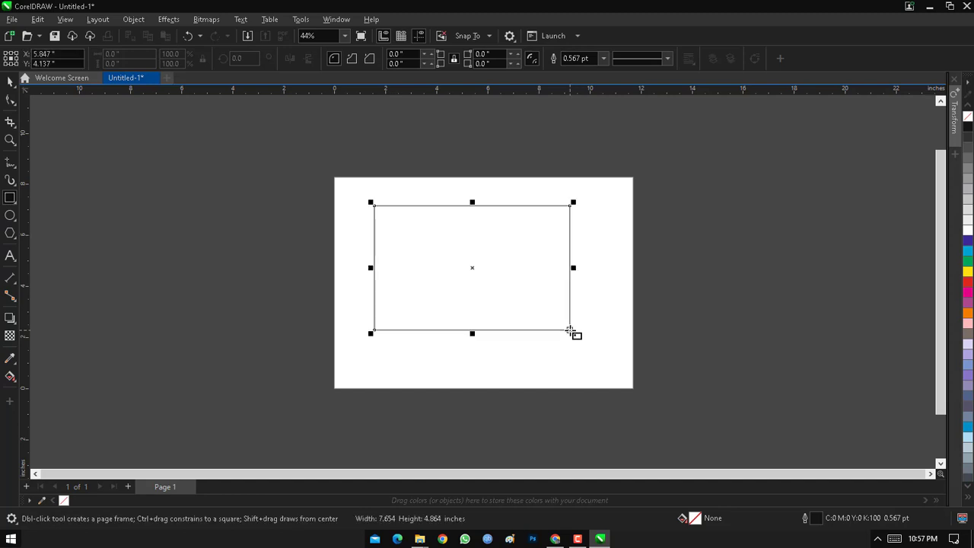
key("space")
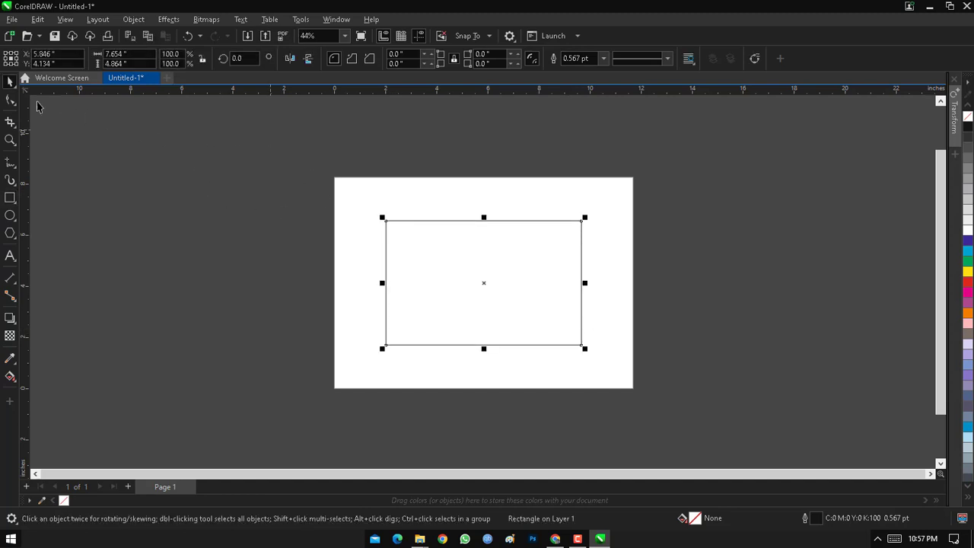
Step: Round all the rectangle's corners to about 1.33 inches with the Shape tool and return them to square
left_click(10, 100)
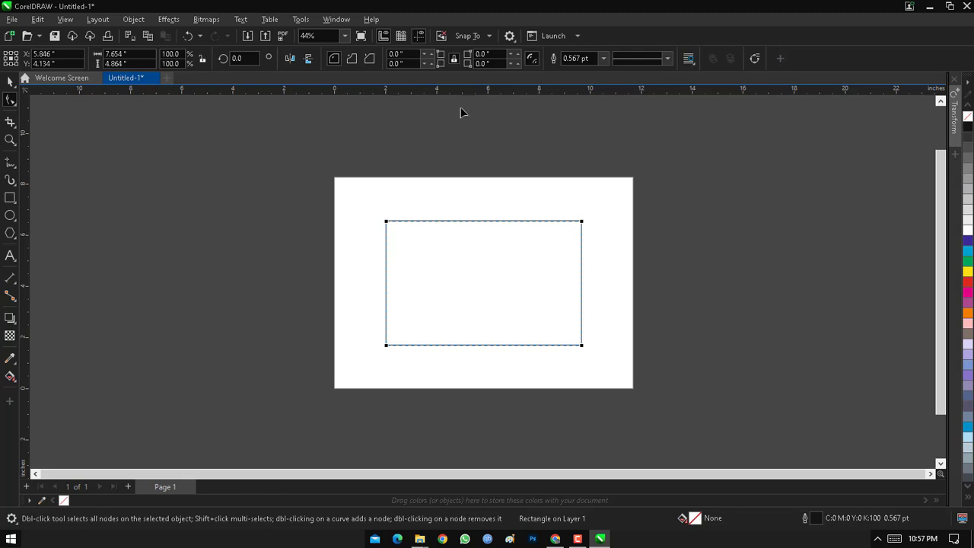
left_click(335, 61)
left_click(386, 222)
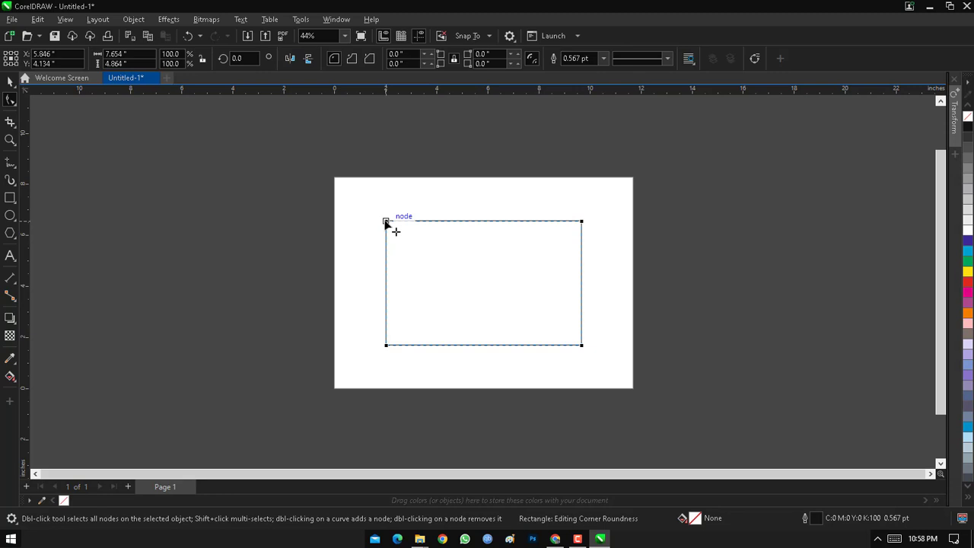
left_click_drag(386, 222, 419, 241)
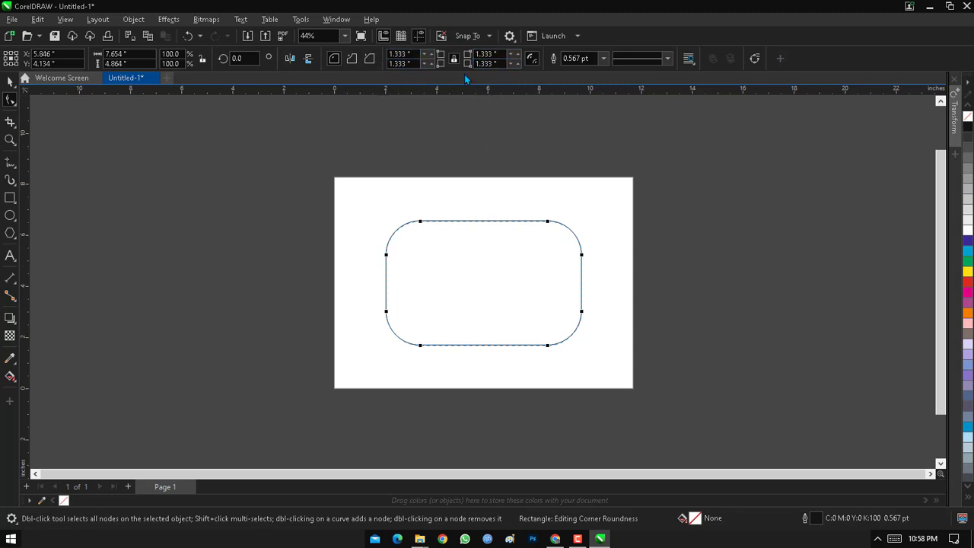
left_click_drag(428, 224, 308, 205)
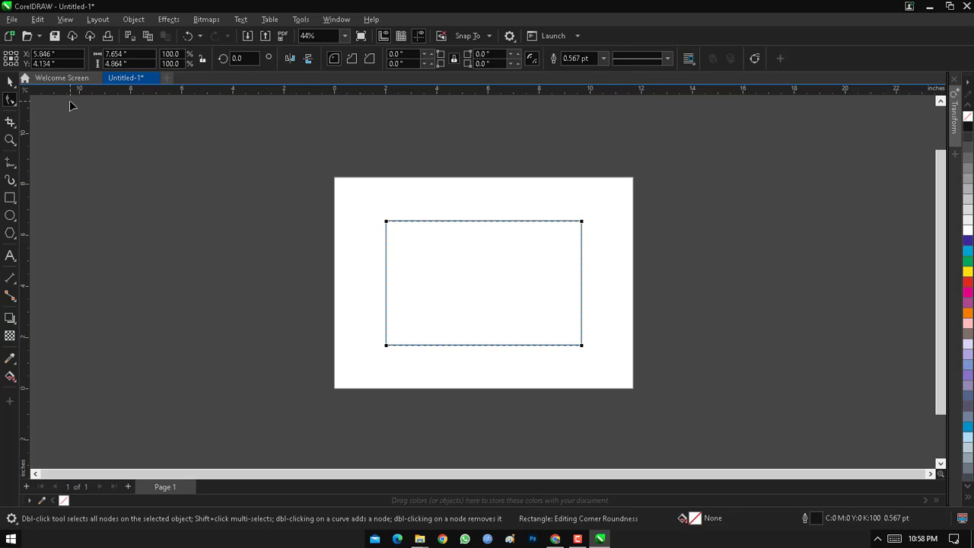
Step: Convert the rectangle to curves and select all of its nodes
key("ctrl+q")
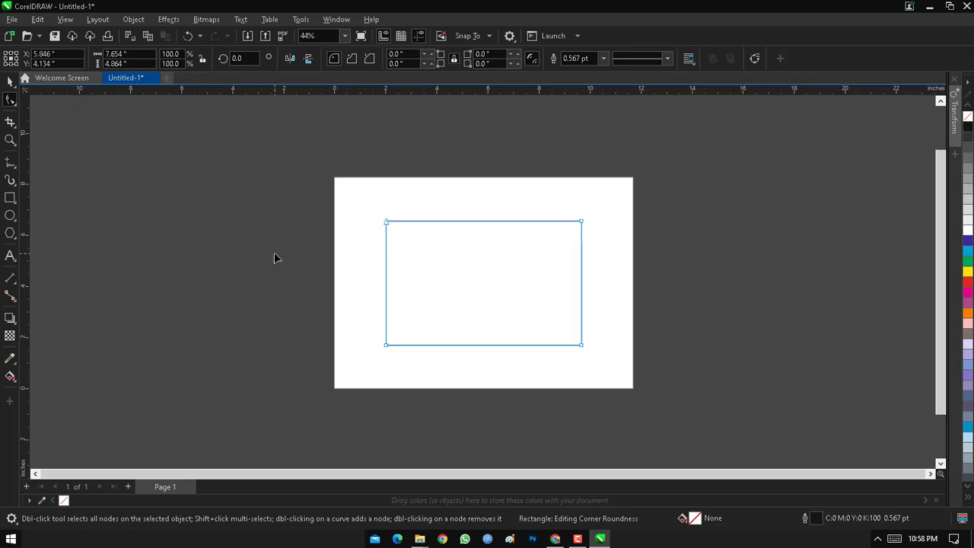
left_click_drag(329, 213, 437, 239)
left_click_drag(308, 177, 636, 391)
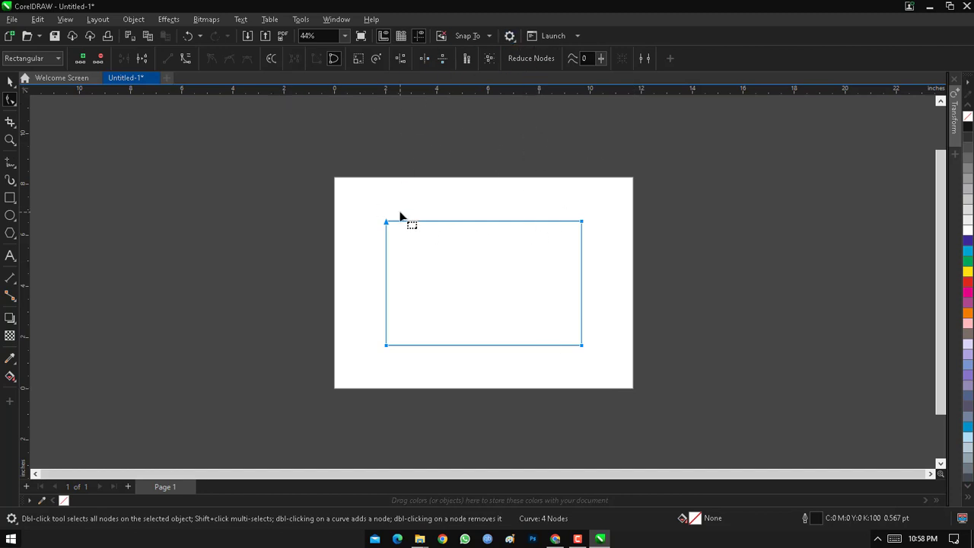
Step: Try moving the upper-left corner node to the rectangle's centre and undo the move
left_click_drag(349, 200, 407, 241)
left_click_drag(385, 222, 479, 282)
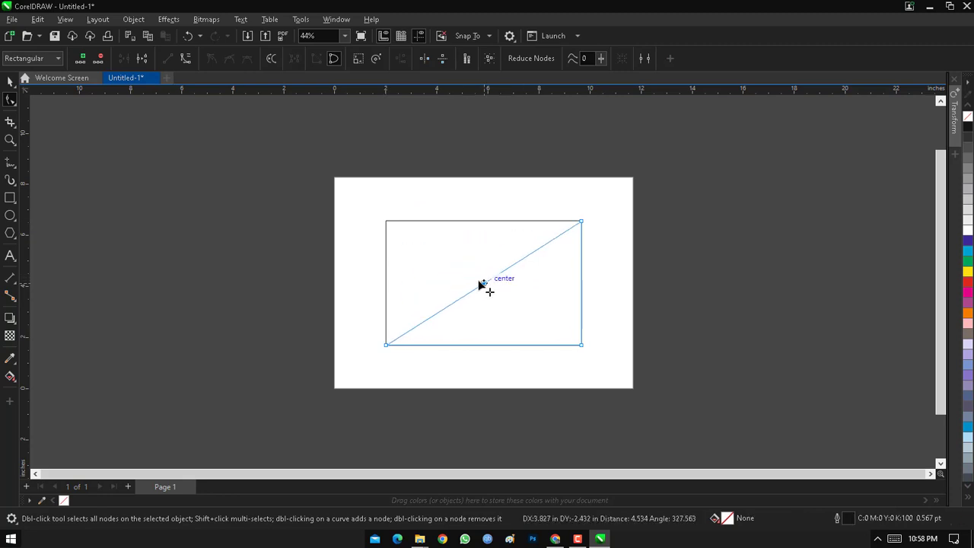
left_click_drag(480, 283, 479, 283)
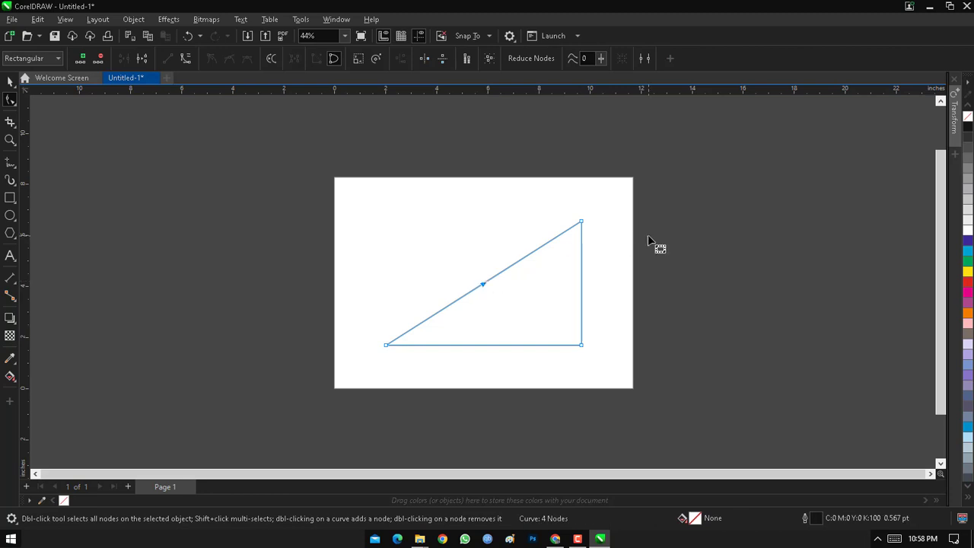
key("ctrl+z")
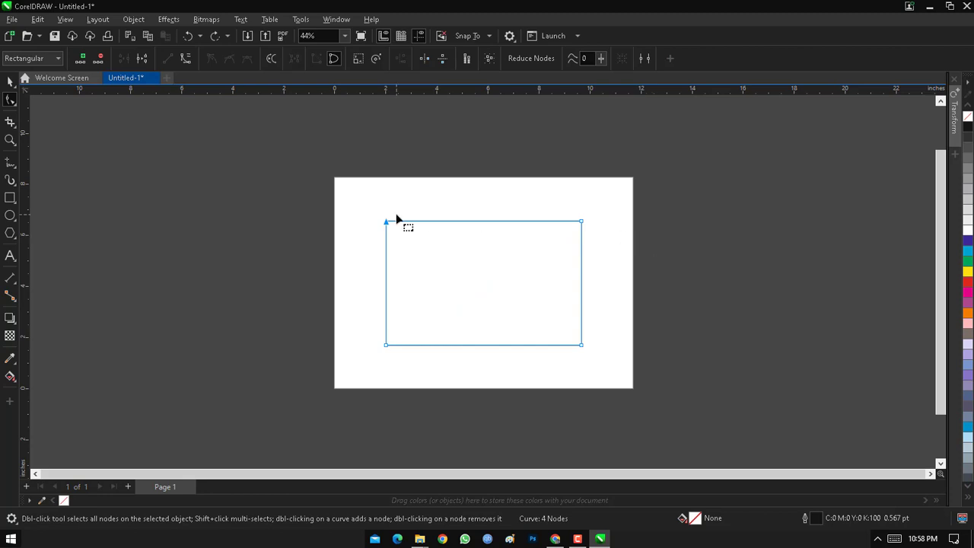
Step: Fill the rectangle with cyan (C100 M0 Y0 K0) and break the curve at its upper-left corner node
left_click_drag(327, 196, 436, 266)
left_click(967, 251)
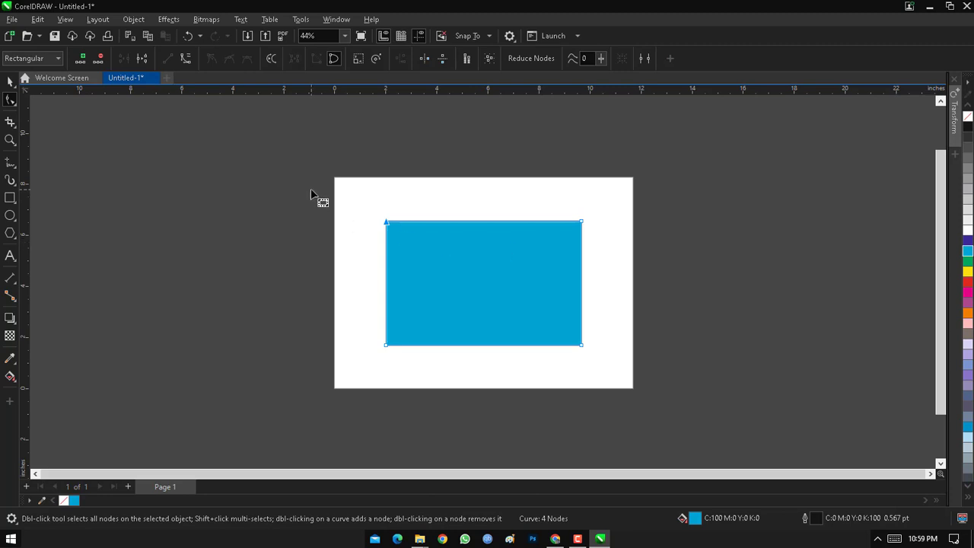
left_click_drag(311, 189, 451, 256)
left_click(142, 59)
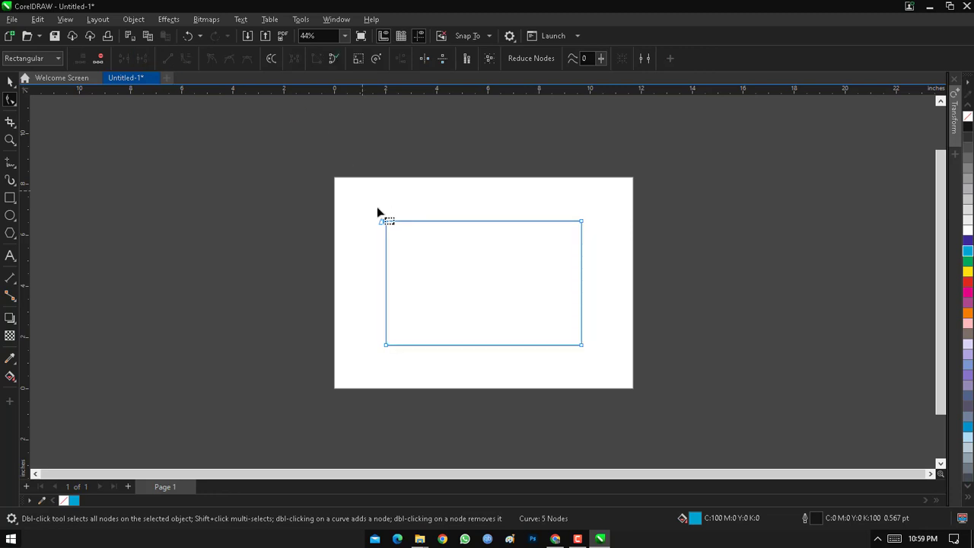
Step: Pull the loose end node away from the upper-left corner and rejoin it to the other end node, closing the curve
left_click_drag(384, 223, 494, 184)
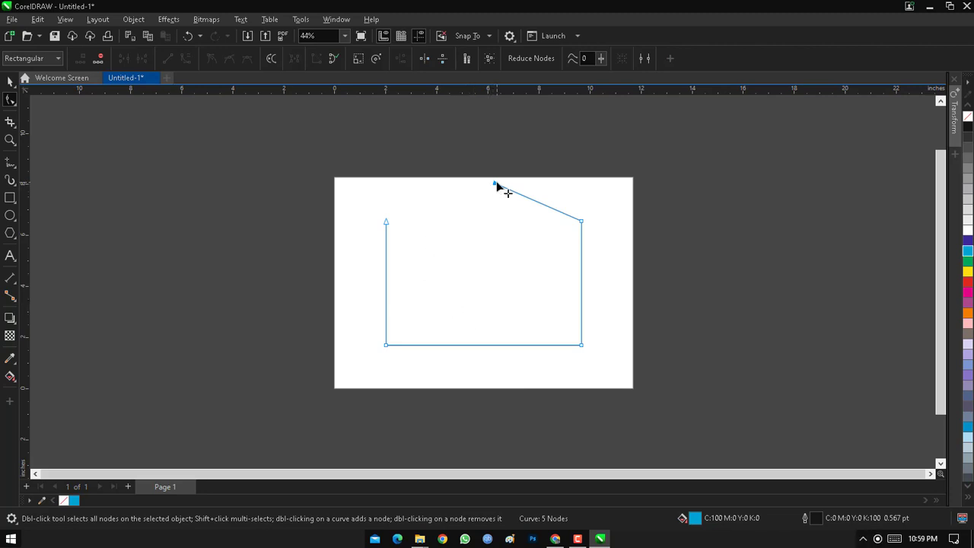
left_click_drag(495, 184, 482, 213)
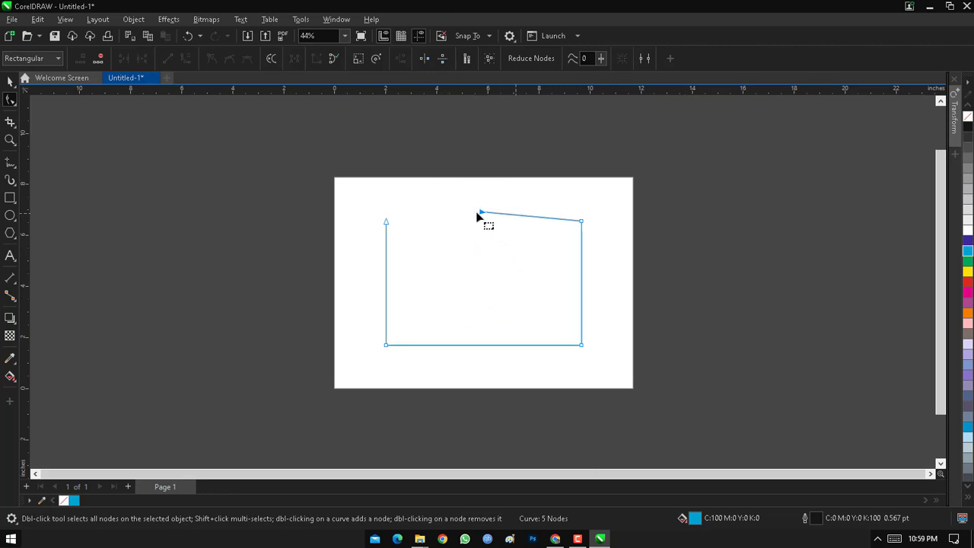
left_click_drag(480, 214, 391, 222)
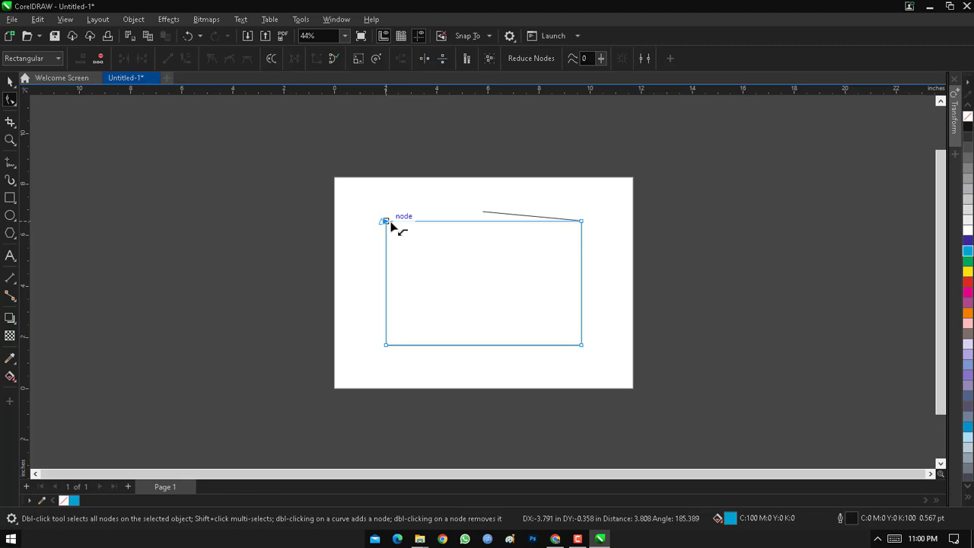
left_click_drag(390, 222, 432, 208)
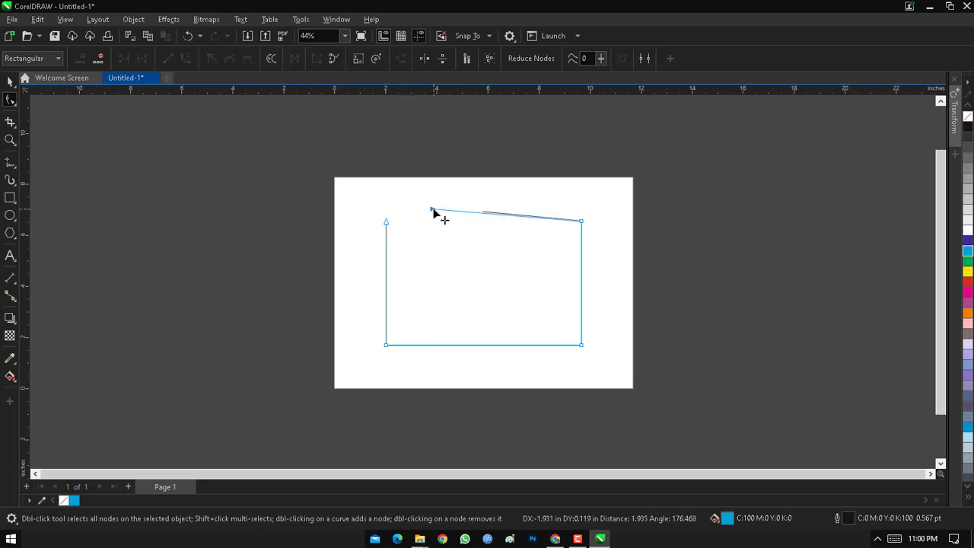
left_click_drag(432, 210, 386, 221)
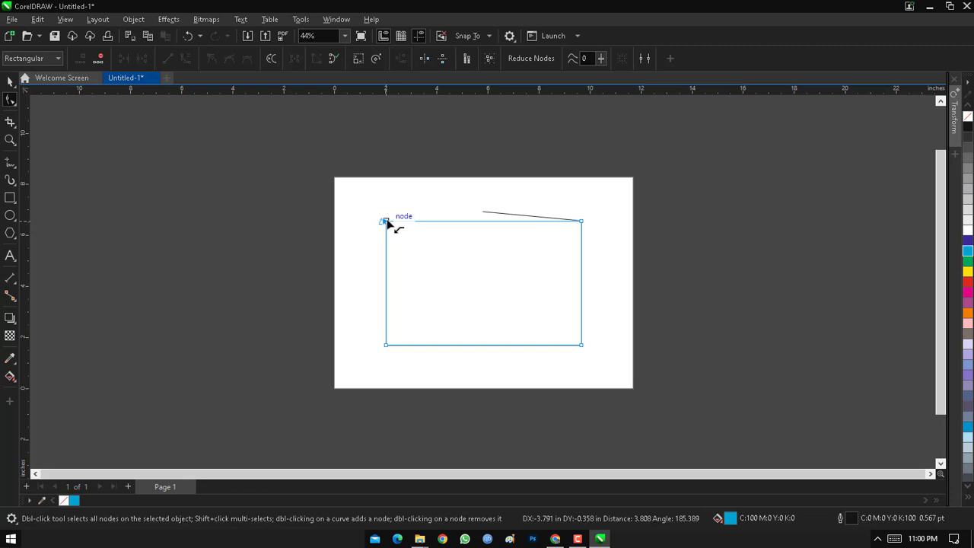
left_click_drag(387, 221, 386, 222)
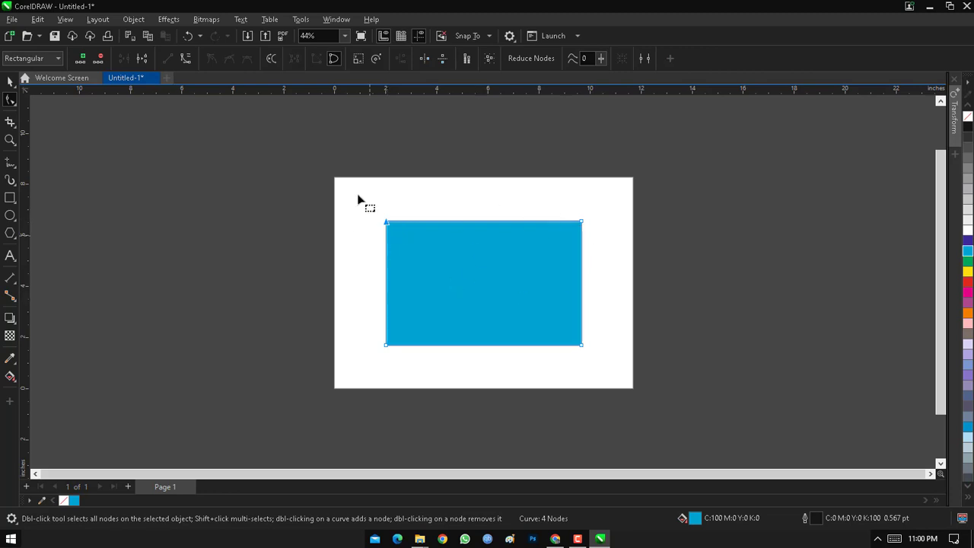
Step: Add a node on the top edge and one on the bottom edge, and pull both outward into points
left_click(280, 181)
left_click_drag(276, 169, 643, 386)
double_click(440, 221)
left_click_drag(440, 221, 477, 204)
double_click(482, 344)
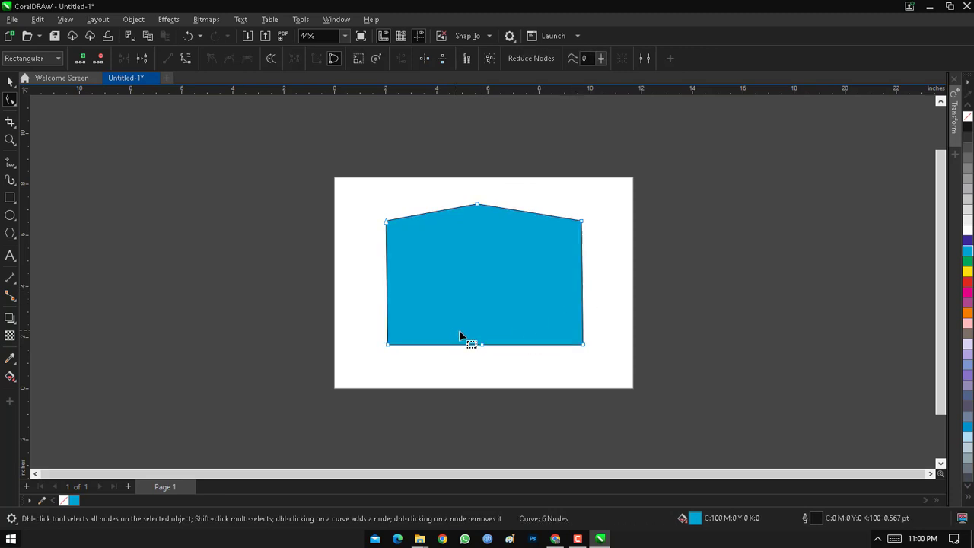
left_click_drag(482, 344, 482, 374)
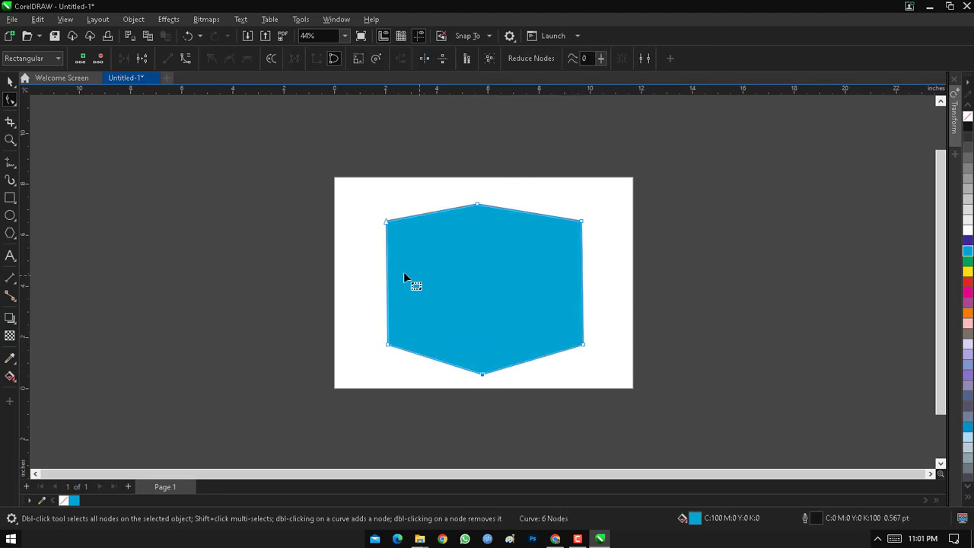
Step: Add a node midway along each side edge and pull both outward to make an eight-sided shape
left_click(389, 277)
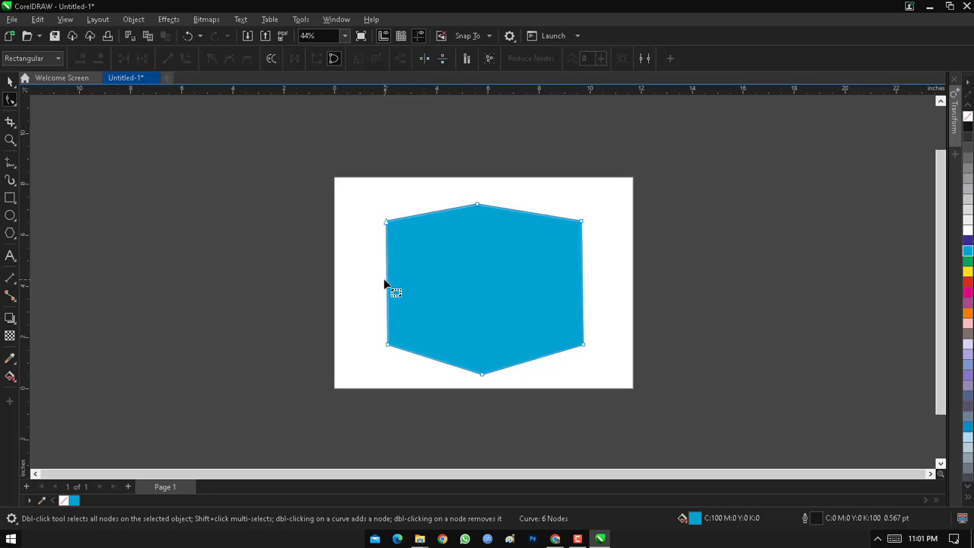
double_click(385, 281)
left_click_drag(385, 281, 359, 281)
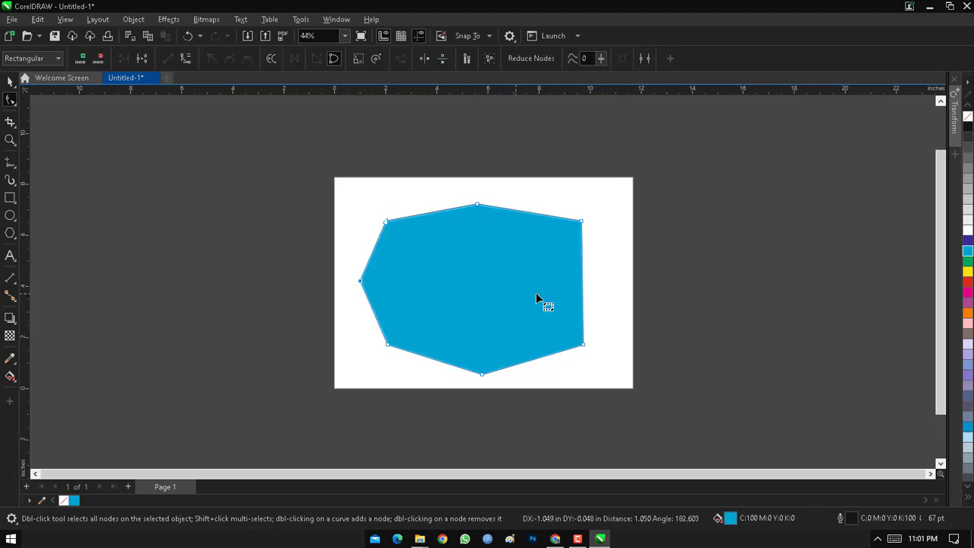
double_click(582, 282)
left_click_drag(582, 282, 618, 279)
Step: Select all nodes of the shape and add nodes between them three times in a row
left_click_drag(346, 189, 715, 404)
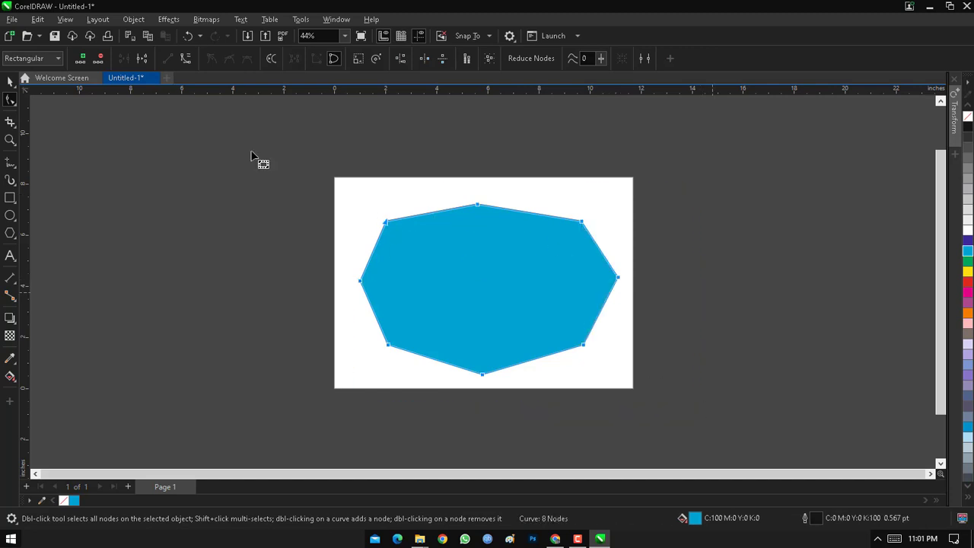
left_click(81, 59)
left_click(81, 60)
left_click(81, 60)
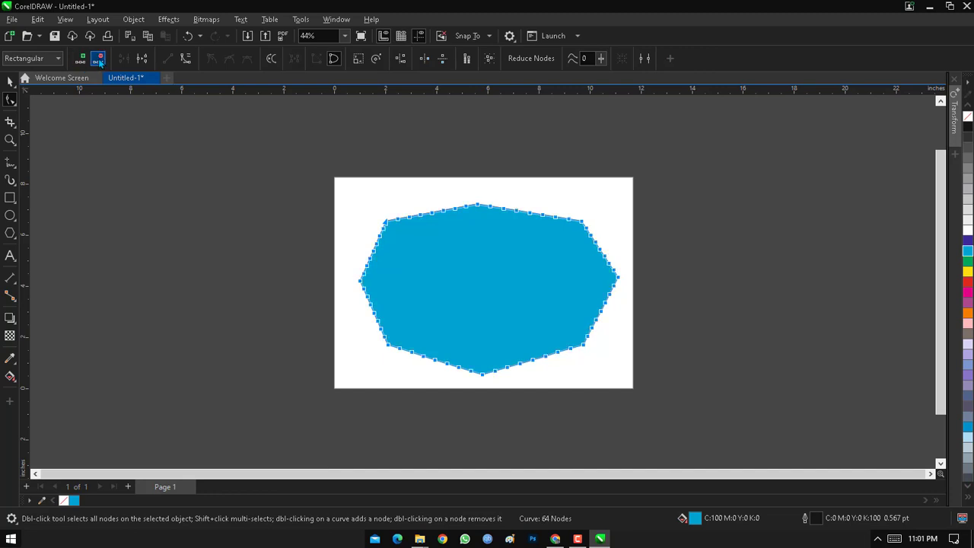
Step: Try deleting all the selected nodes at once and undo the deletion
left_click(99, 60)
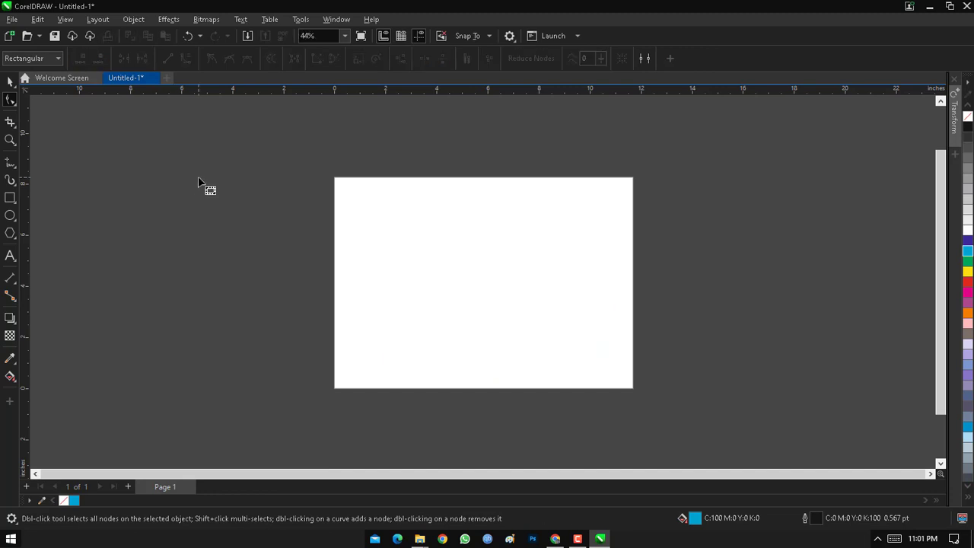
key("ctrl+z")
left_click(380, 185)
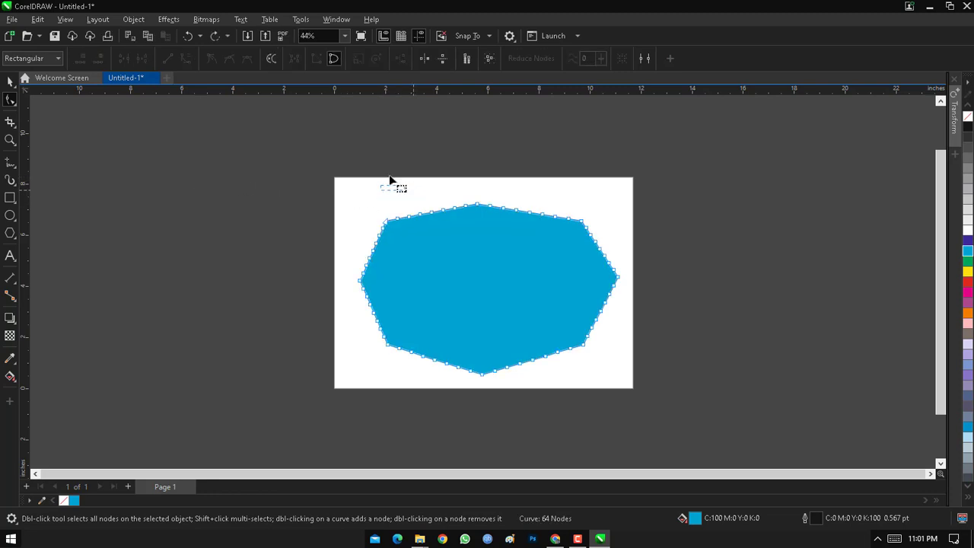
Step: Delete the intermediate nodes along the upper-left edge and the first one right of the top point
left_click_drag(440, 227, 471, 235)
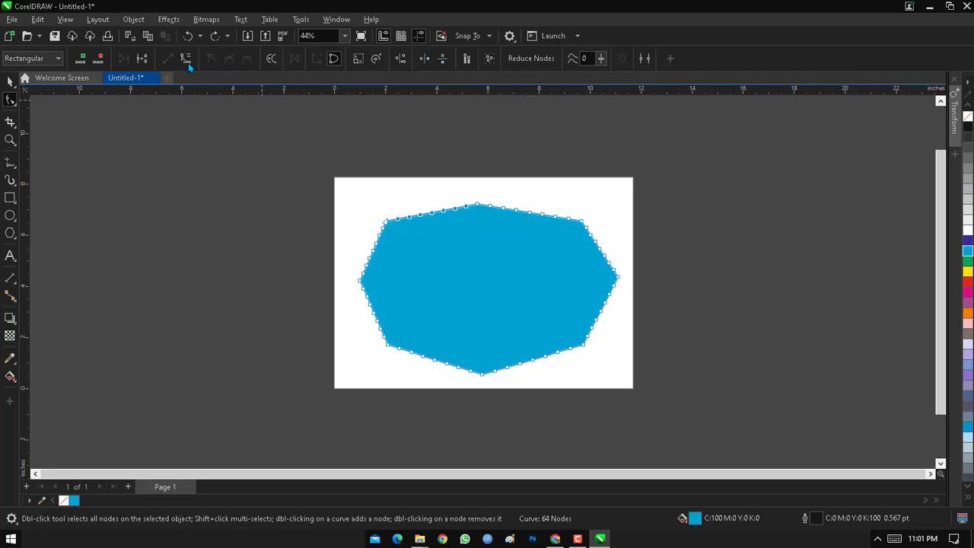
left_click(98, 59)
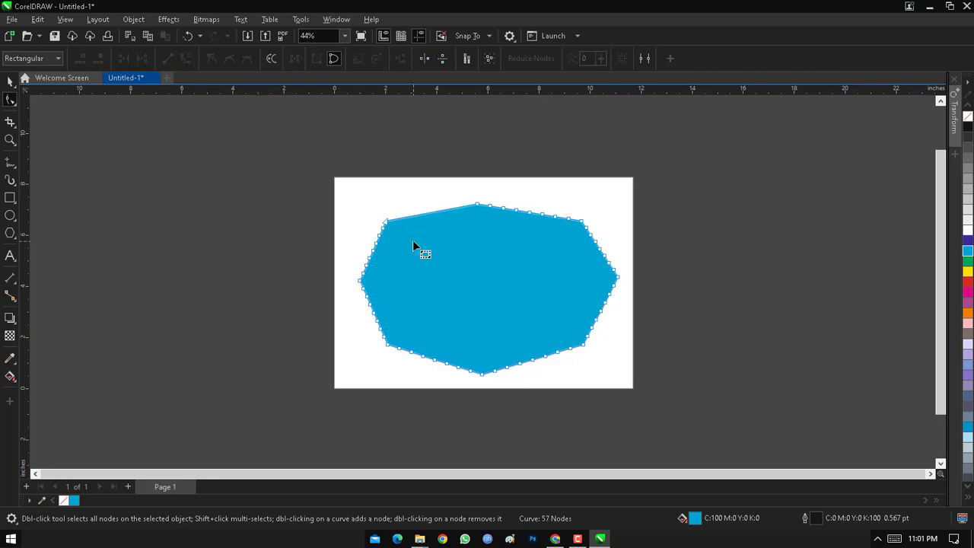
left_click_drag(482, 197, 491, 225)
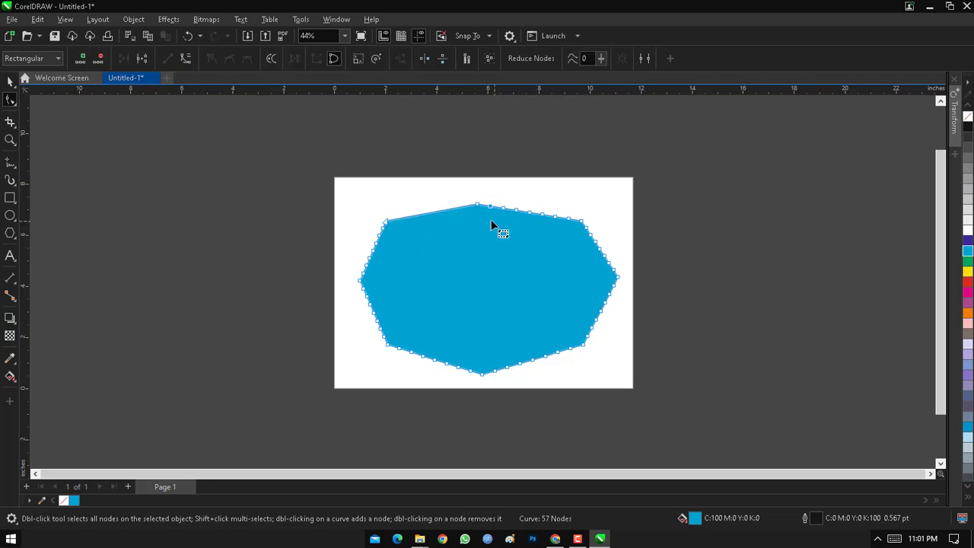
left_click(97, 59)
Step: Delete the remaining intermediate nodes along the upper-right edge and the two right-hand edges, keeping the corner nodes
left_click_drag(487, 189, 571, 262)
key("Delete")
left_click_drag(575, 225, 626, 278)
key("Delete")
left_click_drag(622, 285, 584, 340)
left_click(100, 59)
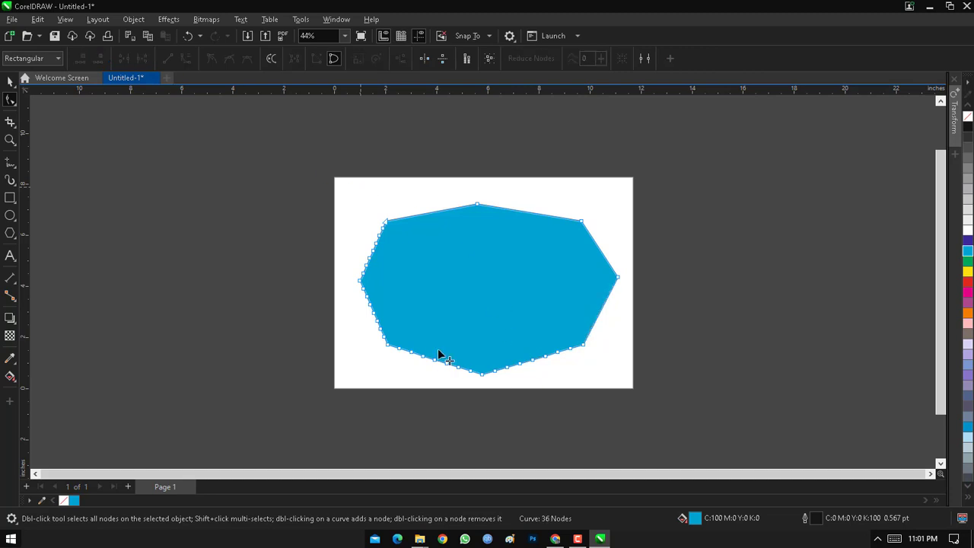
Step: Delete the whole cyan shape from the page
key("space")
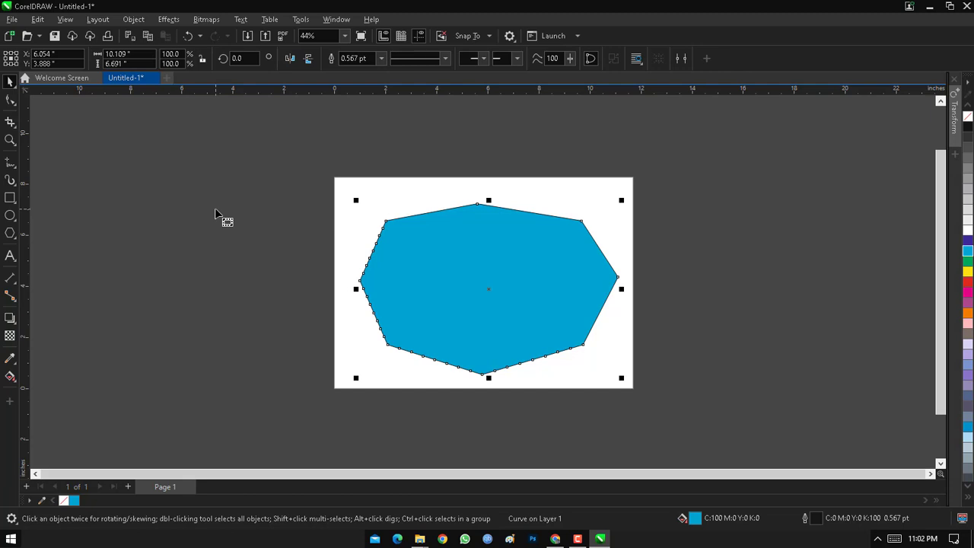
key("Delete")
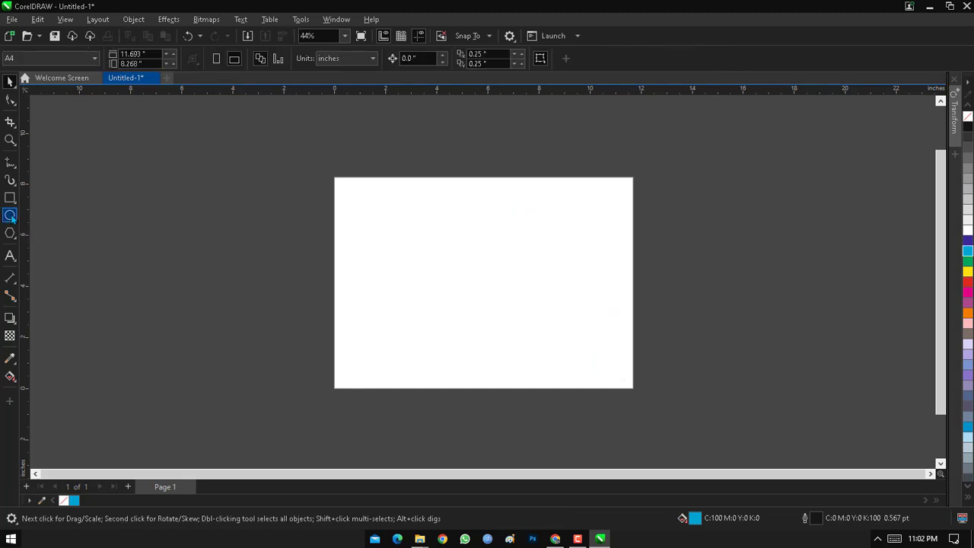
Step: Draw a freehand ellipse about 5.75 inches wide and 5.2 inches high on the page and inspect its width and height values
left_click(9, 216)
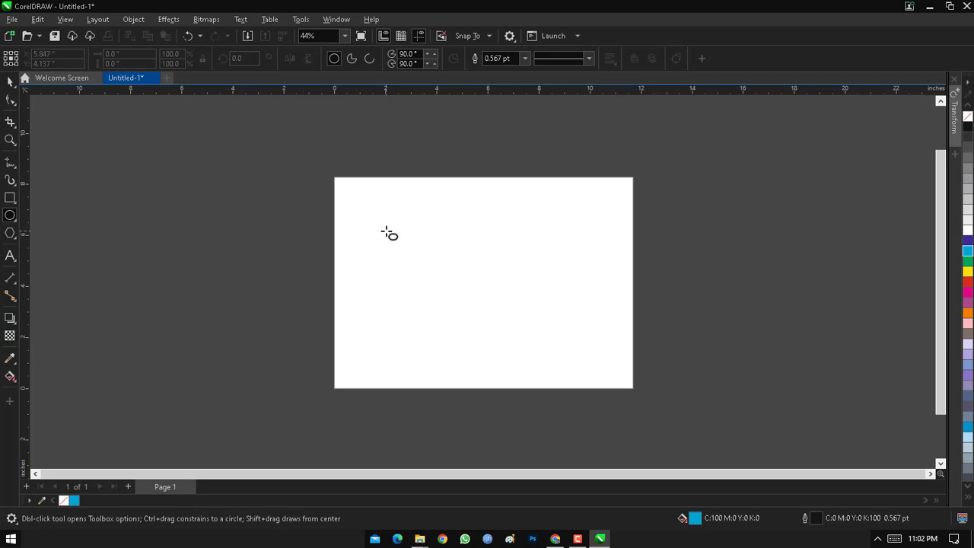
left_click_drag(386, 230, 521, 349)
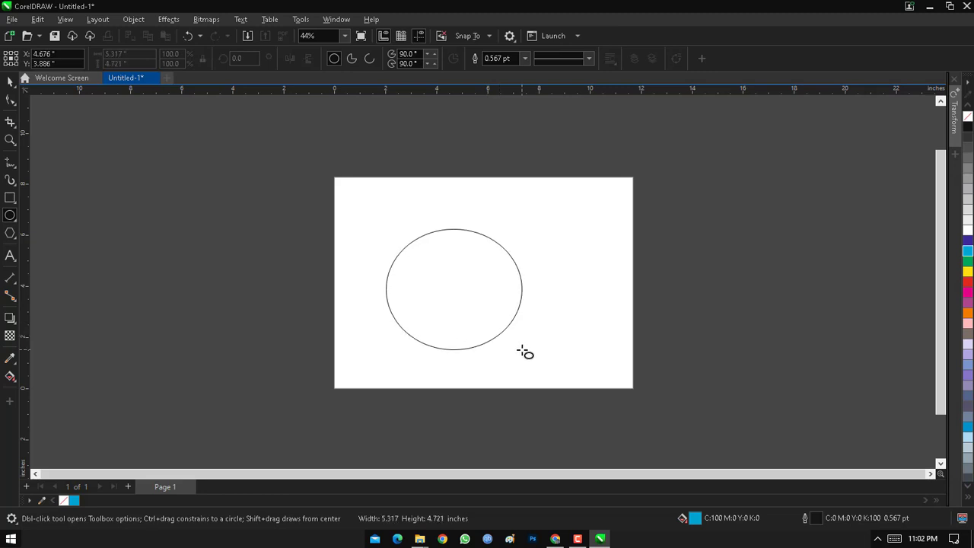
left_click_drag(523, 350, 533, 363)
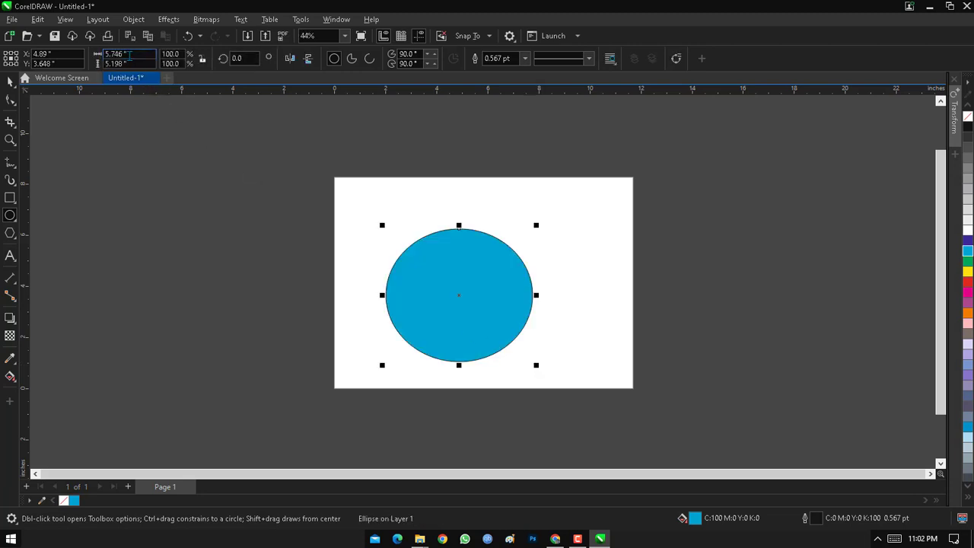
left_click(128, 54)
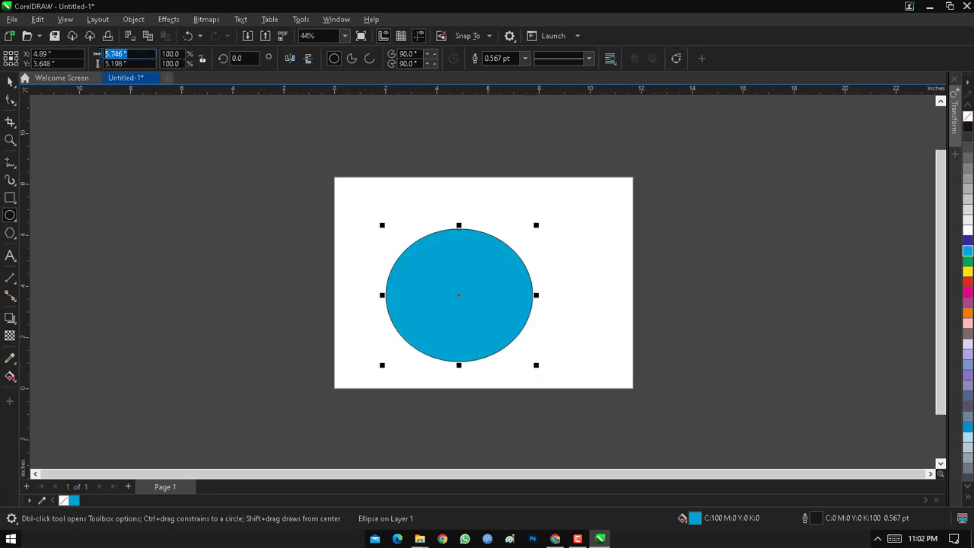
left_click(149, 64)
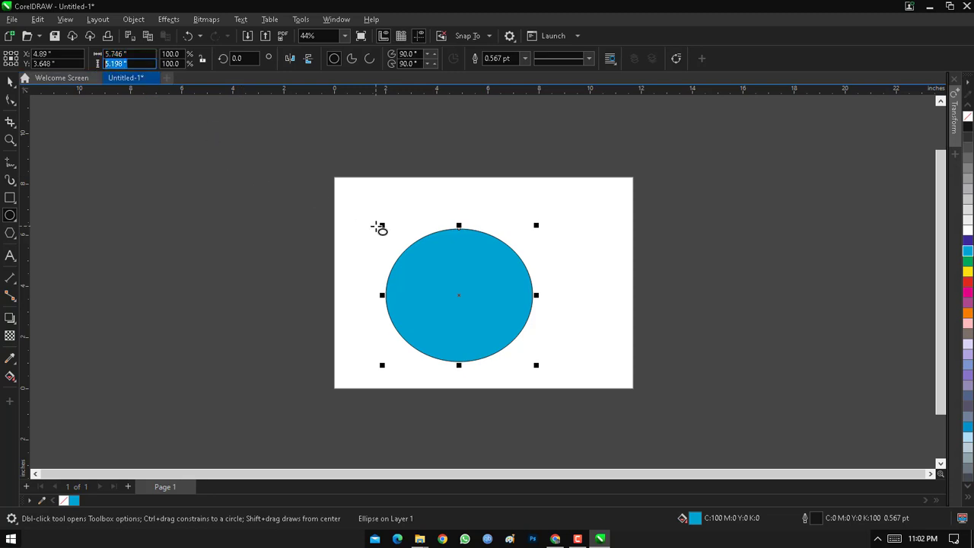
Step: Remove the freehand ellipse from the page
left_click(10, 83)
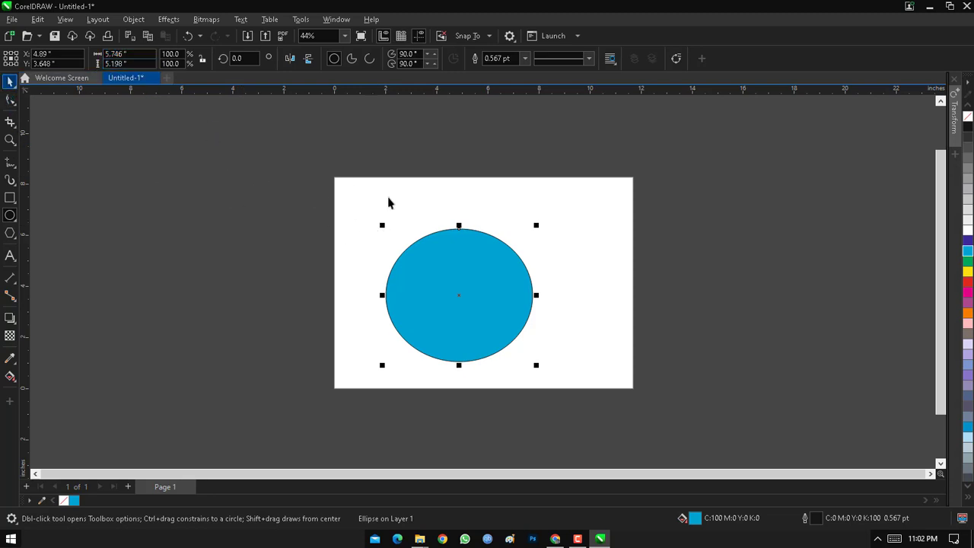
key("space")
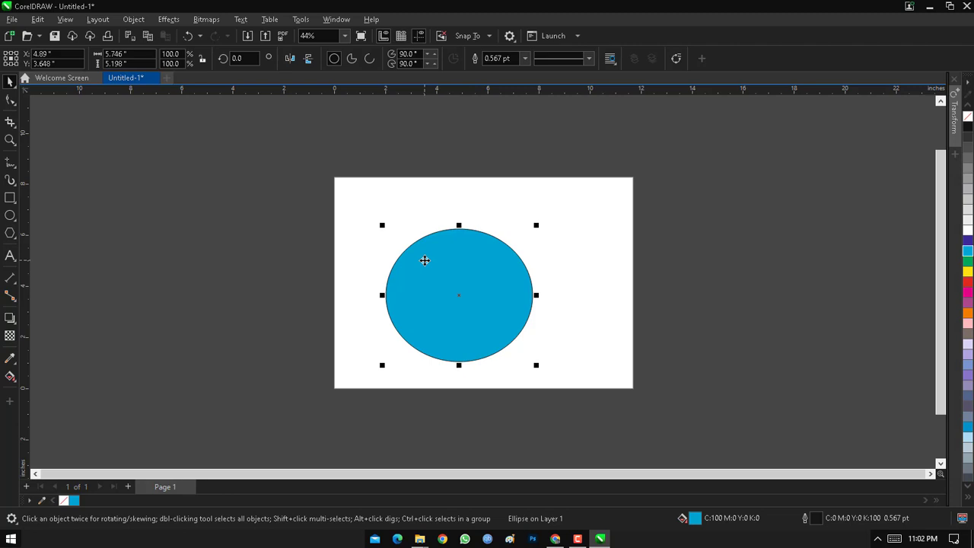
key("Delete")
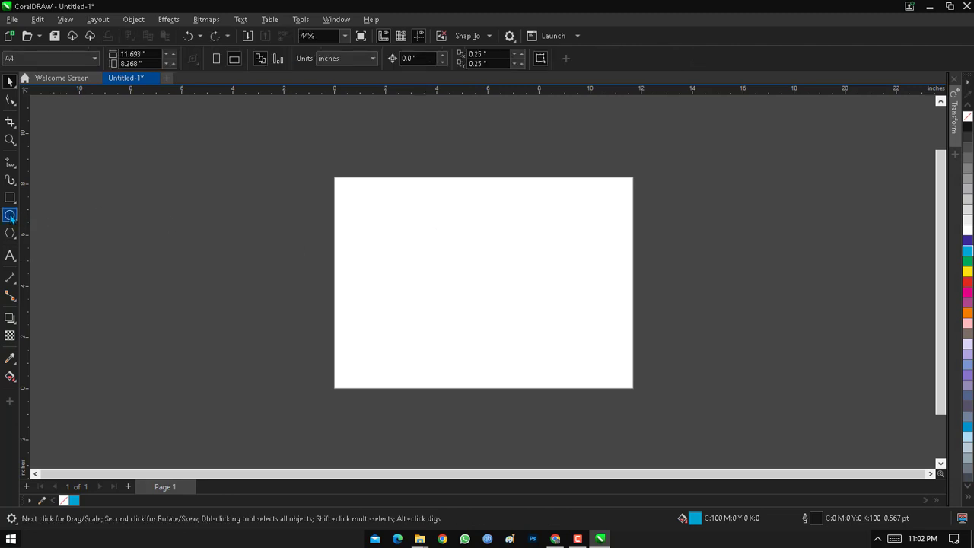
Step: Draw a perfect circle about 5.65 inches in diameter, center it on the page and compare its width and height values
left_click(10, 216)
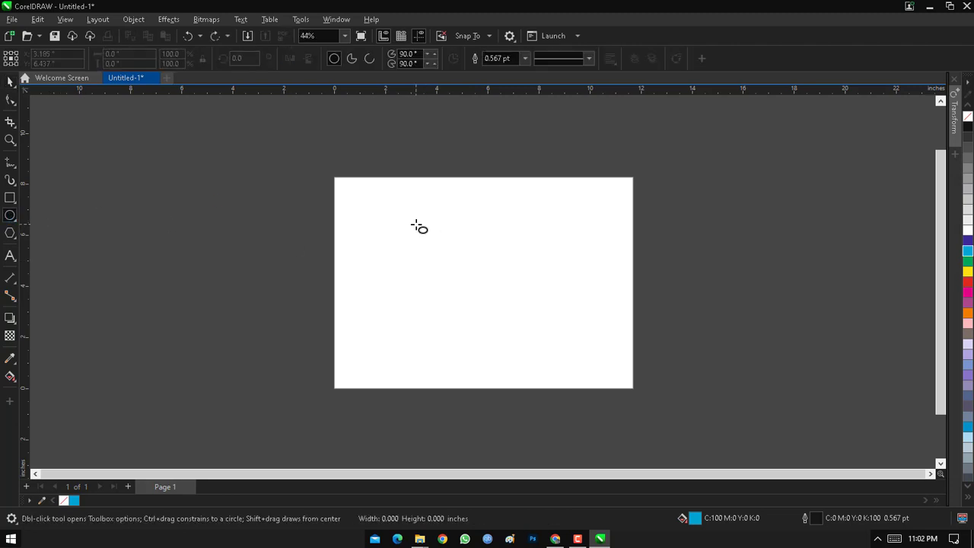
left_click_drag(415, 224, 561, 349)
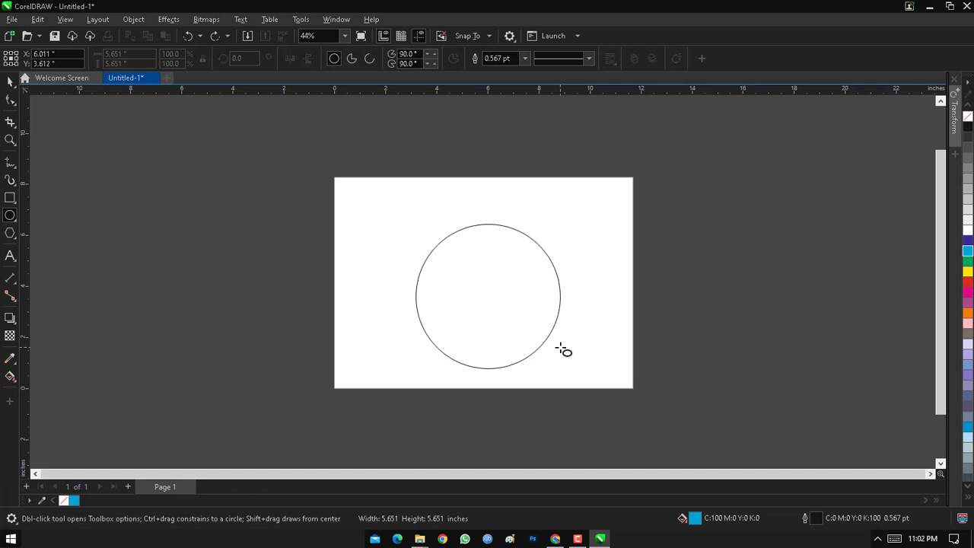
left_click_drag(561, 348, 561, 349)
key("p")
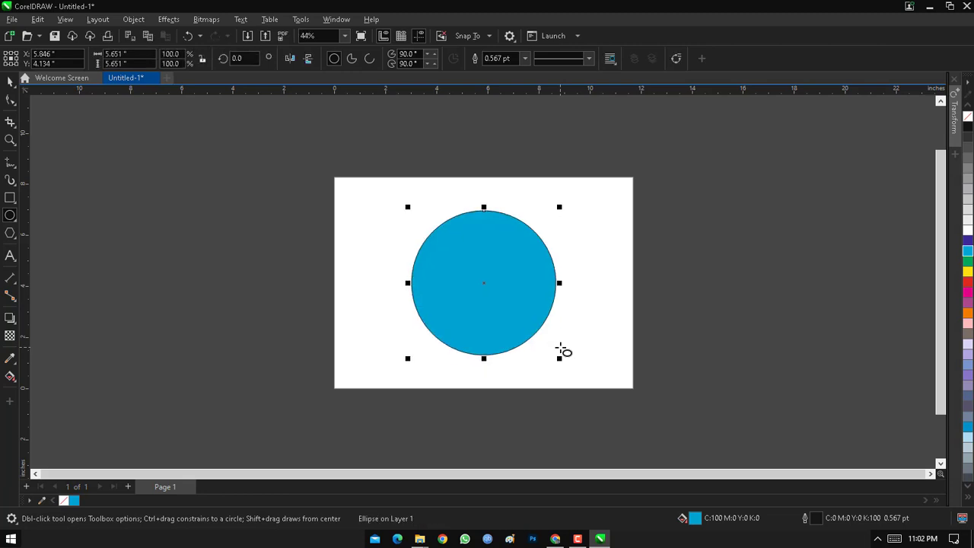
left_click(10, 81)
left_click(138, 55)
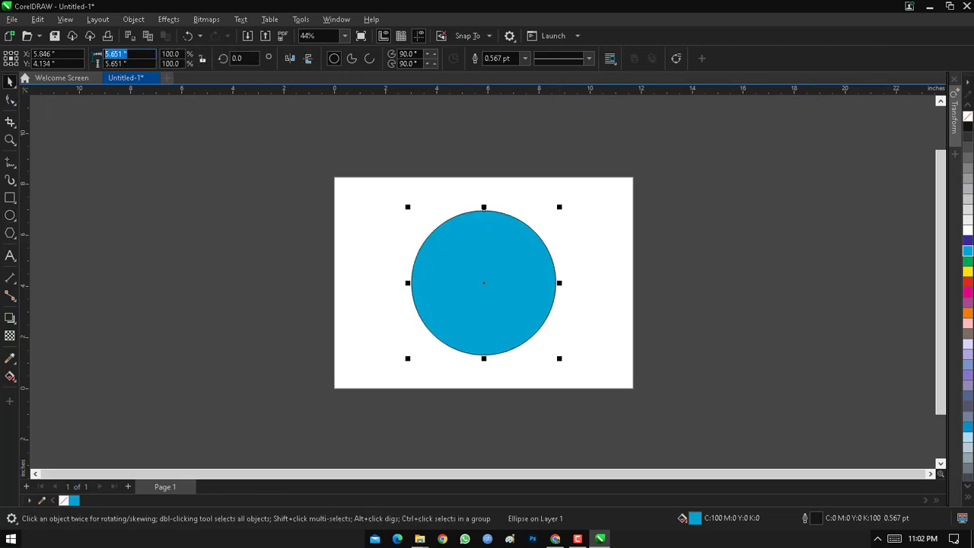
left_click(134, 64)
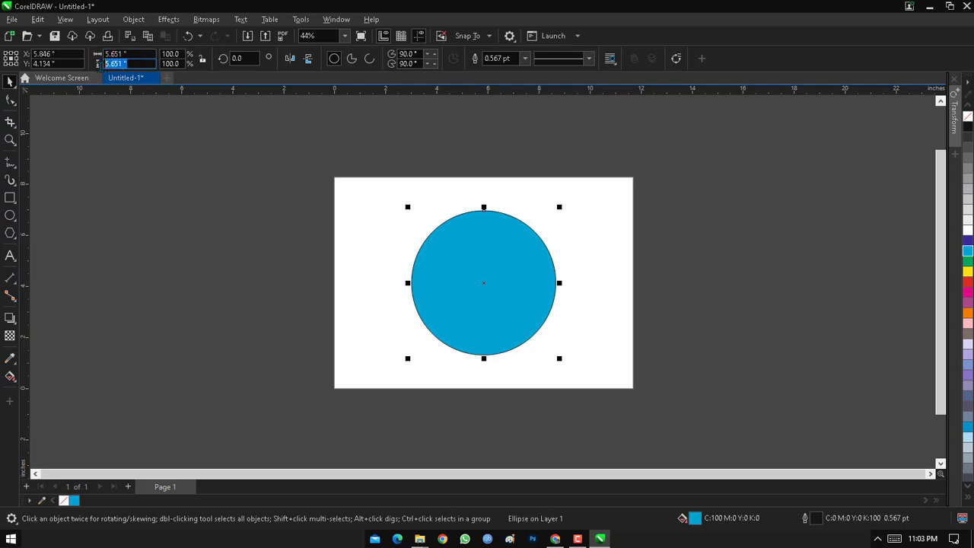
Step: Move the circle to the left half of the page, centered at about X 3.42, Y 4.29 inches
left_click(309, 174)
left_click_drag(309, 170, 611, 415)
left_click_drag(490, 275, 429, 287)
left_click(322, 271)
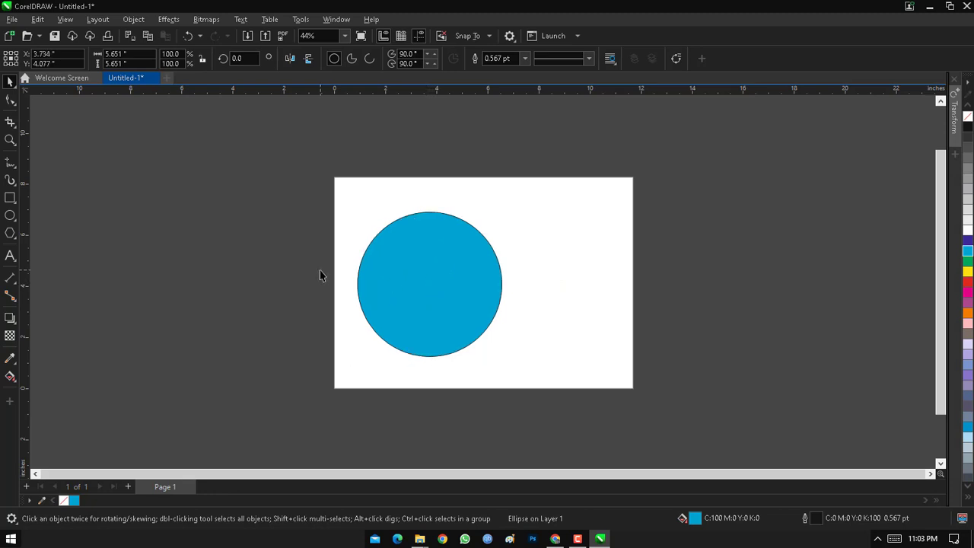
mouse_move(446, 243)
left_mouse_down()
mouse_move(455, 238)
mouse_move(438, 247)
left_mouse_up()
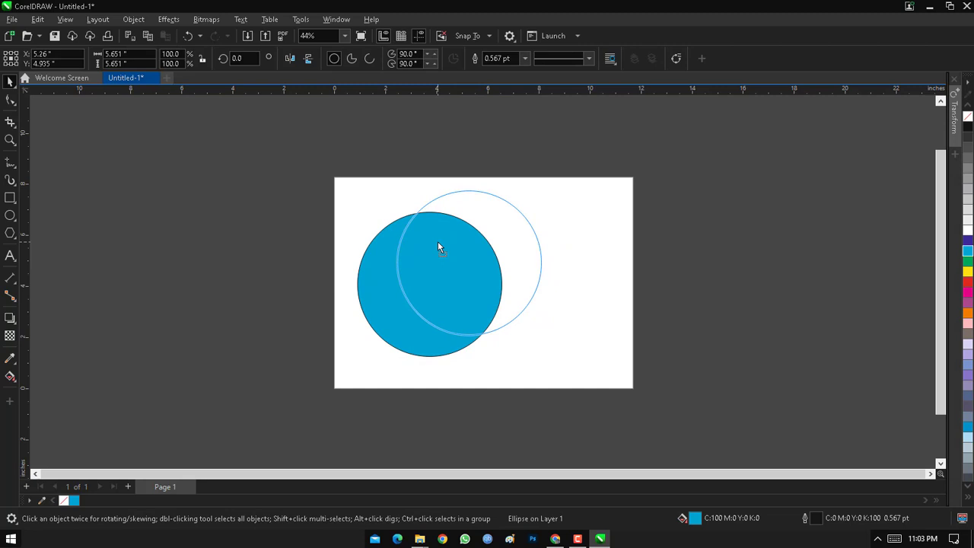
left_click_drag(437, 247, 566, 272)
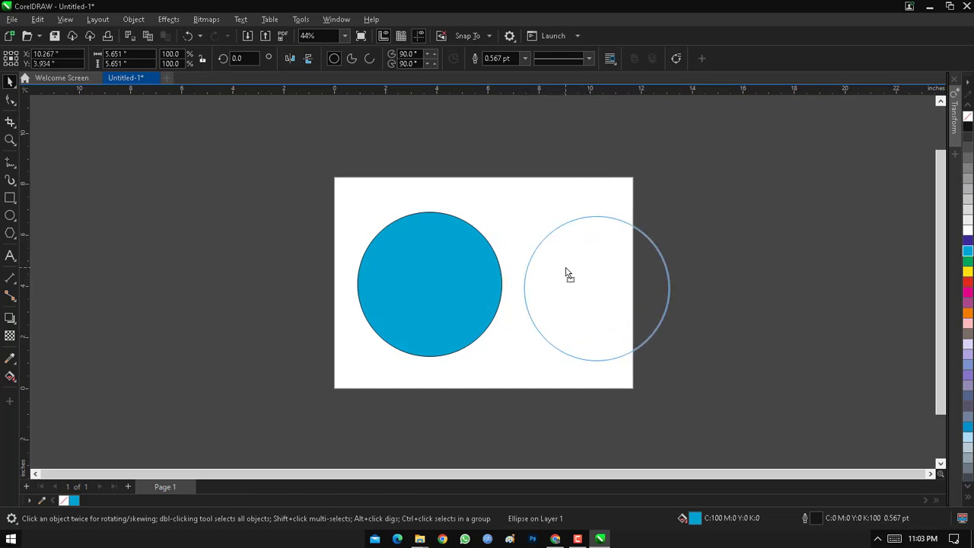
left_click_drag(565, 268, 393, 263)
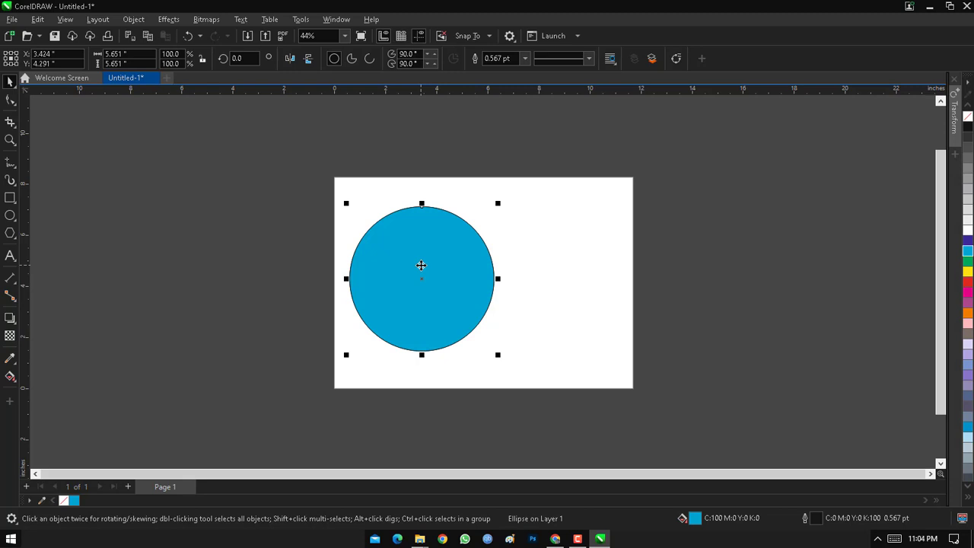
Step: Try placing a duplicate of the circle to its right twice, deleting each copy
left_click_drag(420, 265, 616, 282)
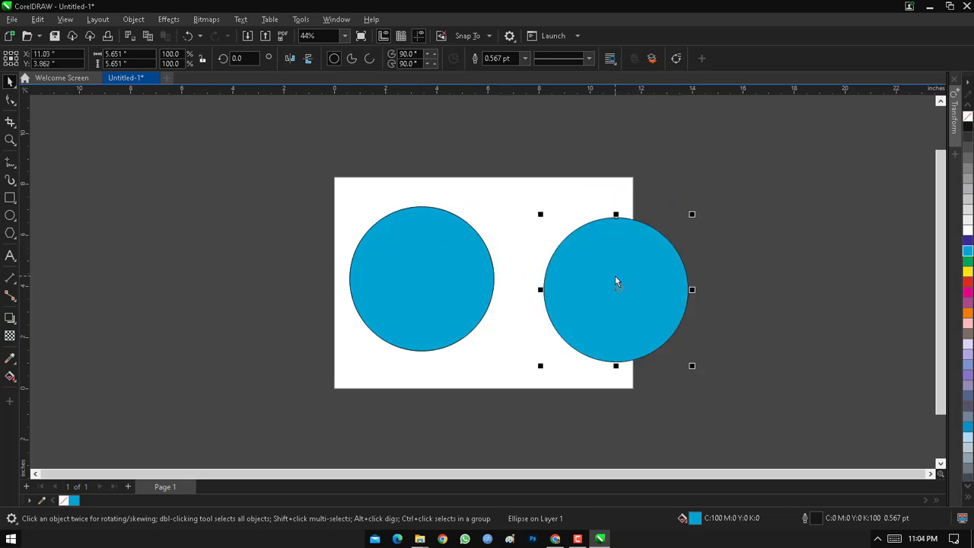
key("Delete")
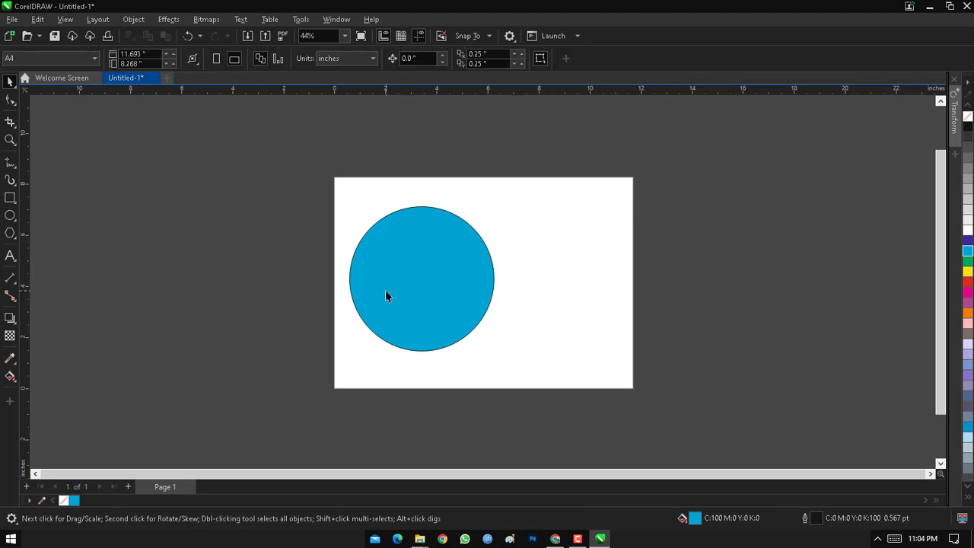
left_click_drag(385, 296, 553, 293)
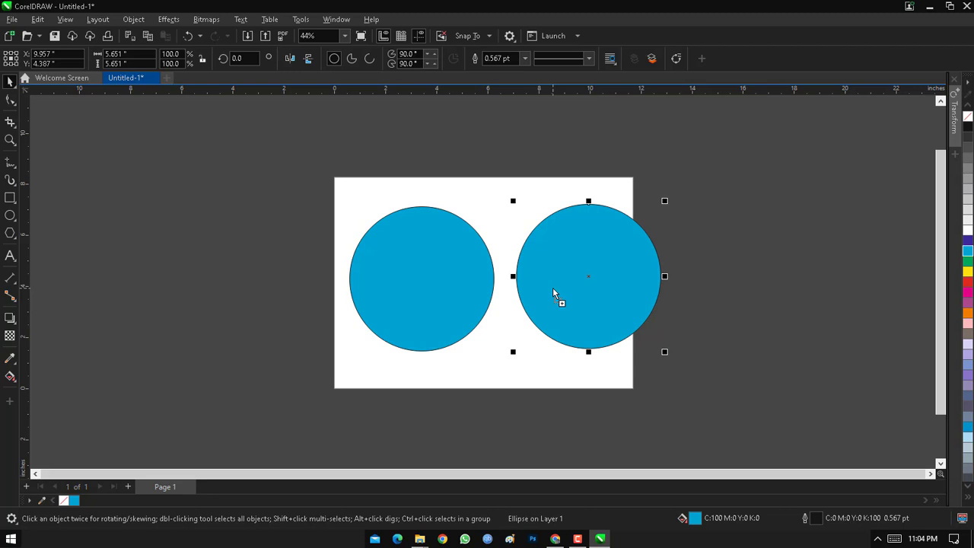
key("Delete")
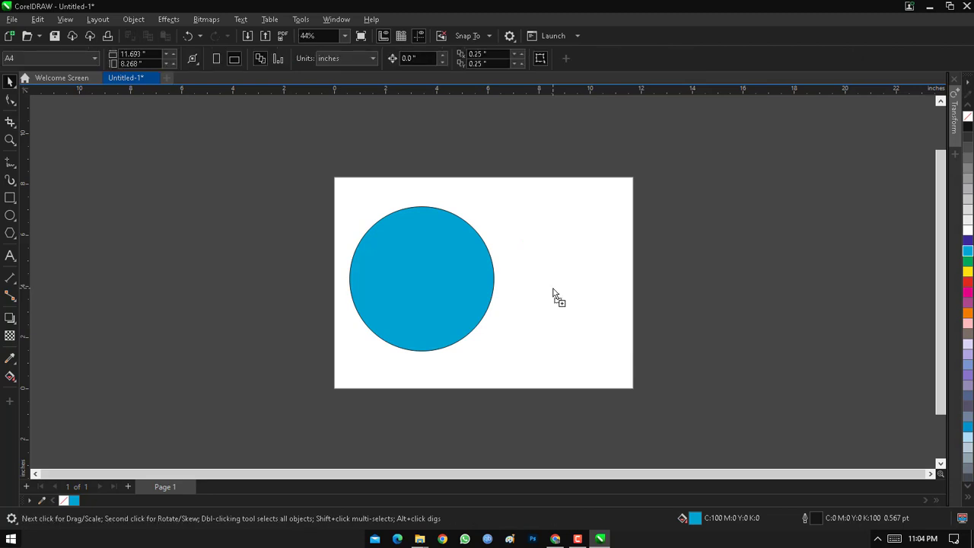
Step: Copy the circle with Copy Here and overlap the copy on the original's upper right, centered at about X 4.59, Y 5.01 inches
left_click_drag(440, 287, 600, 287)
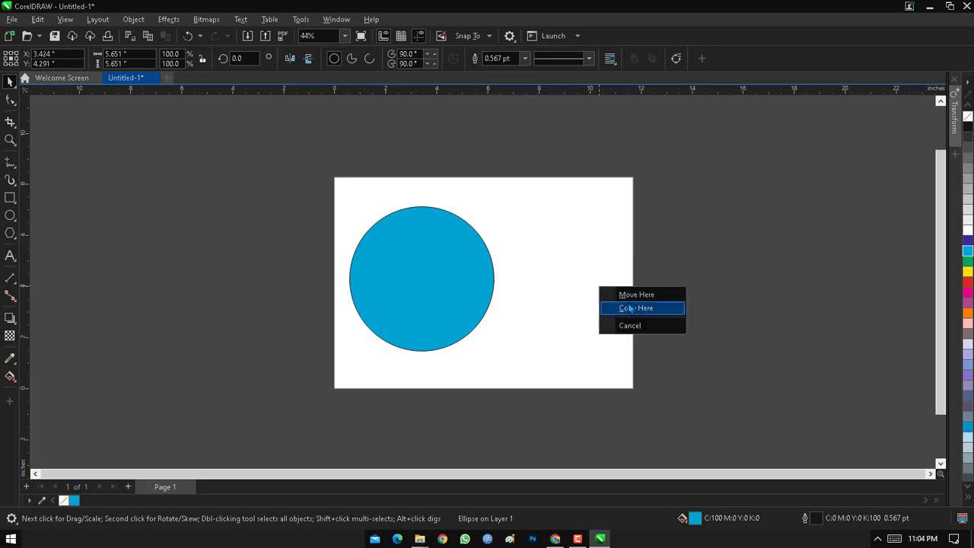
left_click(637, 309)
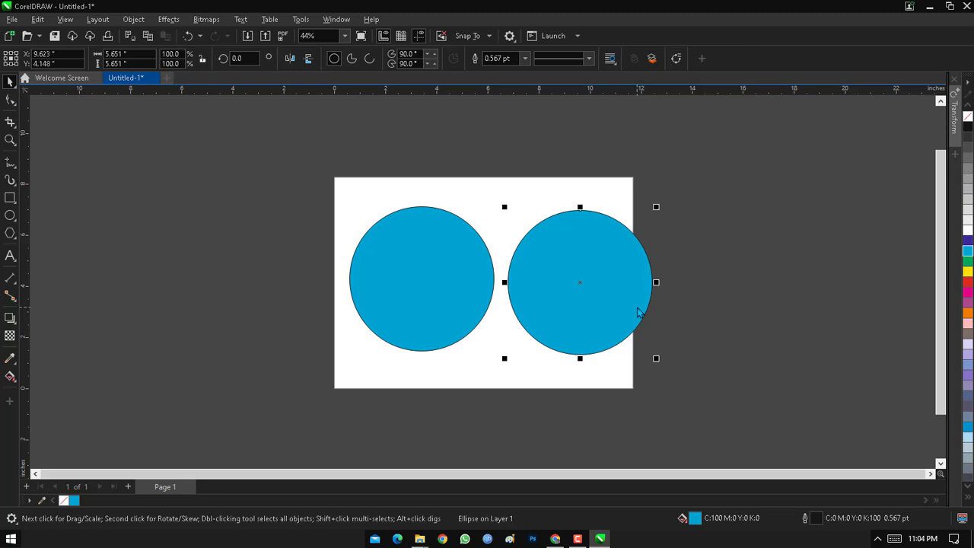
left_click_drag(574, 263, 447, 245)
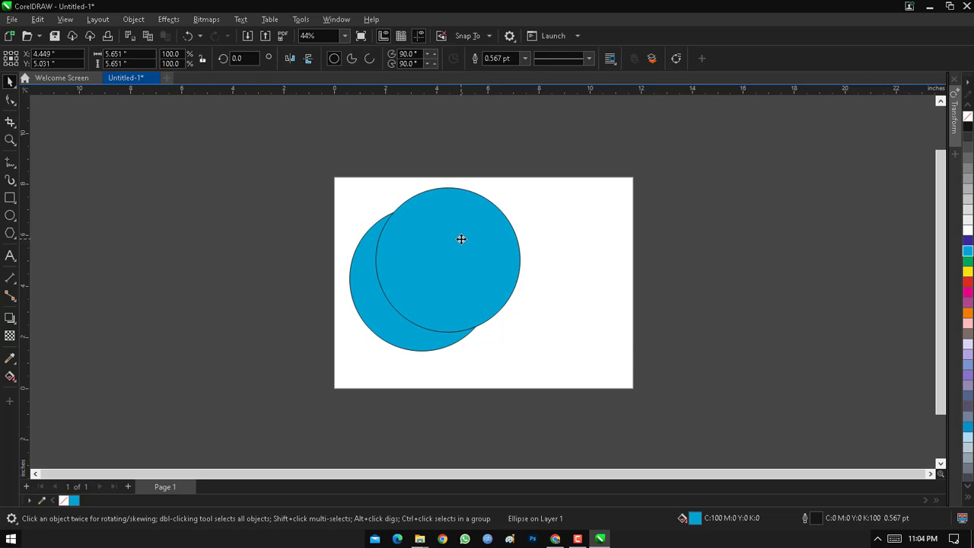
left_click_drag(460, 239, 464, 240)
left_click(342, 208)
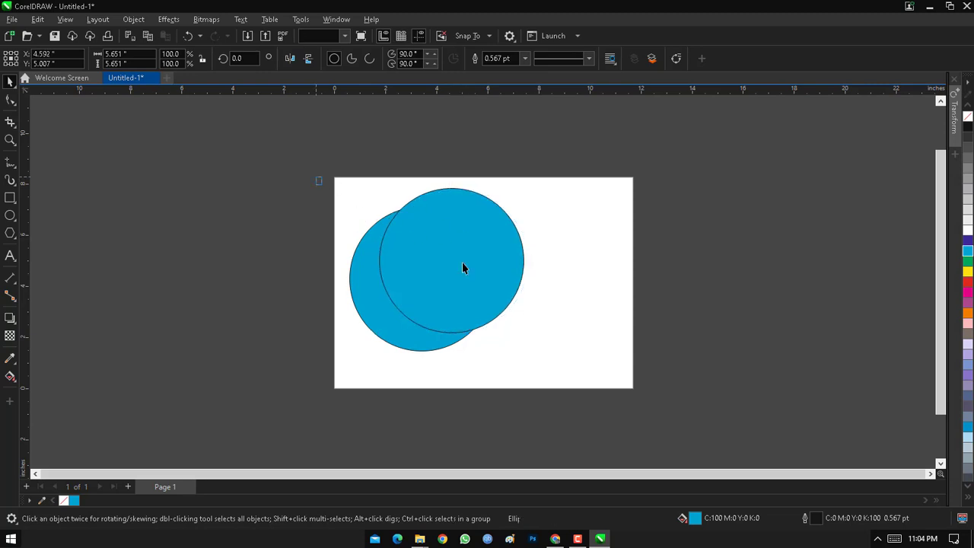
Step: Trim the rear circle with the overlapping one, then move the front circle toward the page's upper-right corner and shift the crescent slightly
left_click_drag(326, 184, 574, 408)
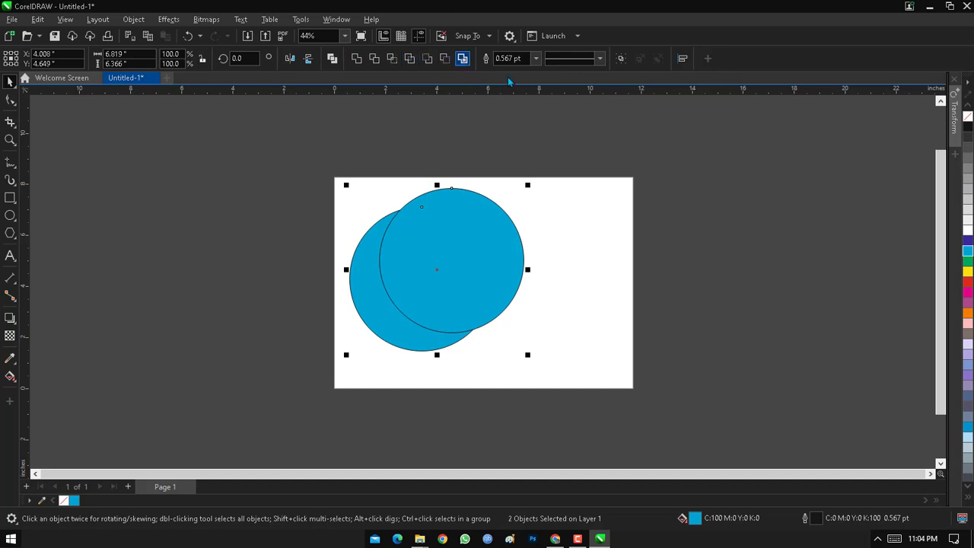
left_click_drag(587, 148, 269, 385)
left_click(374, 60)
left_click(521, 213)
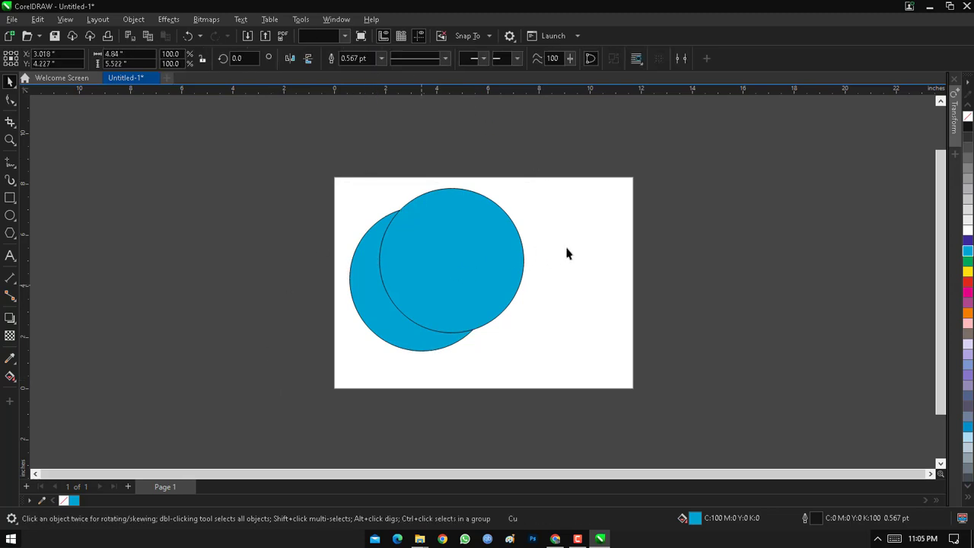
left_click_drag(422, 290, 597, 255)
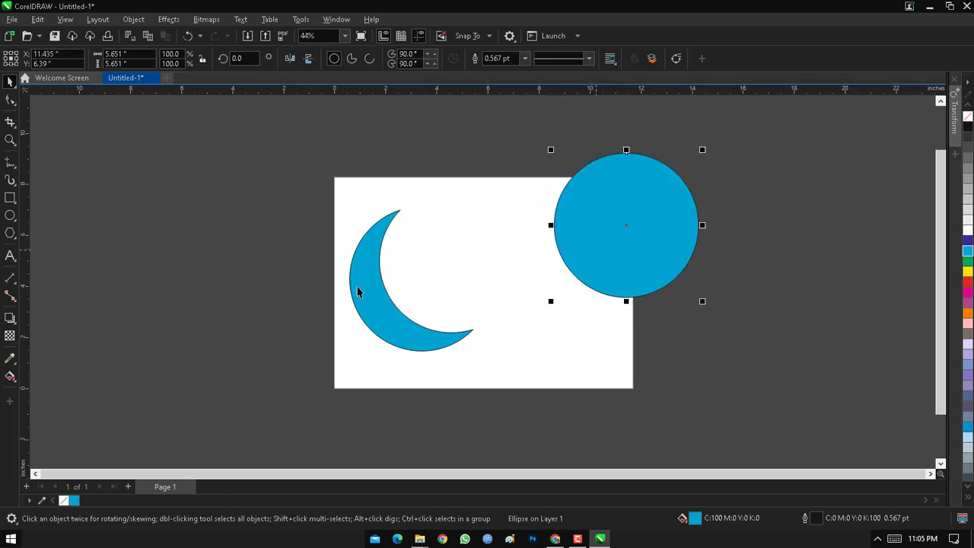
left_click_drag(374, 296, 394, 296)
Step: Undo the crescent move, the circle move and the trim
key("ctrl+z")
key("ctrl+z")
key("ctrl+z")
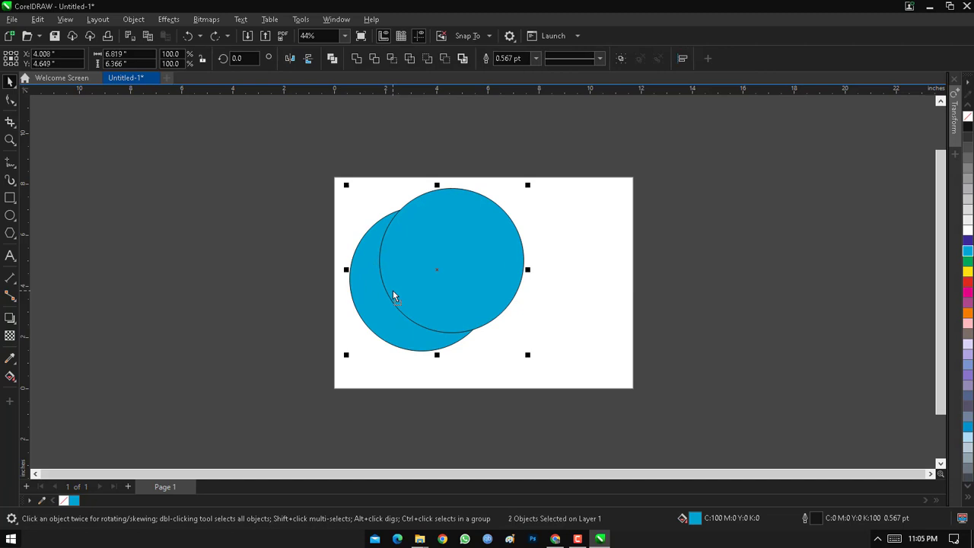
Step: Select both overlapping circles and trim the rear circle with the front one
left_click(563, 224)
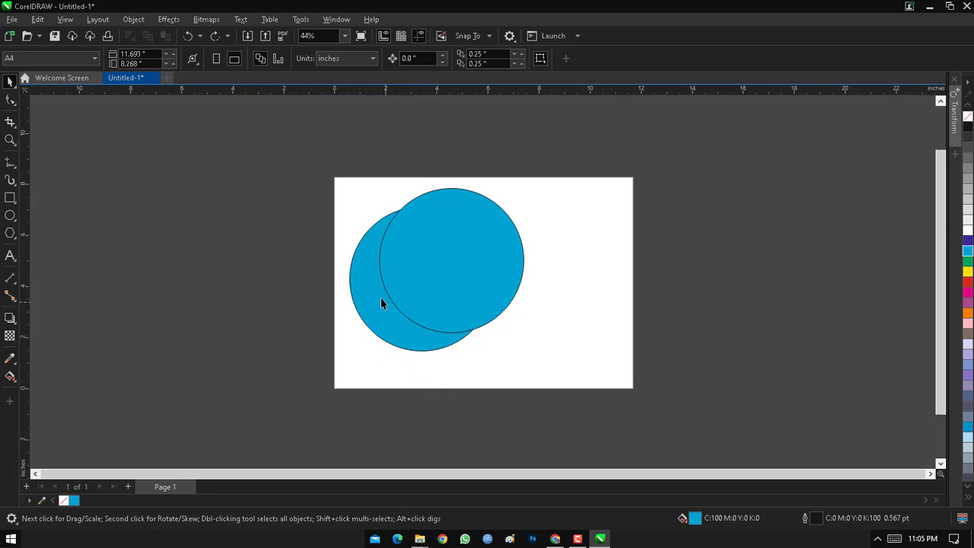
left_click_drag(315, 159, 569, 425)
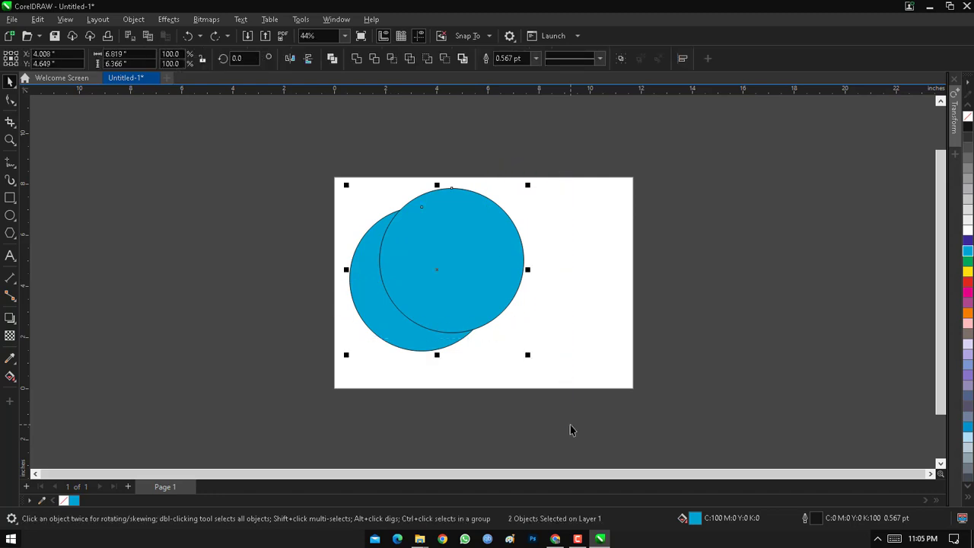
left_click(373, 60)
left_click(591, 223)
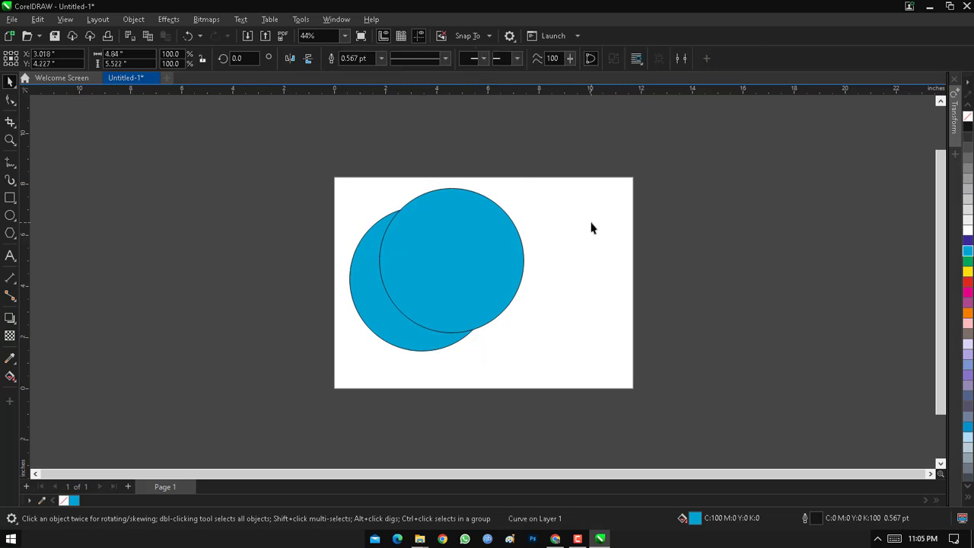
Step: Move the front circle past the page's right edge and shift the crescent to about X 4.28, Y 4.70 inches
left_click_drag(435, 283, 598, 261)
left_click_drag(304, 182, 497, 397)
left_click_drag(439, 311, 420, 310)
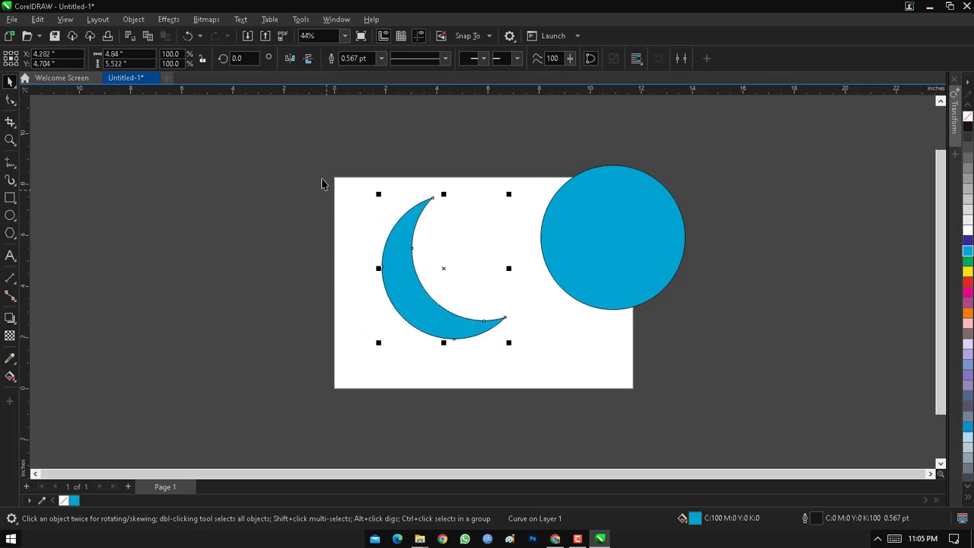
Step: Delete the crescent and the circle from the page and activate the Rectangle tool
left_click_drag(312, 155, 746, 395)
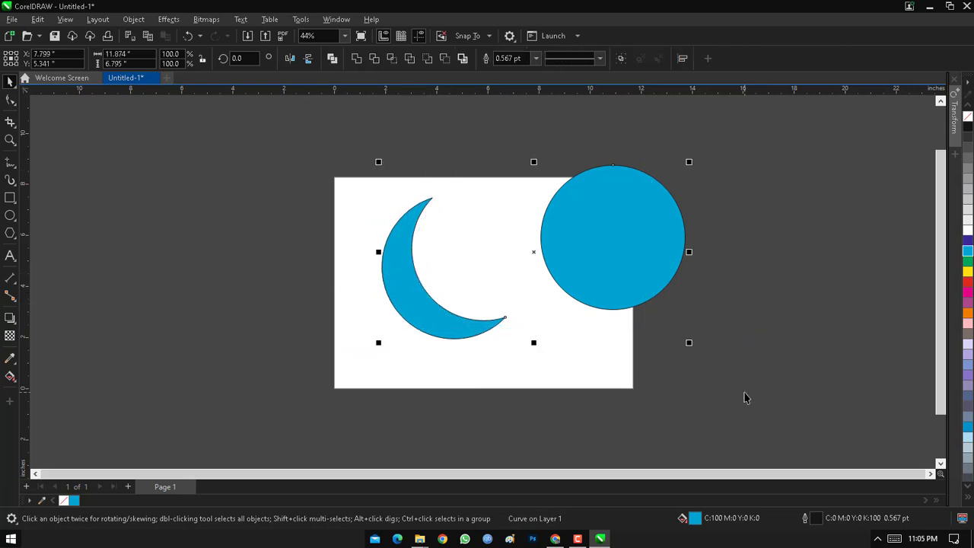
key("Delete")
left_click(10, 198)
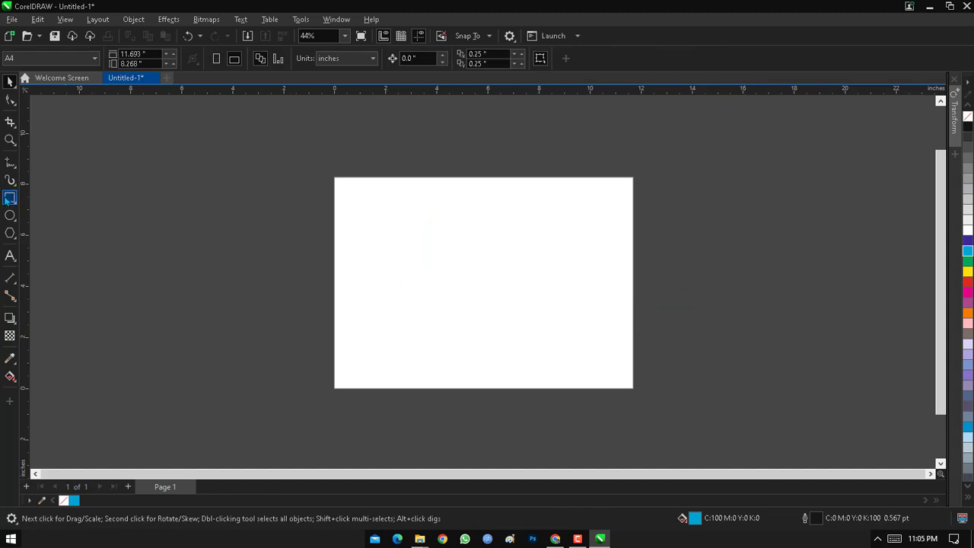
Step: Draw a blue rectangle about 4.91 by 5.15 inches and place an overlapping duplicate at about X 6.29, Y 3.29 inches
left_click_drag(369, 197, 434, 237)
left_click_drag(496, 292, 495, 327)
left_click_drag(437, 262, 493, 304)
right_click(493, 304)
left_click(703, 257)
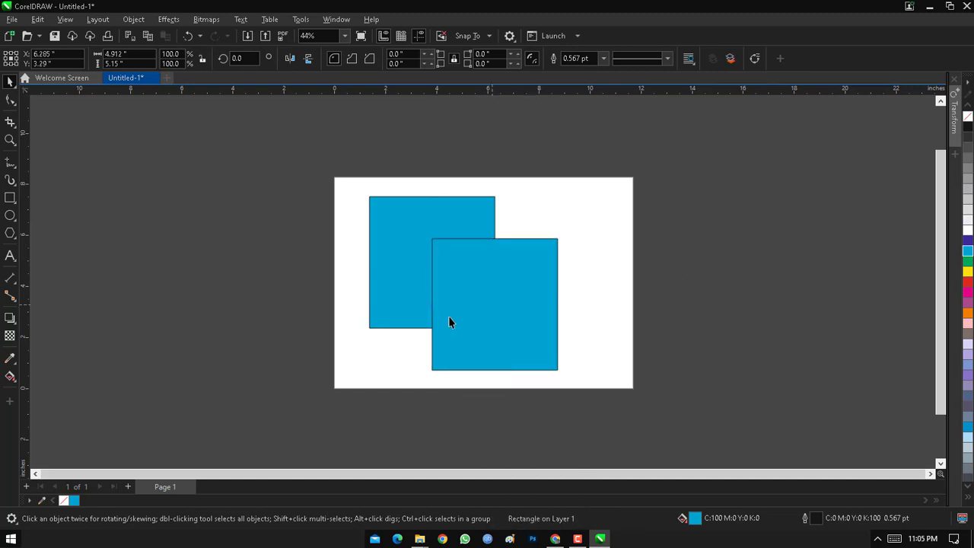
Step: Fill the front rectangle with dark blue (C100 M100 Y0 K0)
left_click(500, 292)
left_click(966, 241)
Step: Trim the rear rectangle with the front one and move the front rectangle to about X 12.10, Y 3.41 inches
left_click_drag(320, 168, 632, 422)
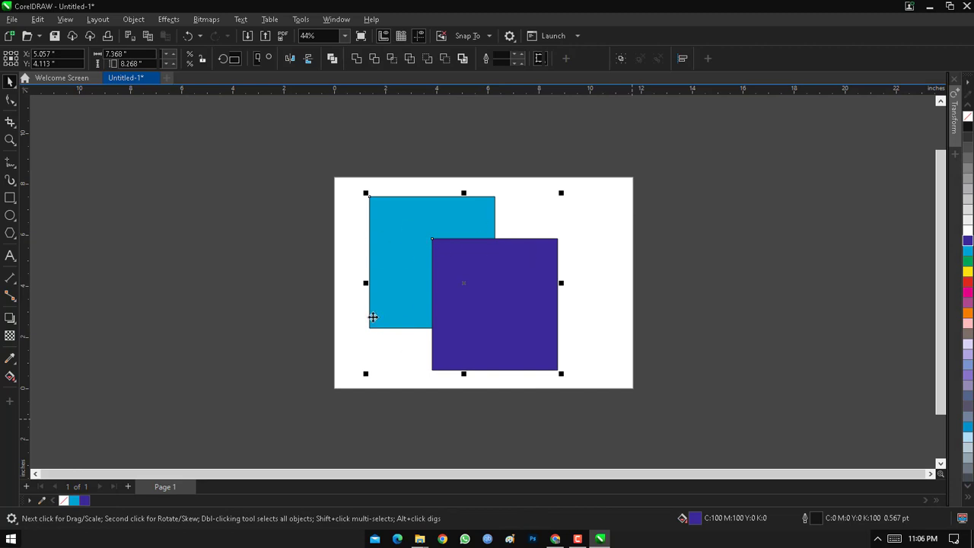
left_click(373, 62)
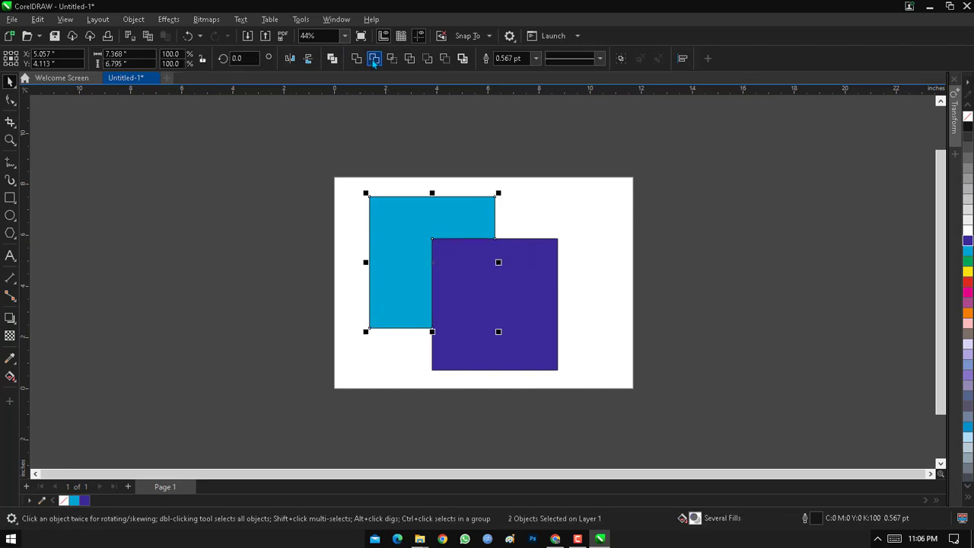
left_click(576, 219)
left_click_drag(547, 303, 697, 302)
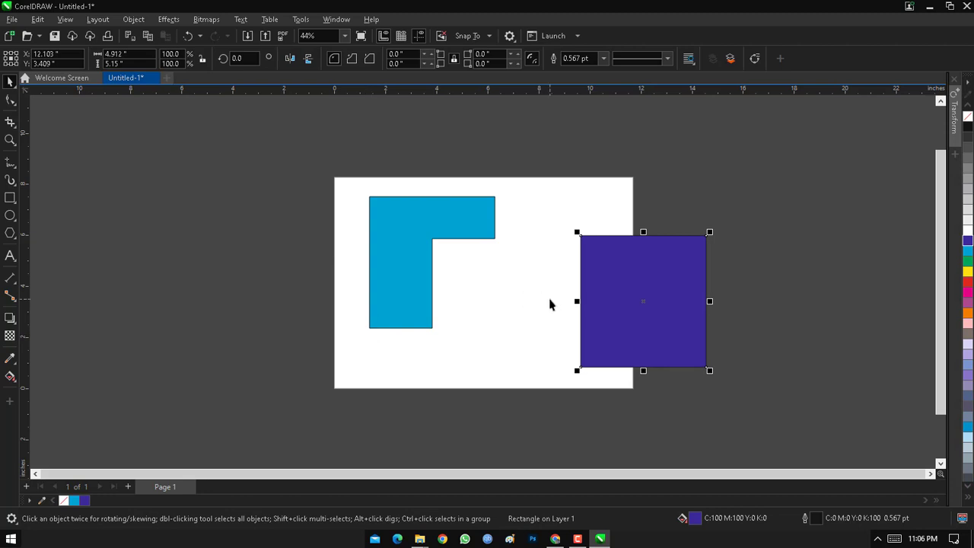
Step: Undo the front rectangle's move and the trim of the two rectangles
key("ctrl+z")
left_click(631, 271)
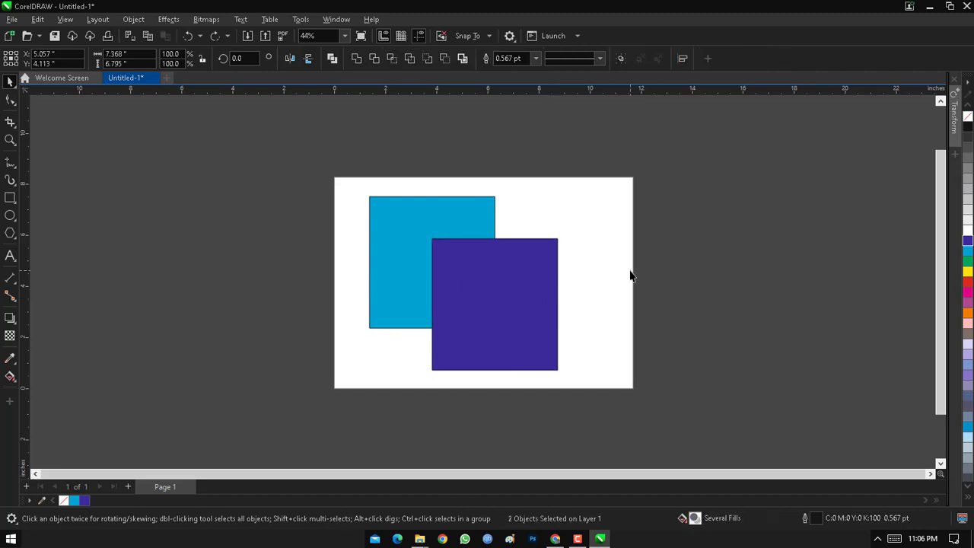
left_click_drag(486, 285, 465, 215)
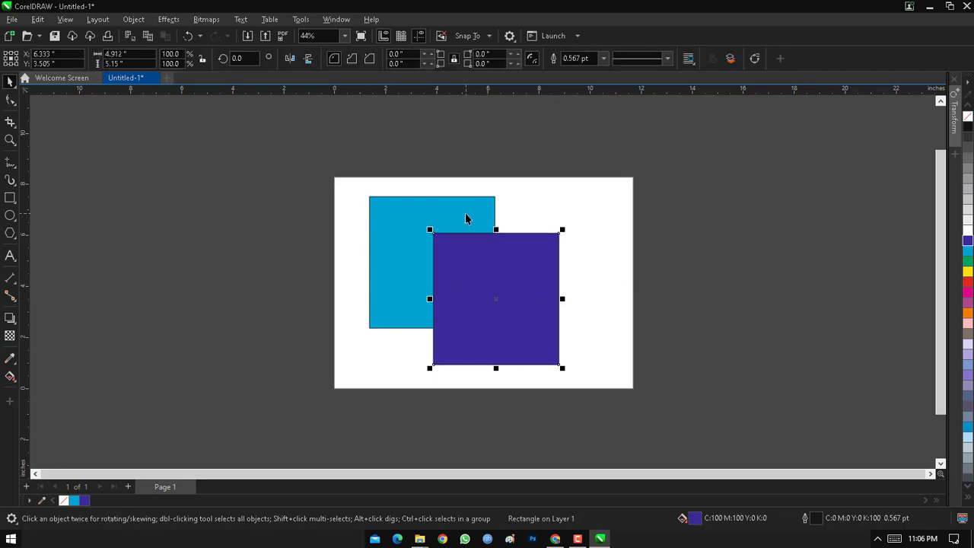
Step: Round all corners of the dark blue rectangle to the maximum radius of 2.456 inches with the Shape tool
left_click(9, 99)
left_click_drag(434, 241, 434, 392)
key("space")
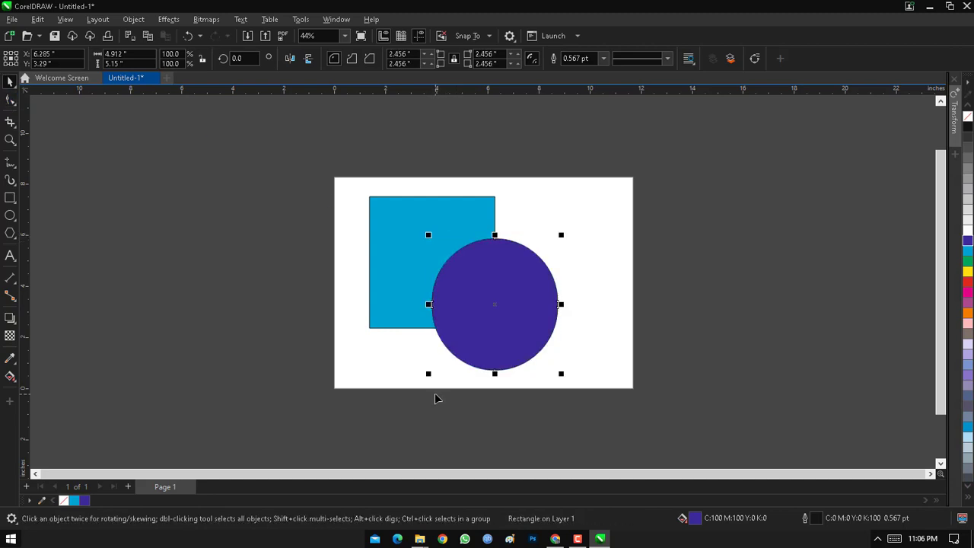
Step: Trim the light blue rectangle with the rounded shape and move the rounded shape to about X 12.82, Y 3.41 inches
left_click(406, 242, "shift")
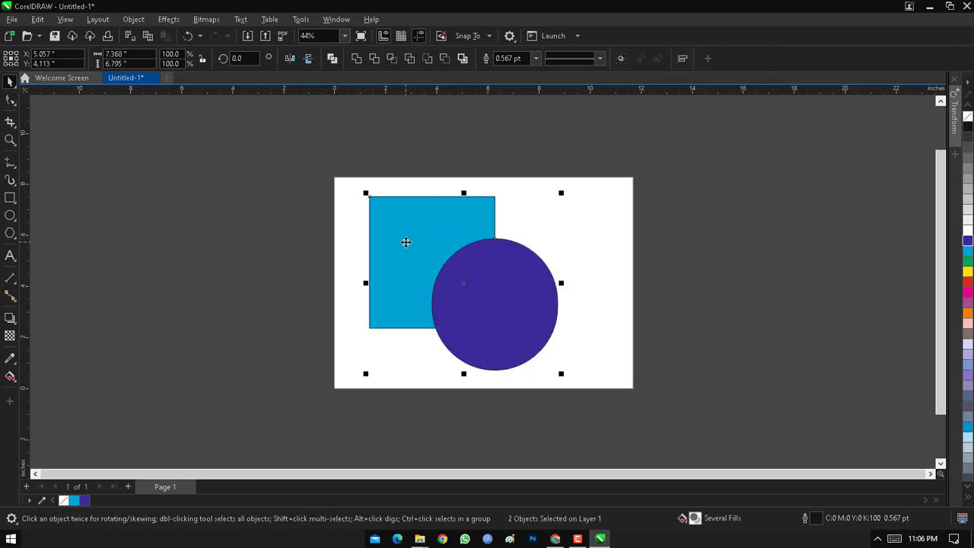
left_click(373, 59)
left_click_drag(535, 292, 702, 289)
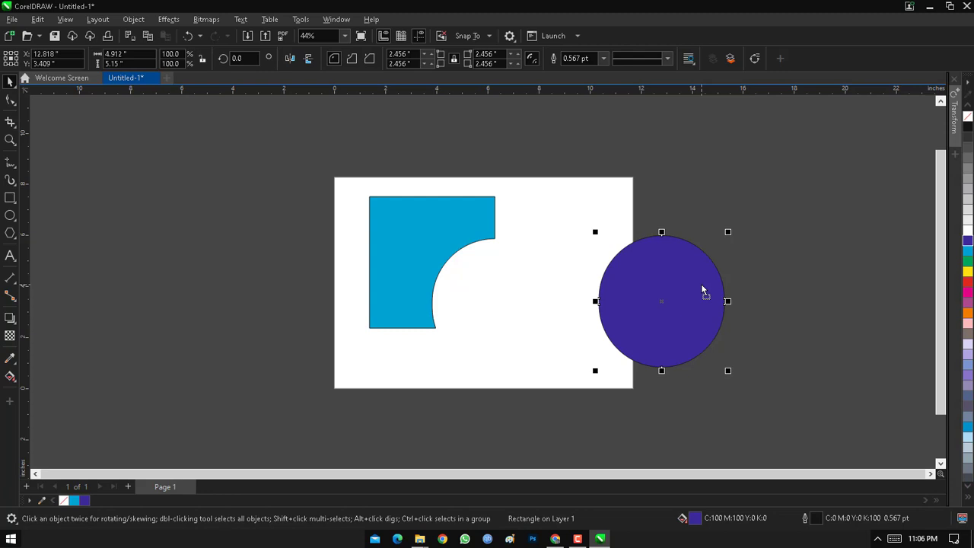
Step: Delete both the trimmed rectangle and the rounded dark blue shape
left_click_drag(318, 166, 768, 405)
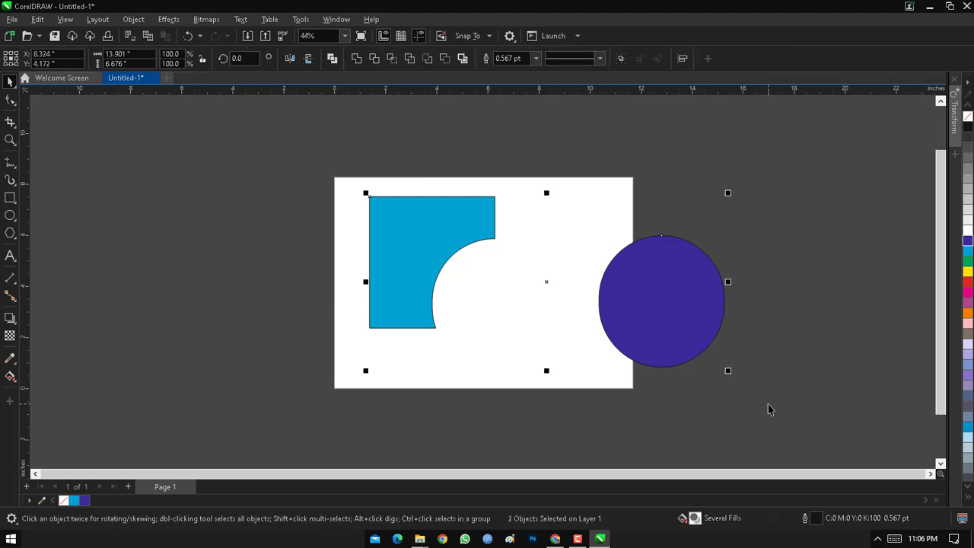
key("Delete")
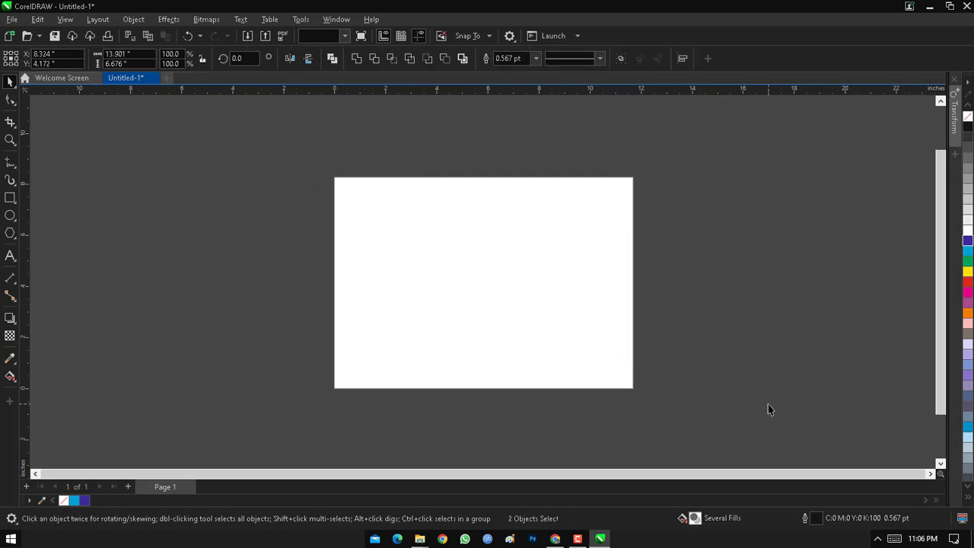
Step: Draw a rectangle about 6.75 by 3.67 inches with no fill and center it on the page
left_click(10, 198)
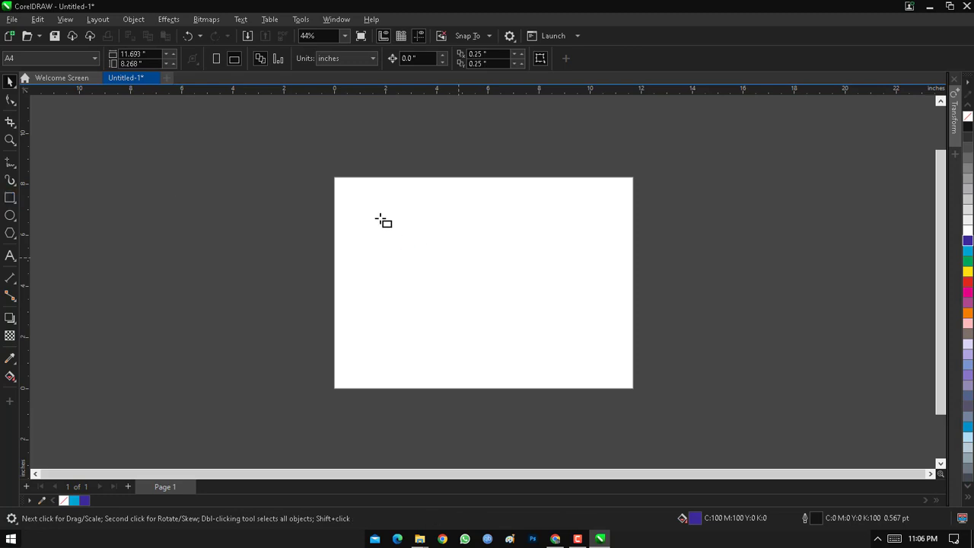
left_click_drag(380, 216, 552, 310)
key("space")
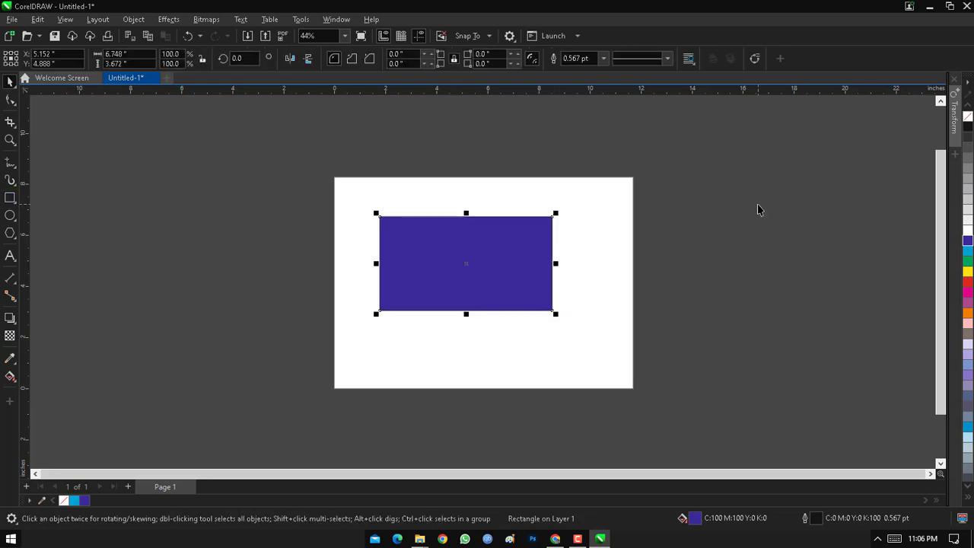
left_click(967, 116)
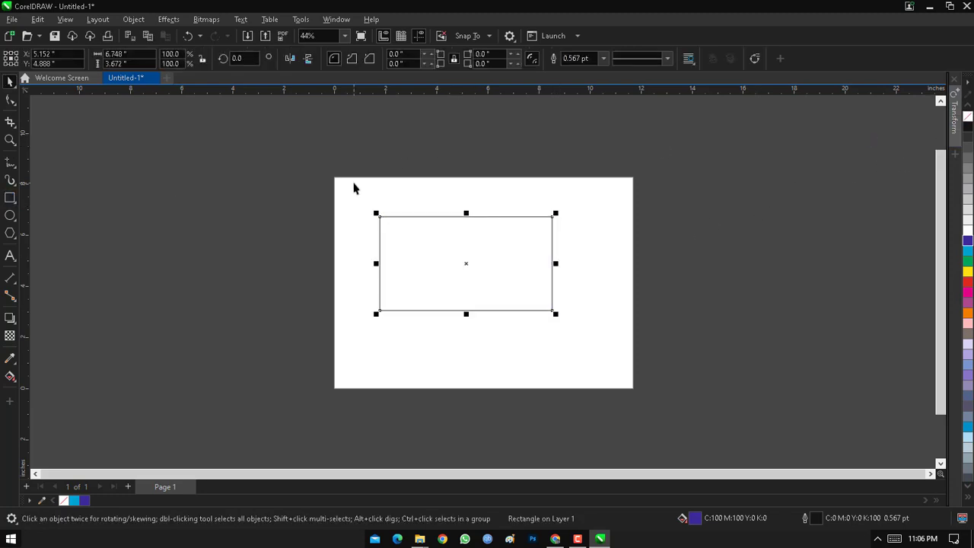
key("p")
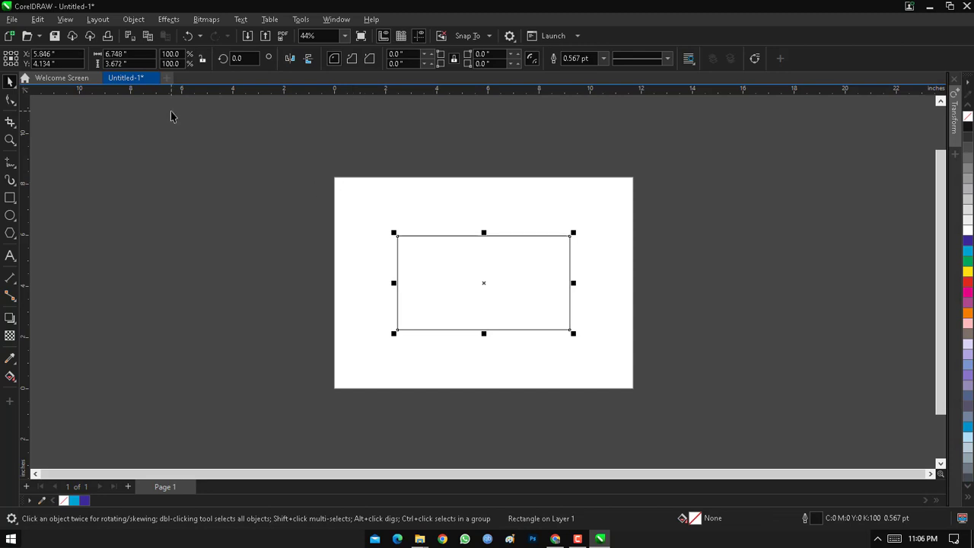
Step: Set the rectangle's width to 3.5 inches and its height to 2 inches
left_click(141, 53)
double_click(141, 54)
key("Tab")
left_click(131, 54)
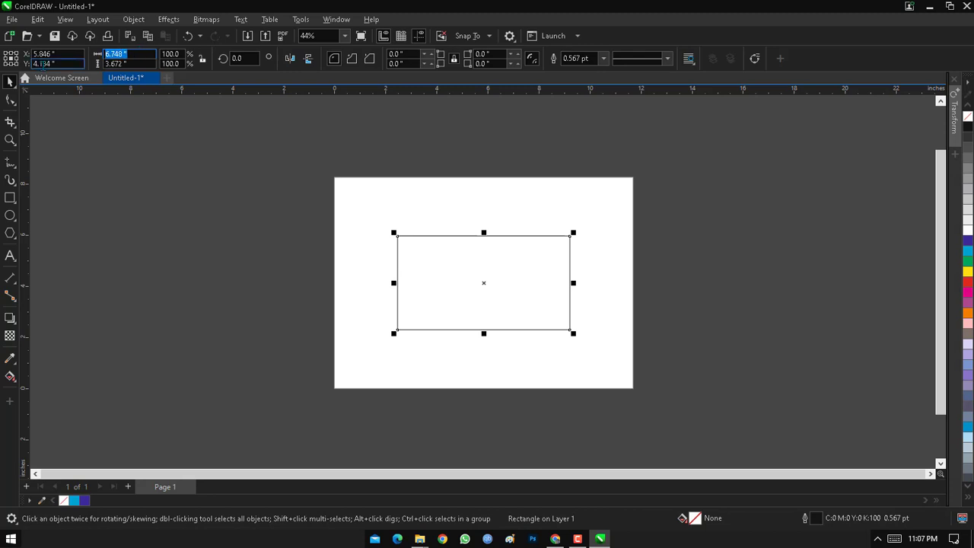
type("3.5")
key("Tab")
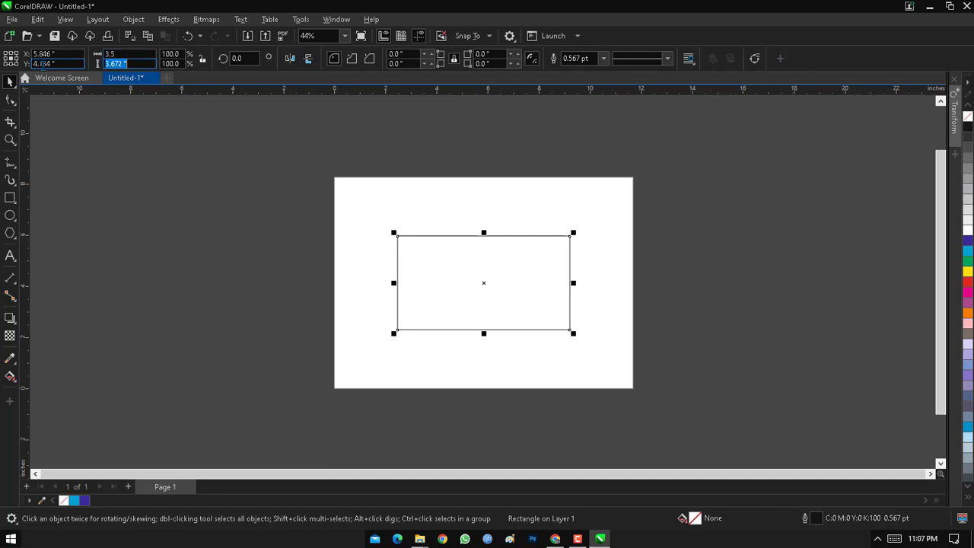
type("2")
key("Return")
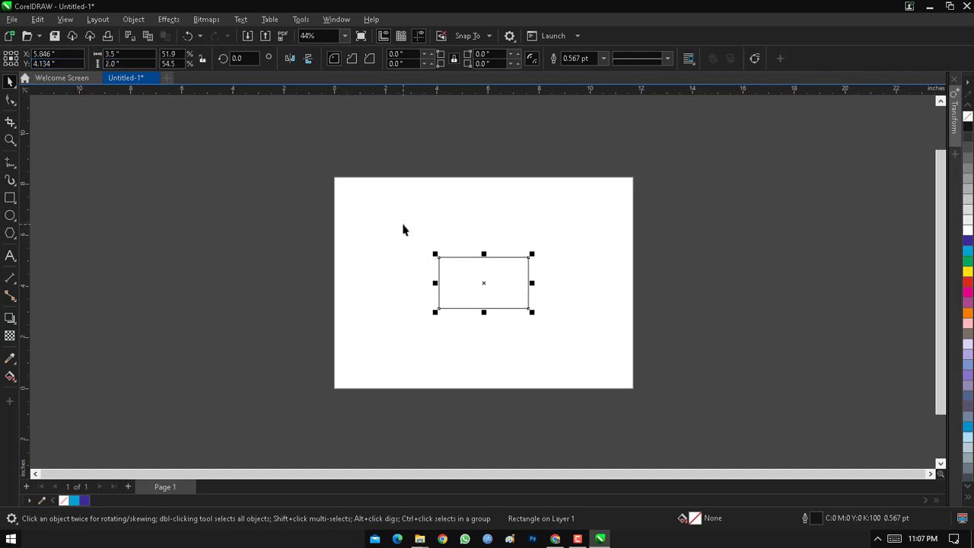
Step: Move the rectangle to about X 8.91, Y 1.81 inches and center it on the page again
left_click_drag(400, 242, 540, 349)
left_click_drag(485, 289, 562, 350)
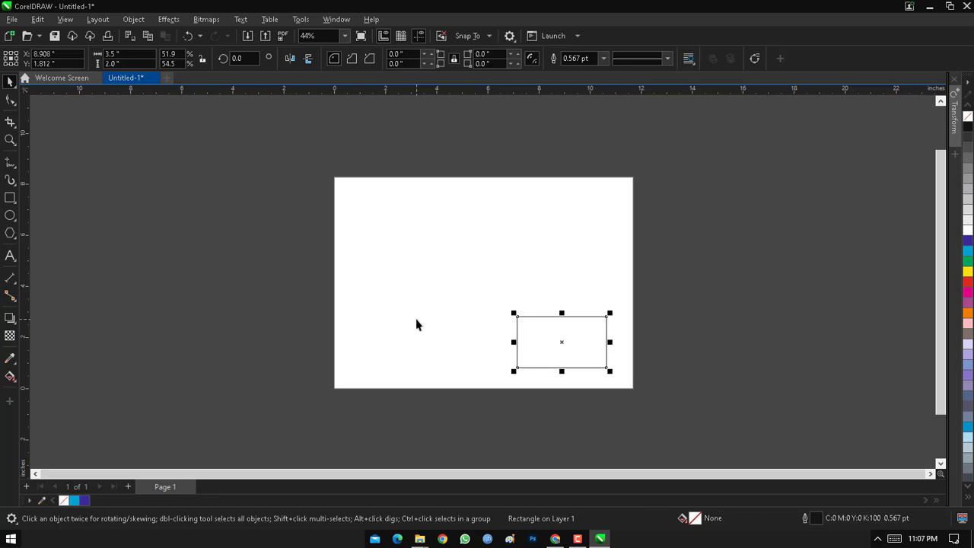
key("p")
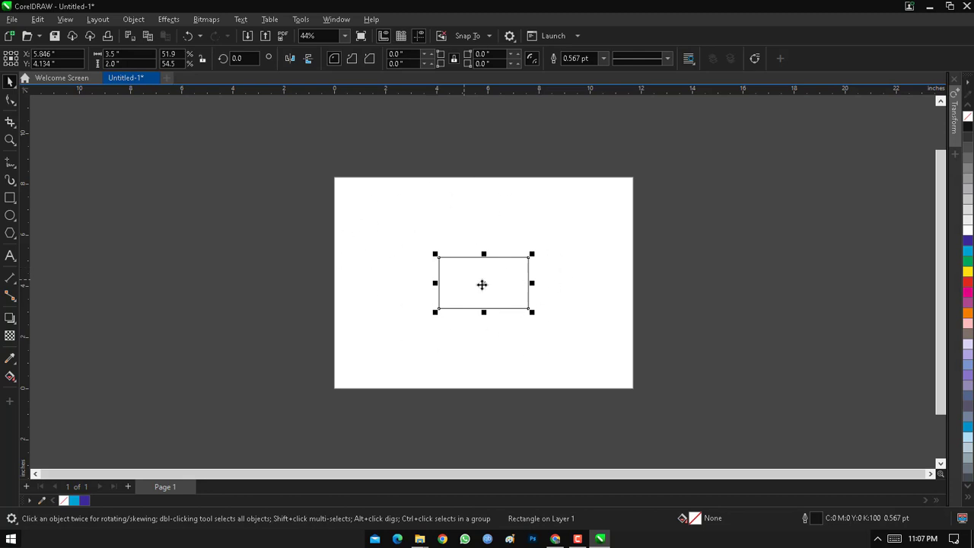
Step: Move the rectangle off the page to about X -5.78, Y 7.61 inches and undo that move
left_click_drag(476, 279, 187, 196)
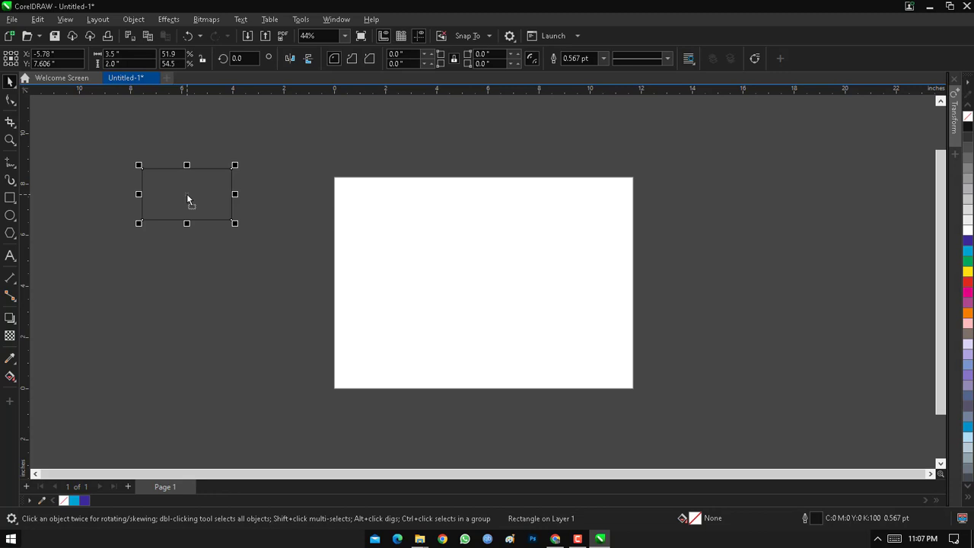
key("ctrl+z")
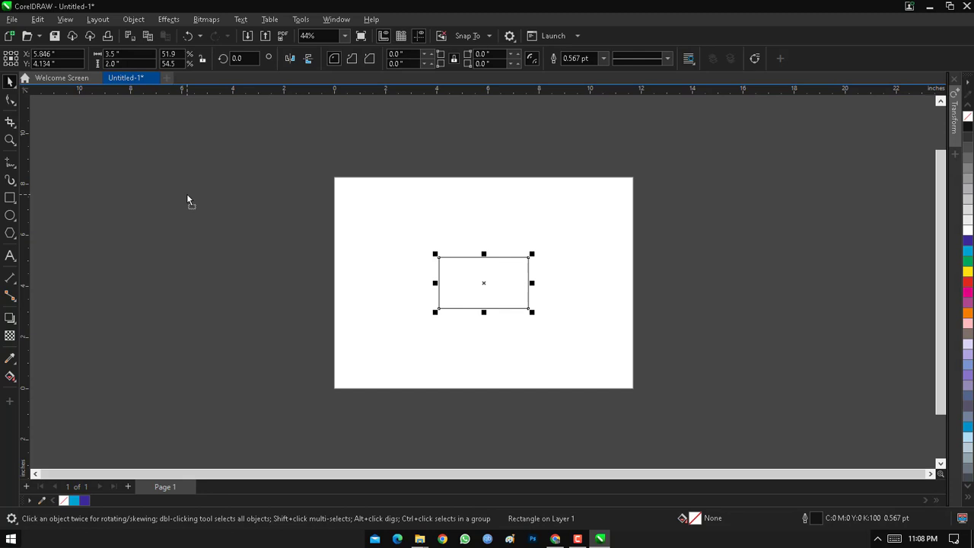
Step: Zoom in on the centered rectangle and clear the selection
key("z")
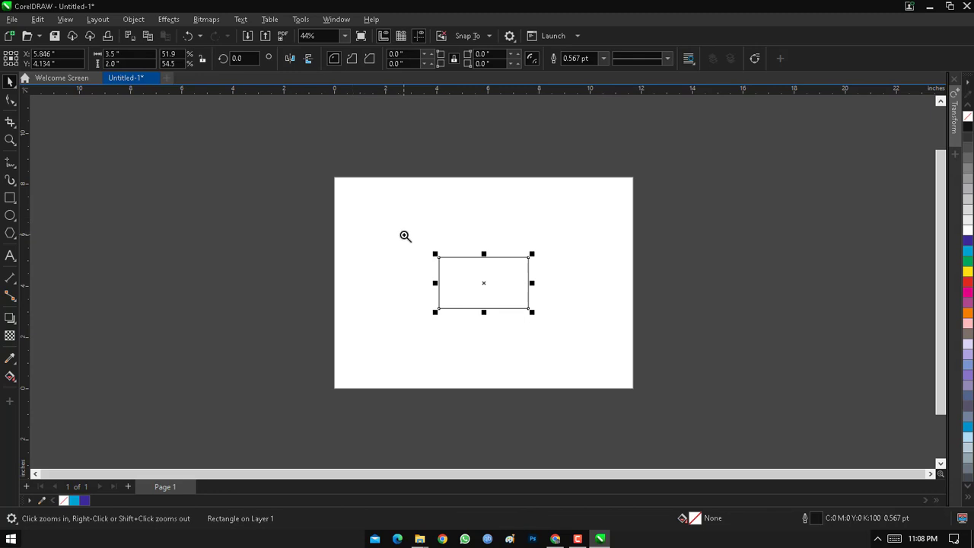
left_click_drag(405, 236, 571, 336)
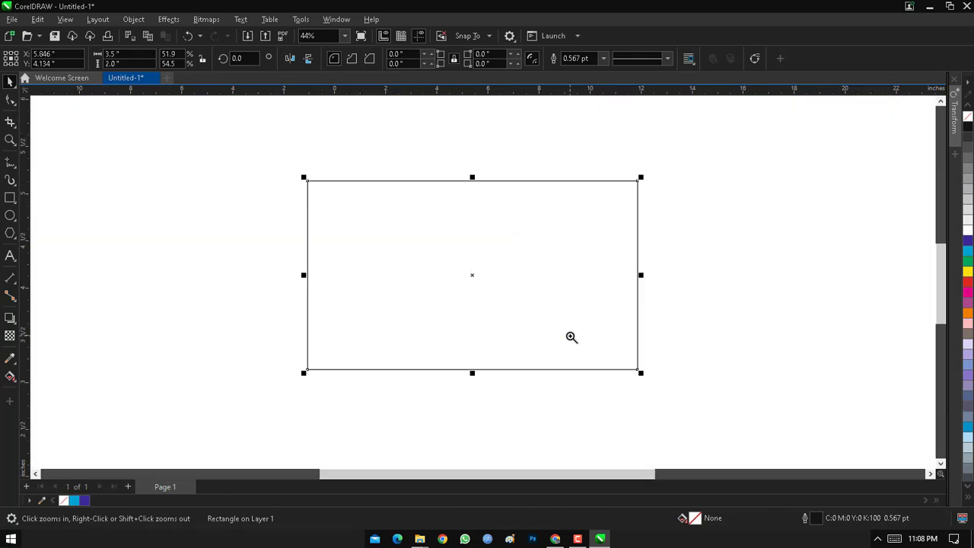
left_click(112, 199)
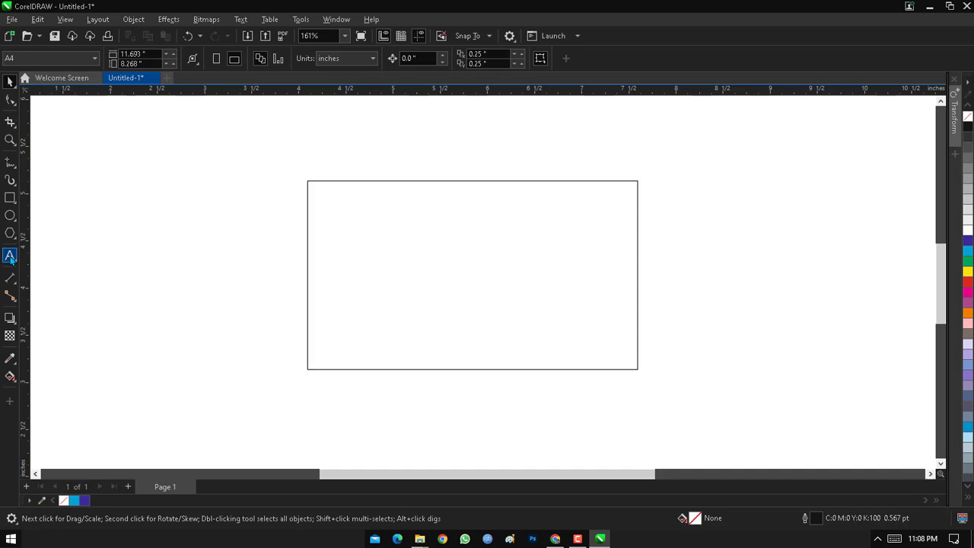
left_click(9, 220)
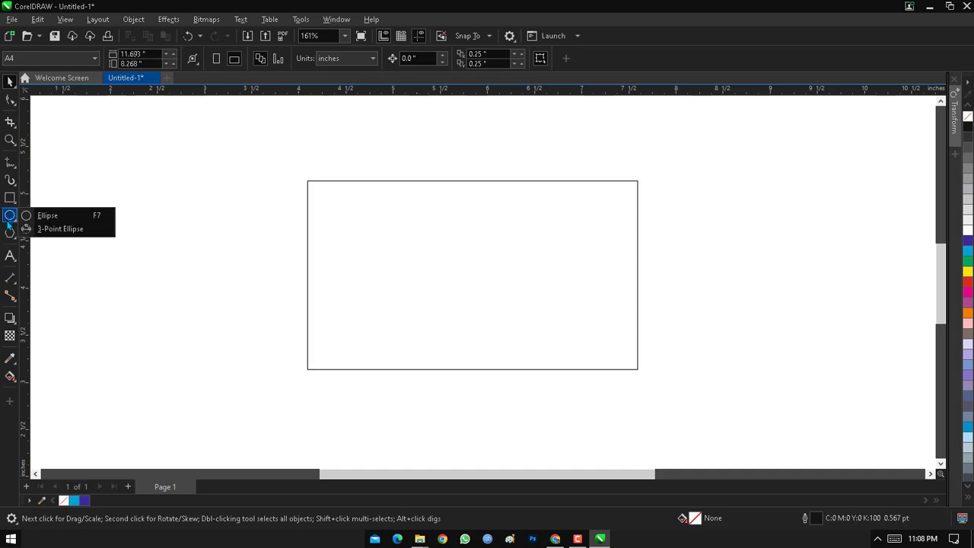
left_click(10, 234)
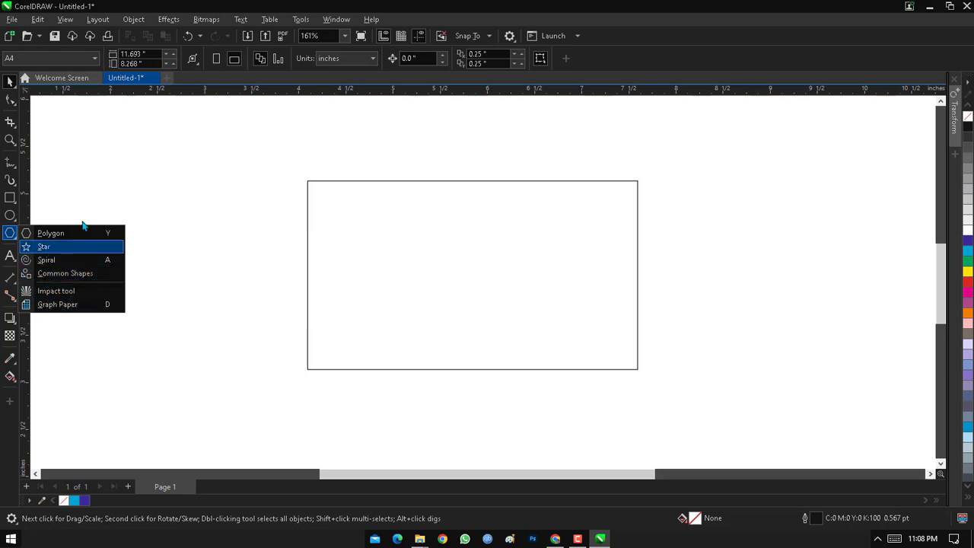
left_click(157, 207)
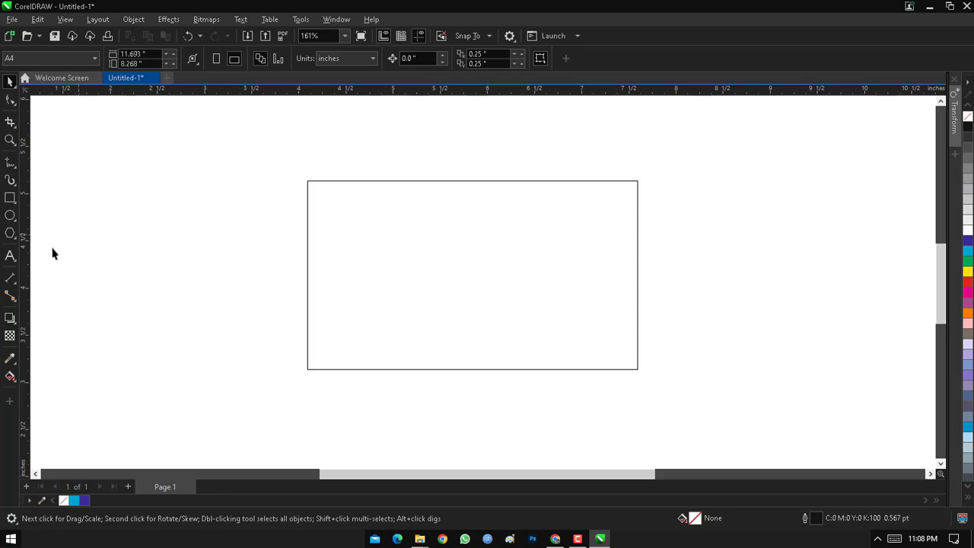
Step: Add the artistic text "ICCA" in the empty area to the left of the rectangle and select it as an object
left_click(10, 255)
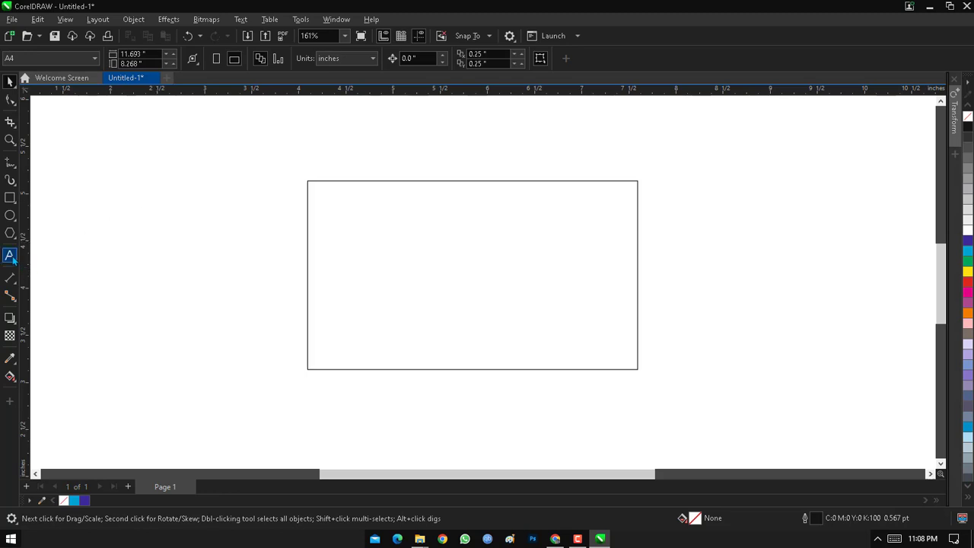
left_click(105, 201)
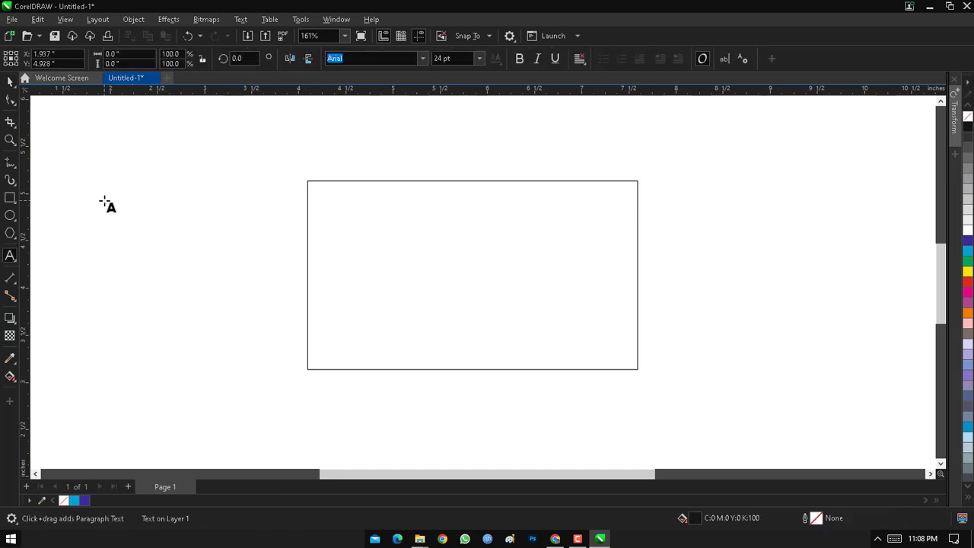
type("ICCA")
key("ctrl+space")
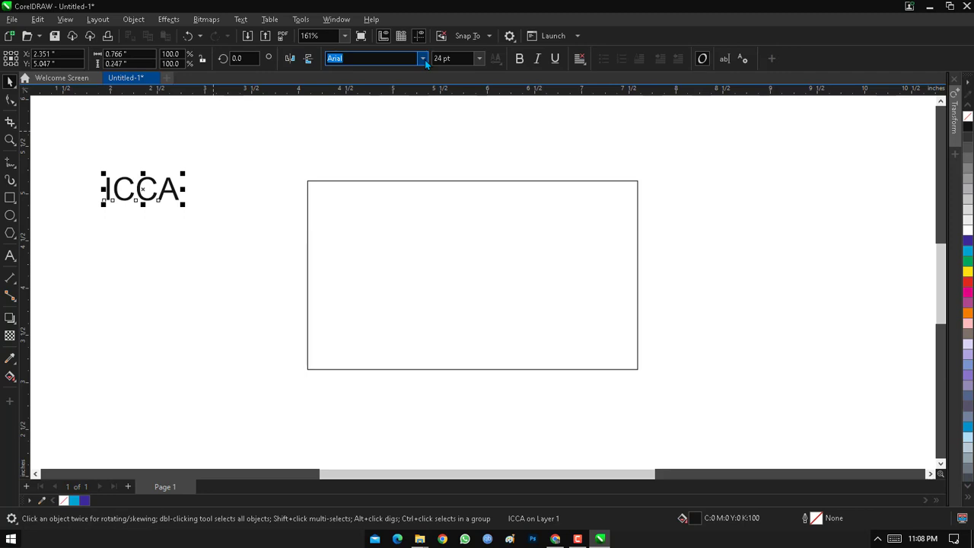
Step: Browse the available fonts and set the "ICCA" text's font to Blanka
left_click(423, 58)
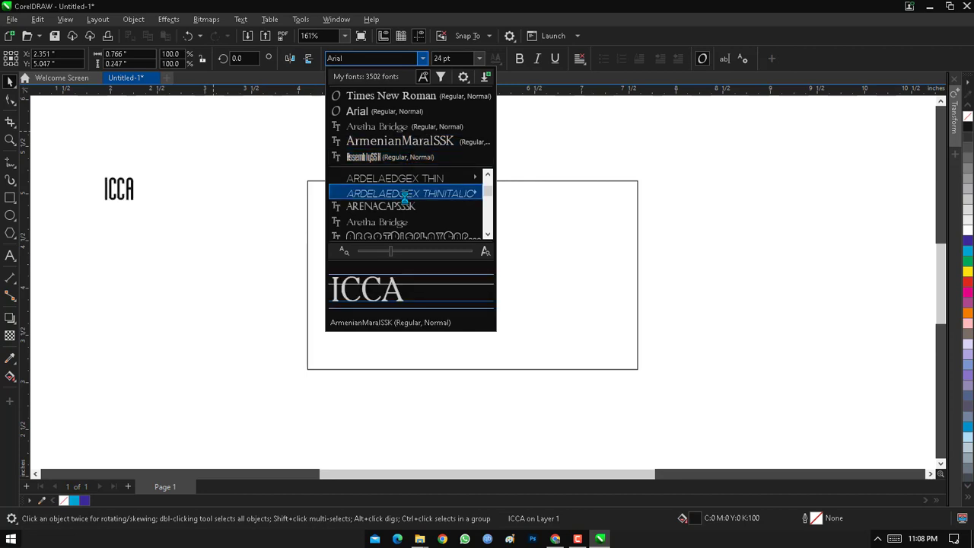
scroll(407, 219, "down", 5)
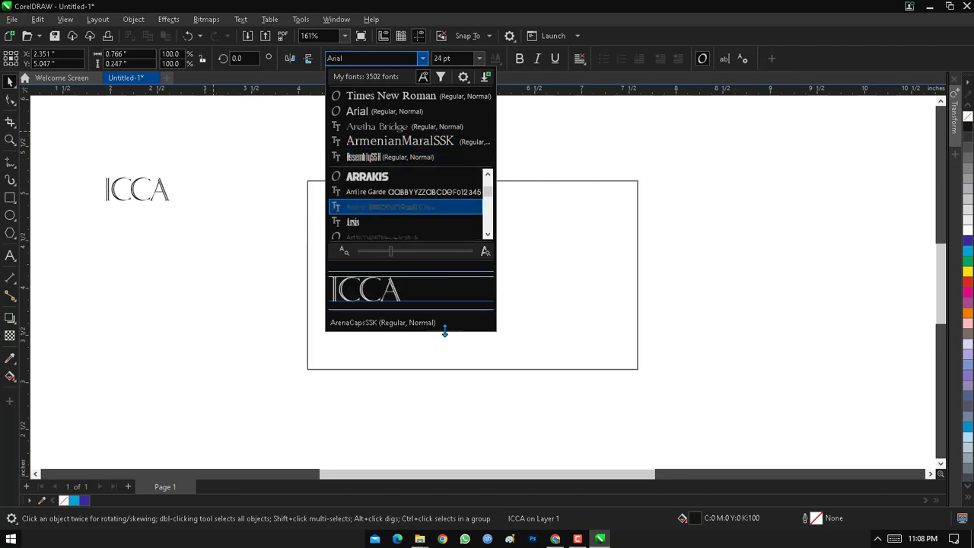
left_click_drag(446, 328, 442, 450)
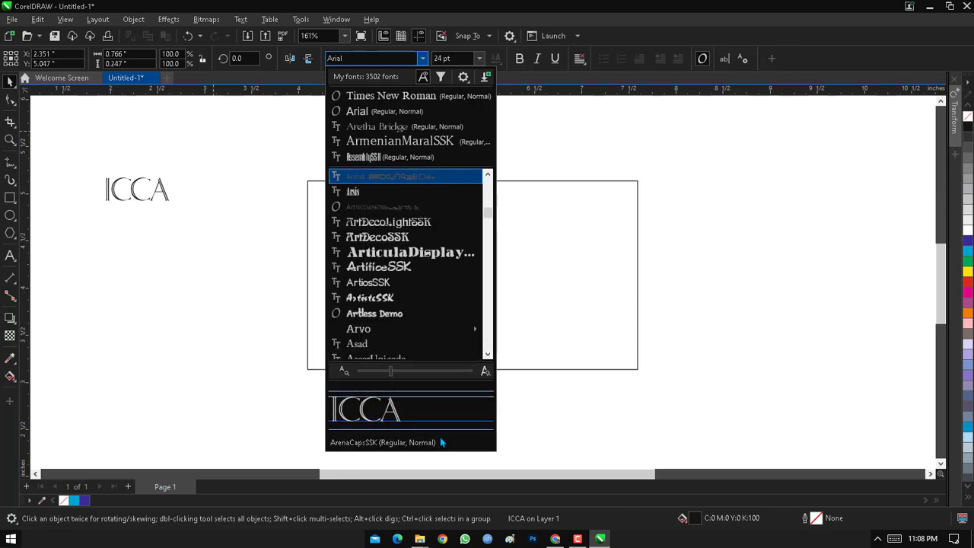
scroll(434, 312, "down", 4)
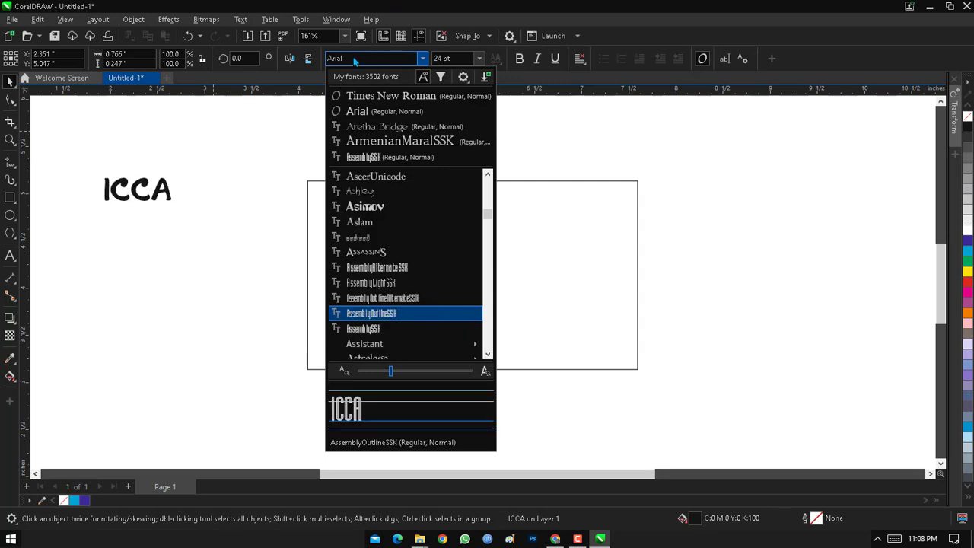
left_click(354, 60)
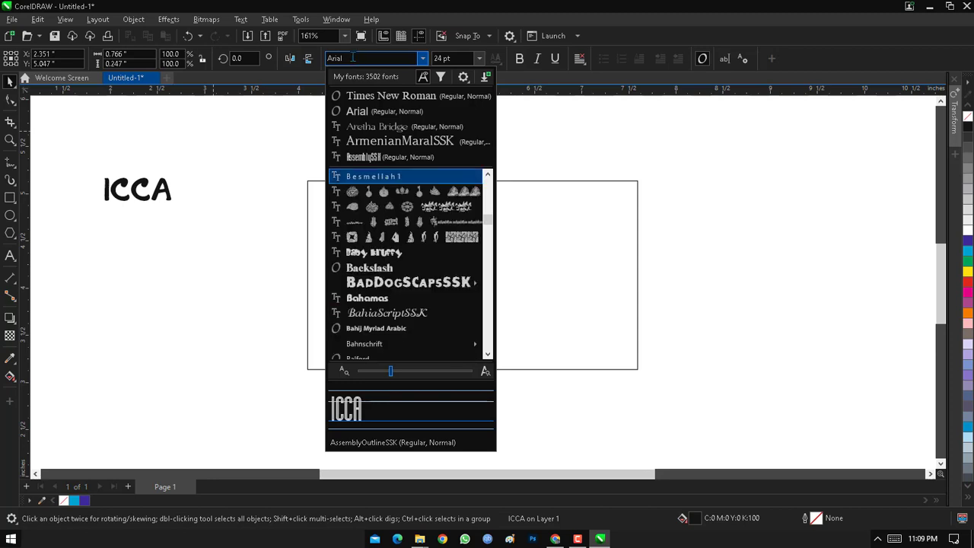
left_click_drag(353, 59, 322, 64)
type("B")
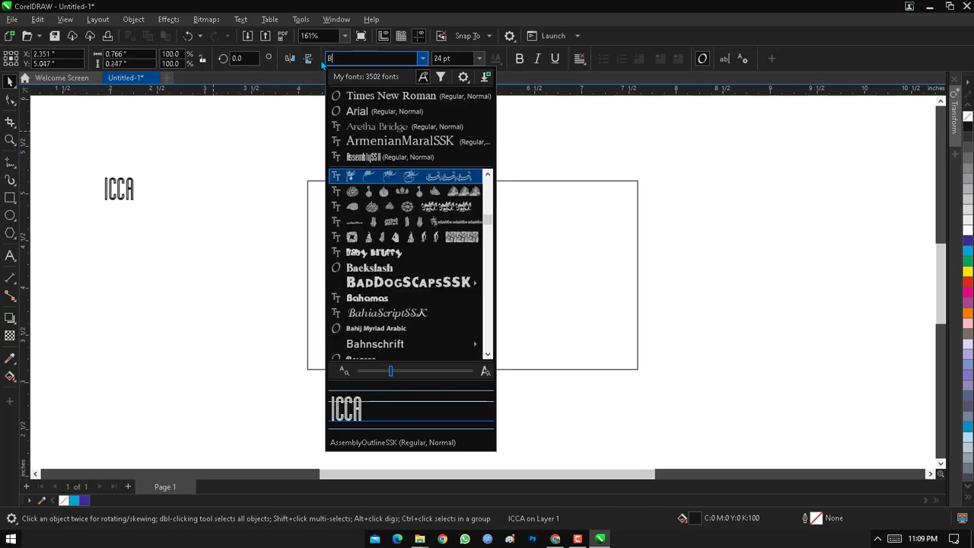
type("lanka")
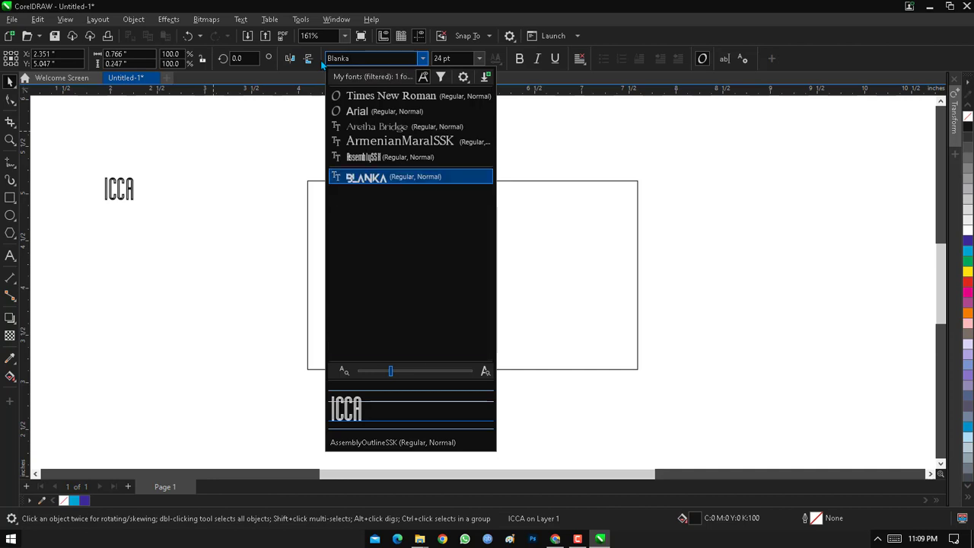
key("Return")
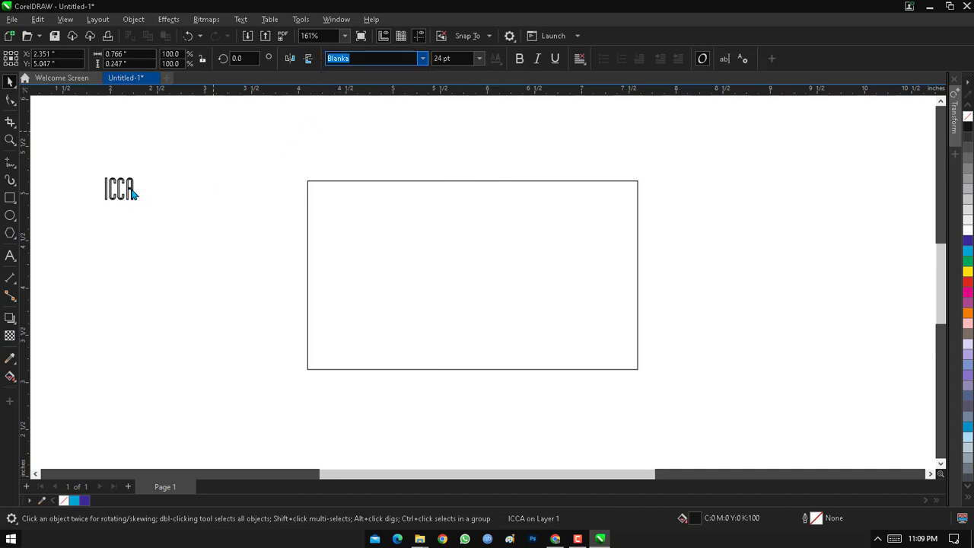
Step: Move the "ICCA" text into the rectangle and center it horizontally and vertically on the rectangle
left_click(123, 191)
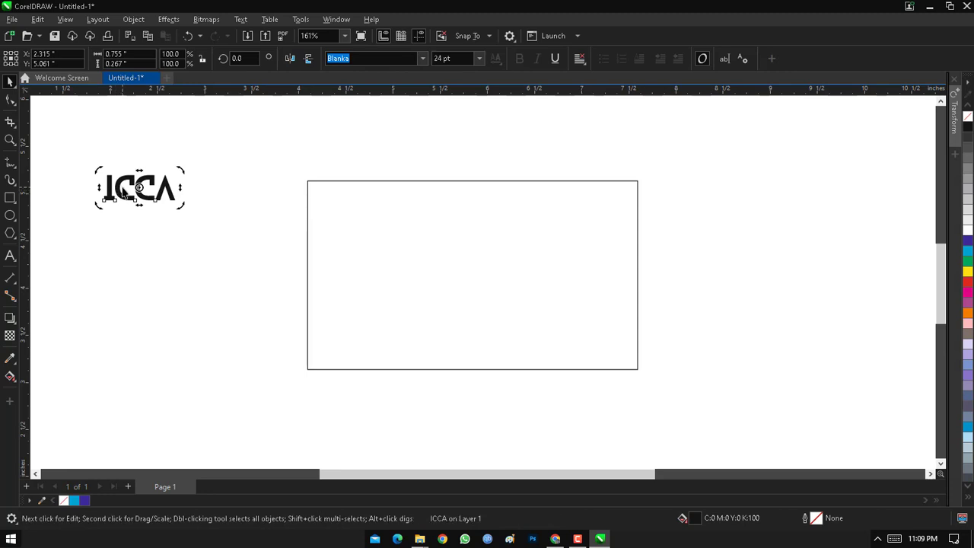
left_click_drag(123, 192, 449, 280)
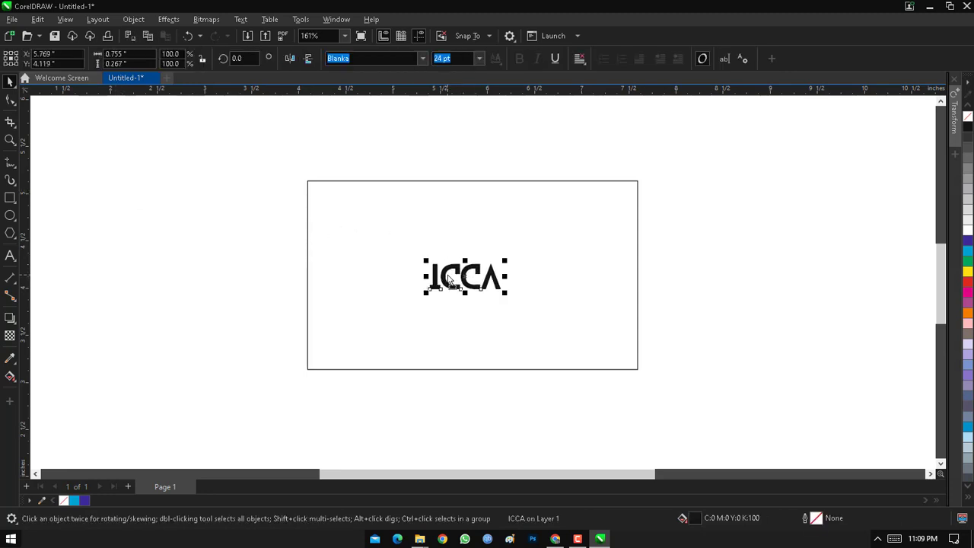
left_click(485, 214, "shift")
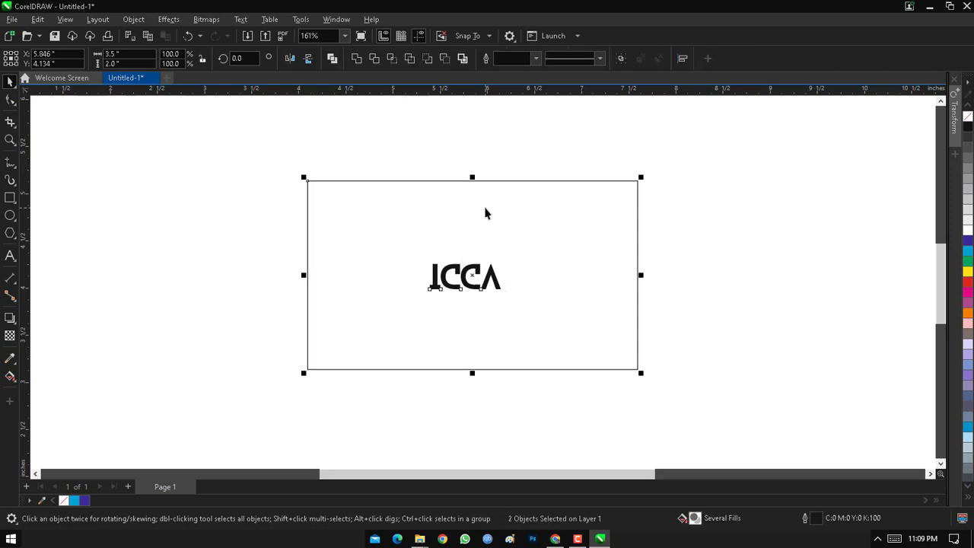
key("c")
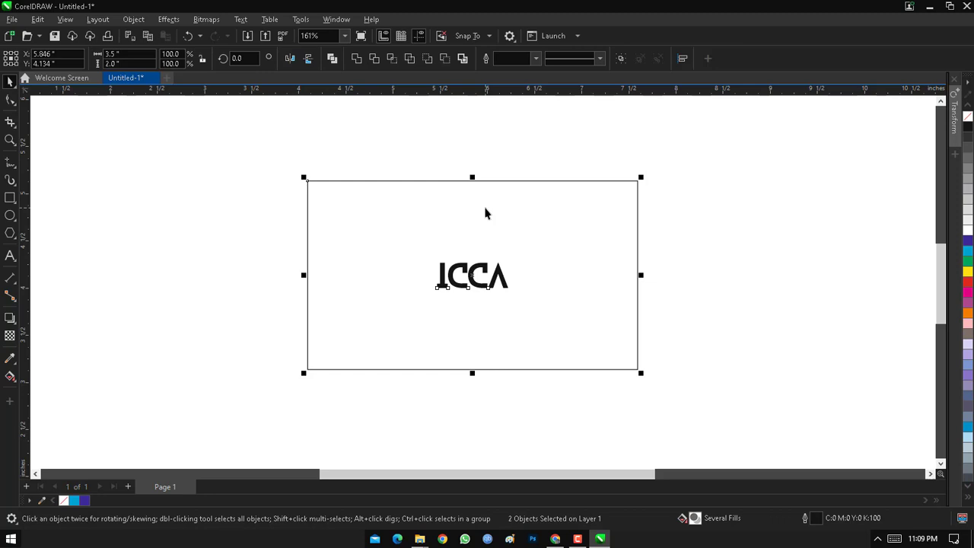
Step: Scale the "ICCA" text up from its center to about 36 pt, and set its font size to exactly 30 pt
left_click(498, 223, "shift")
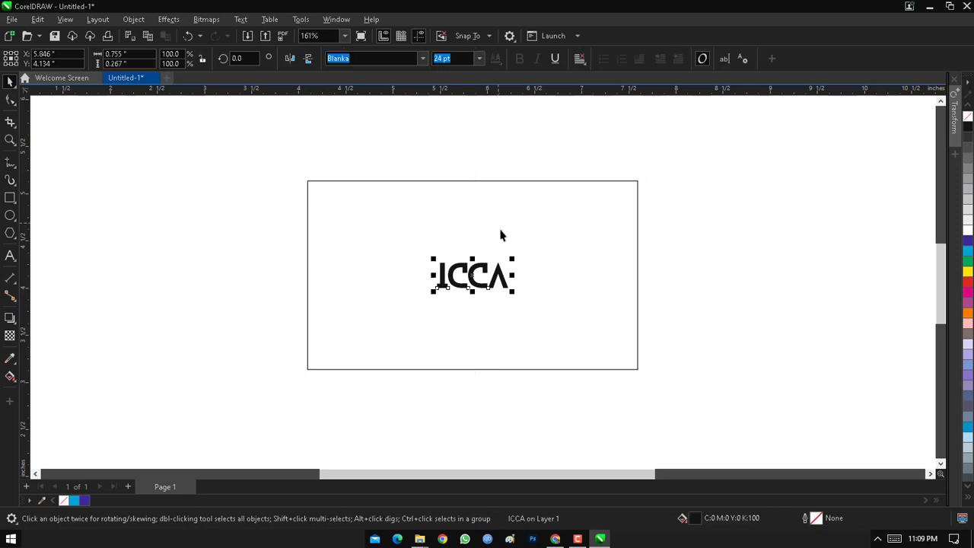
left_click_drag(514, 258, 531, 239)
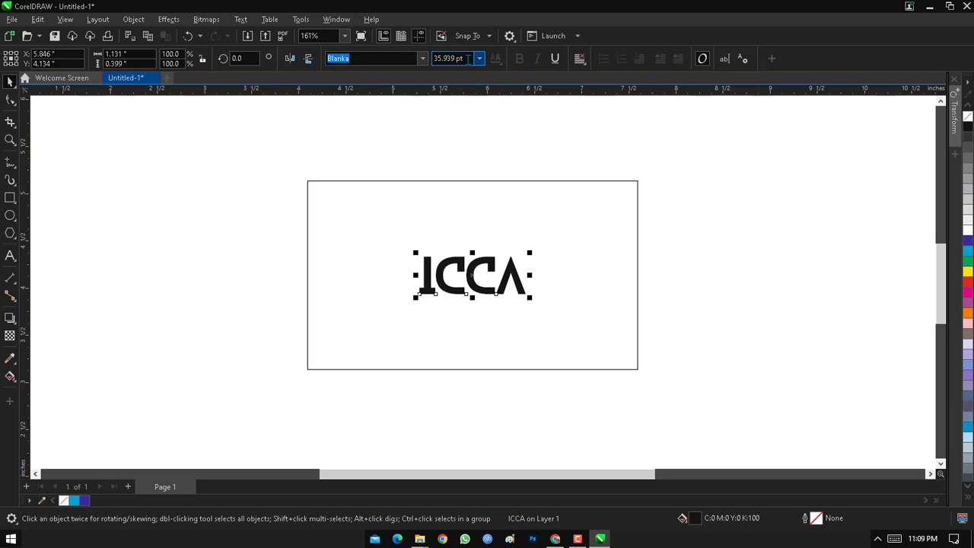
left_click_drag(469, 60, 417, 62)
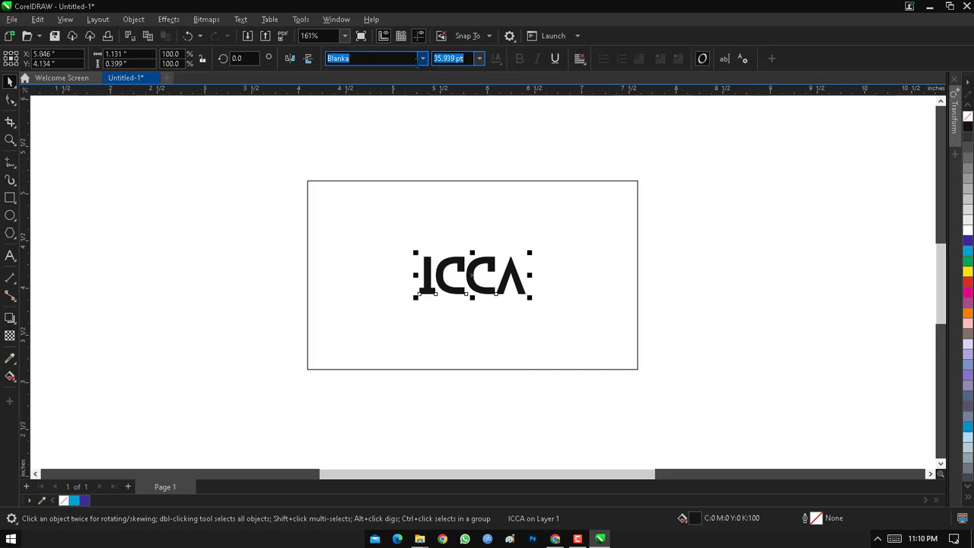
type("30")
key("Return")
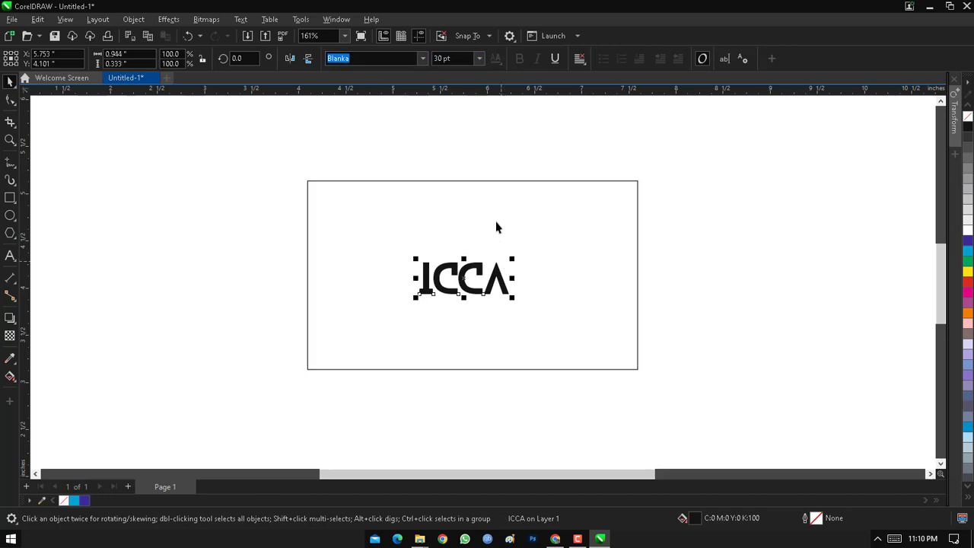
Step: Realign the resized "ICCA" text to the rectangle's horizontal and vertical center and clear the selection
left_click(495, 227, "shift")
key("c")
key("e")
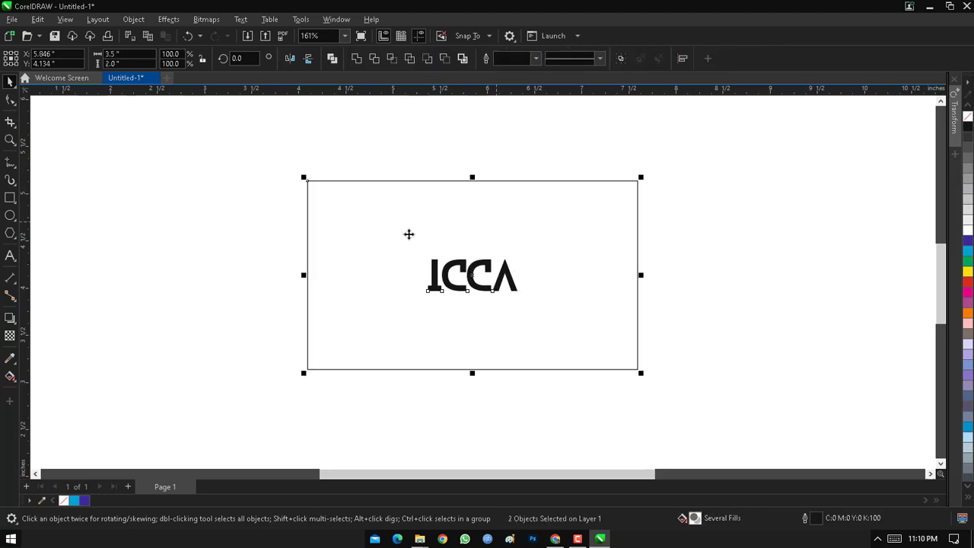
left_click(213, 220)
Step: Place a duplicate of the "ICCA" text below and left of the original, at about X 5.27, Y 3.59 inches
key("z")
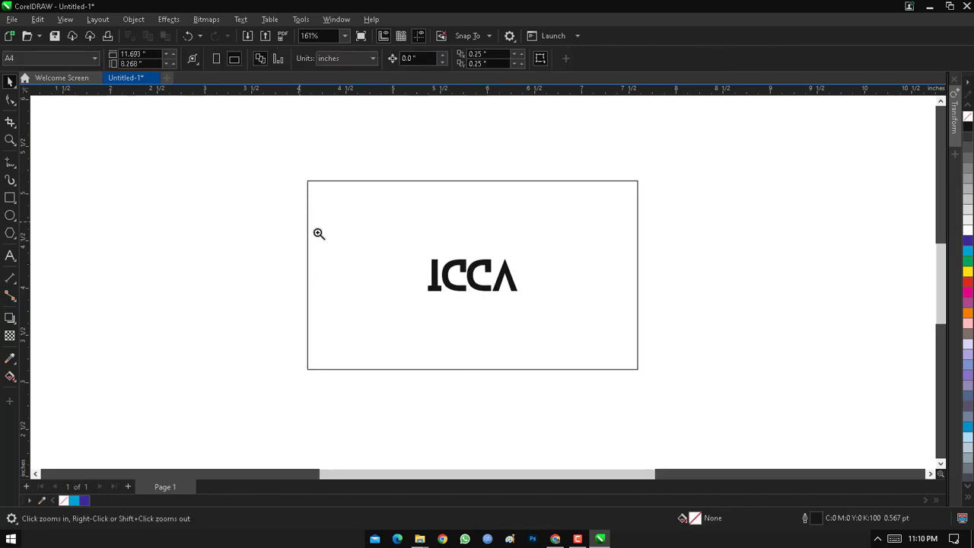
left_click_drag(286, 229, 643, 357)
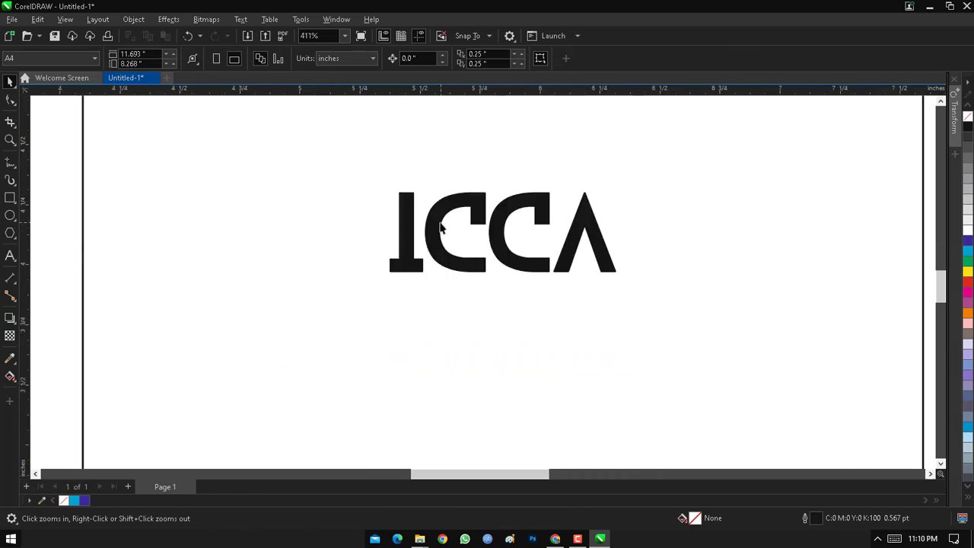
left_click_drag(438, 222, 301, 359)
right_click(301, 359)
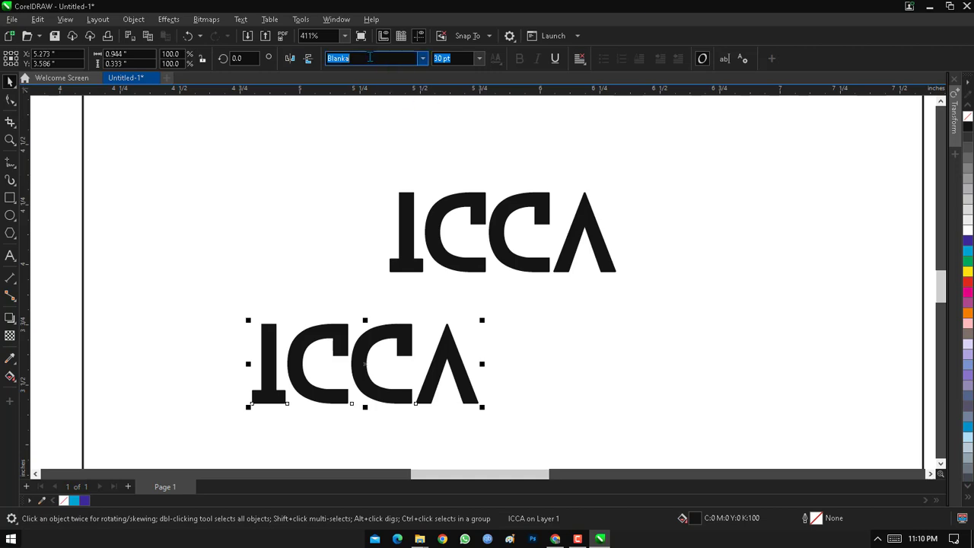
Step: Format the lower "ICCA" copy in bold Arial at 10 pt
type("Arial")
key("Return")
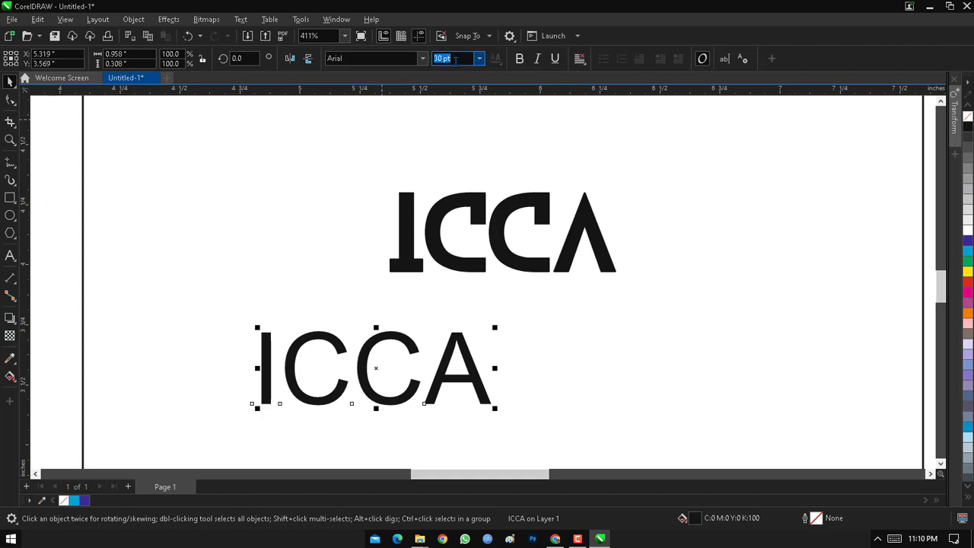
type("15")
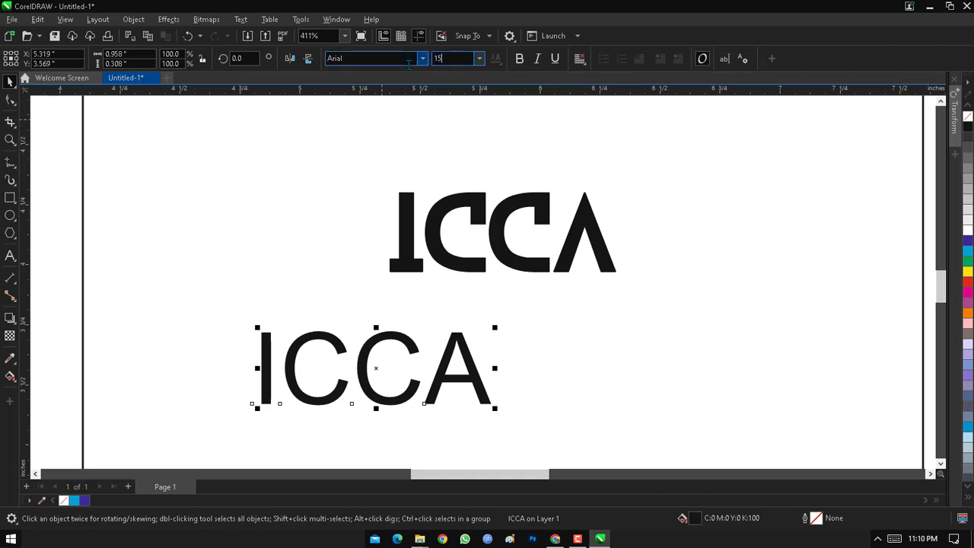
key("Return")
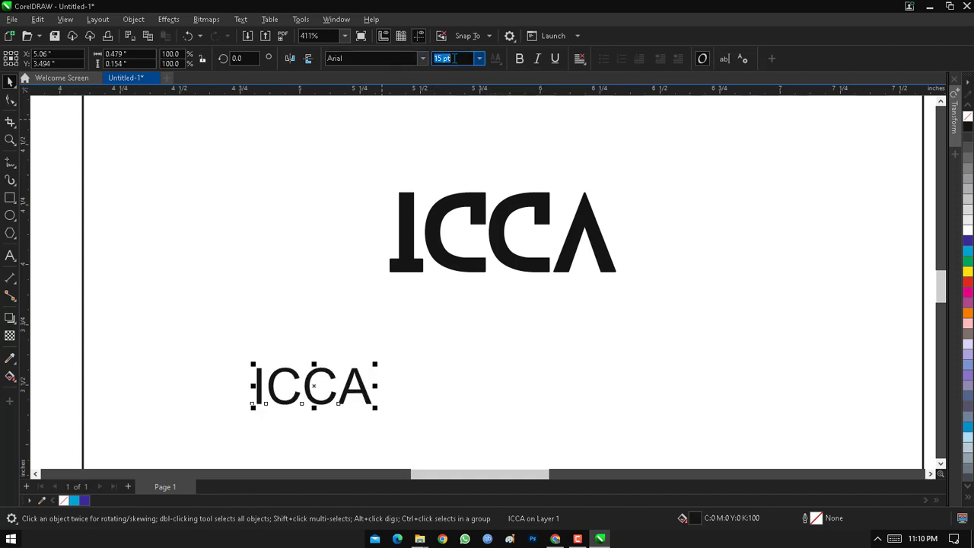
type("10")
key("Return")
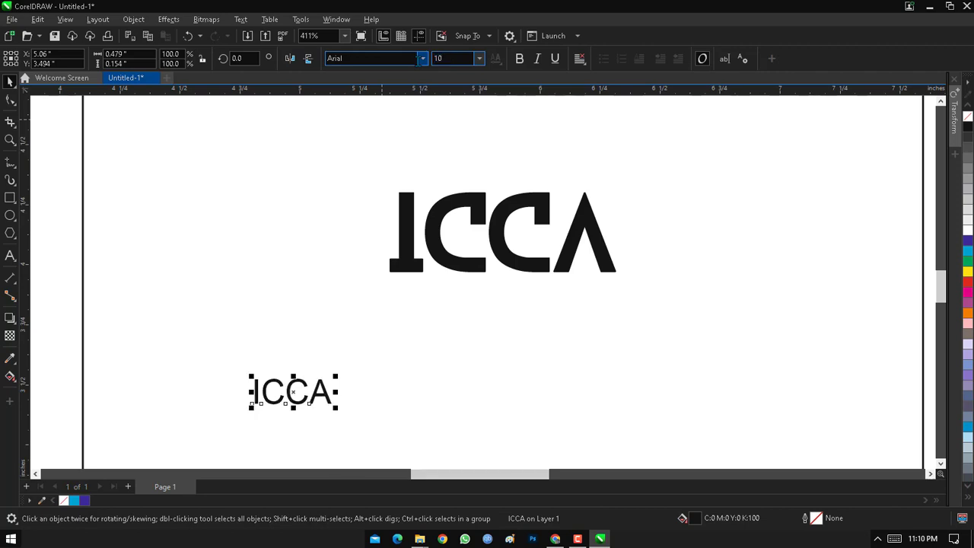
left_click(520, 58)
Step: Replace the lower copy's wording with "ISMAIL COACHING CENTRE" and select it as an object
double_click(293, 390)
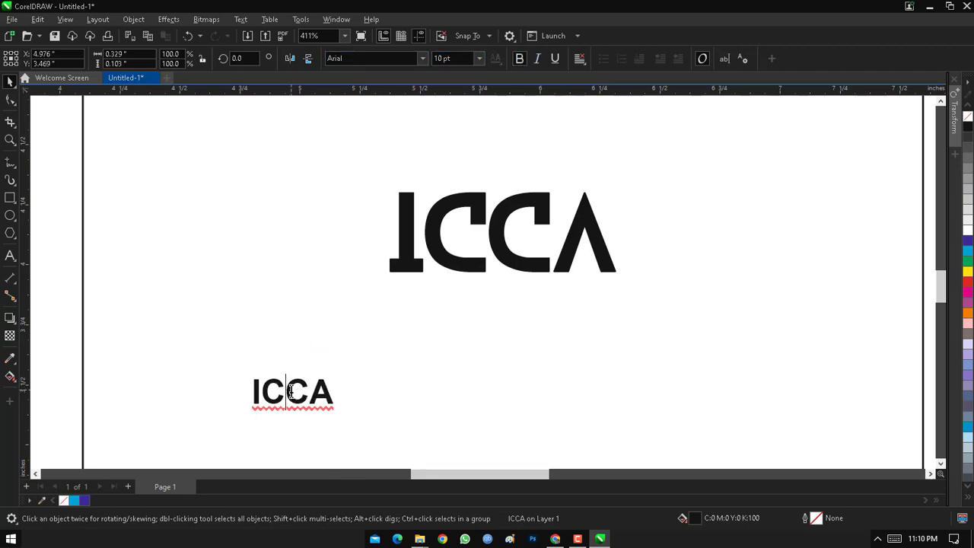
double_click(291, 391)
type("IS")
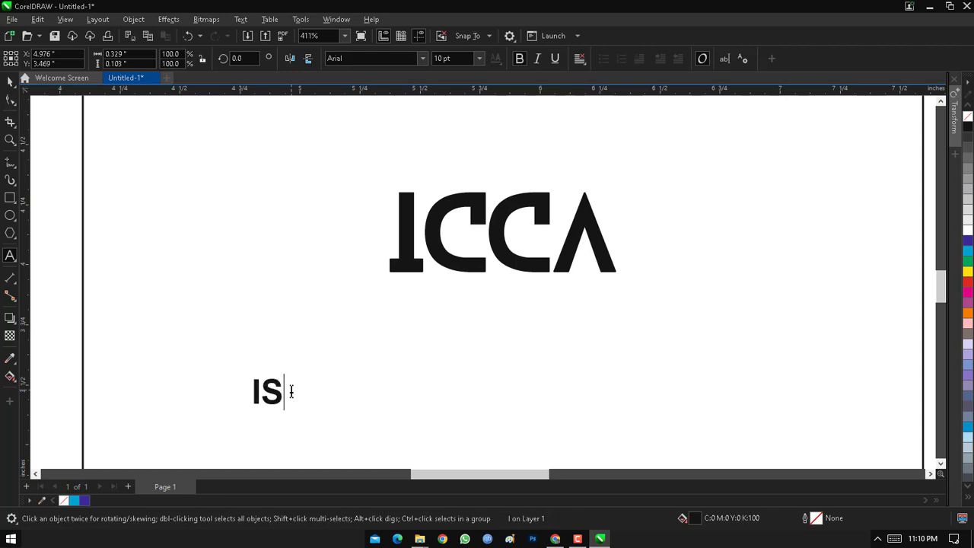
type("MAIL")
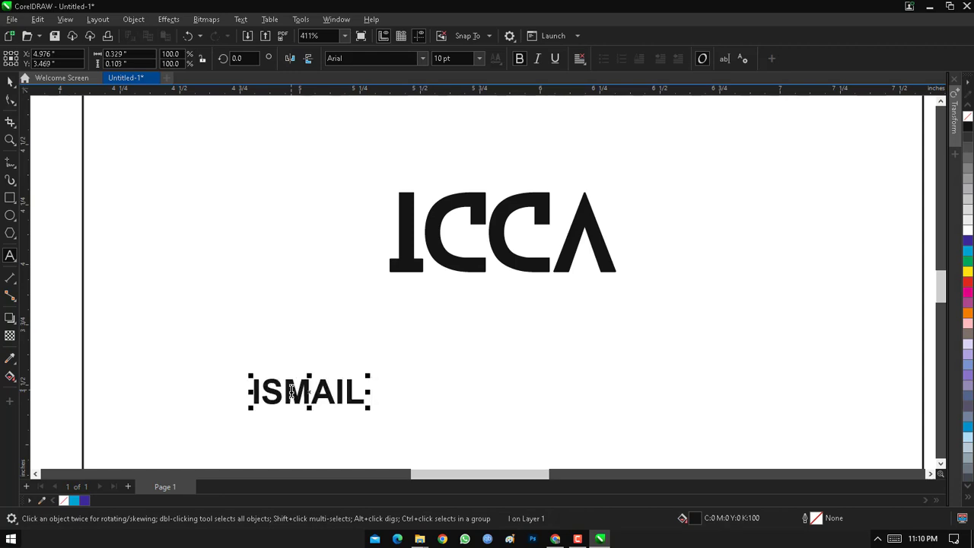
type(" COACHING CENTRE")
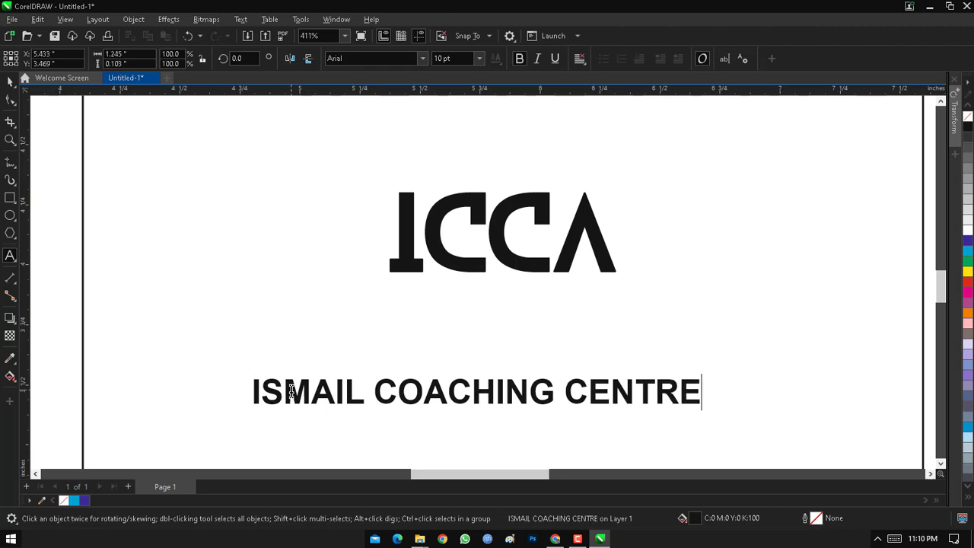
key("ctrl+space")
Step: Move the "ISMAIL COACHING CENTRE" line directly beneath "ICCA", align both texts on their vertical center line, and clear the selection
left_click(457, 59)
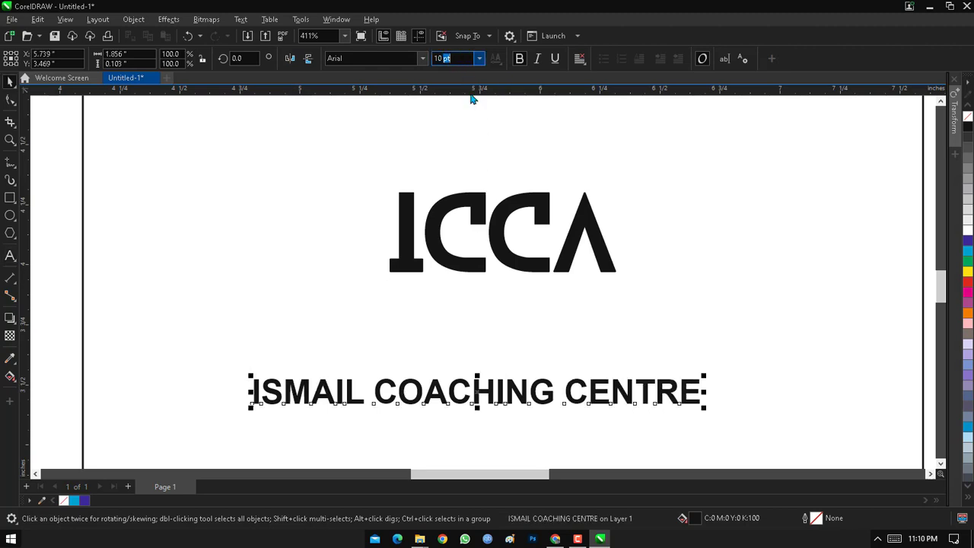
left_click_drag(480, 391, 500, 305)
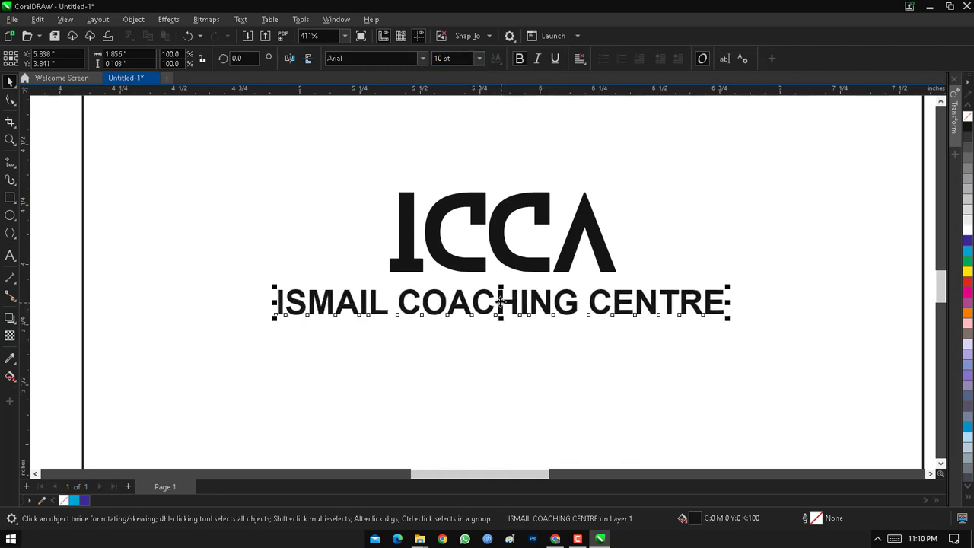
left_click(454, 262, "shift")
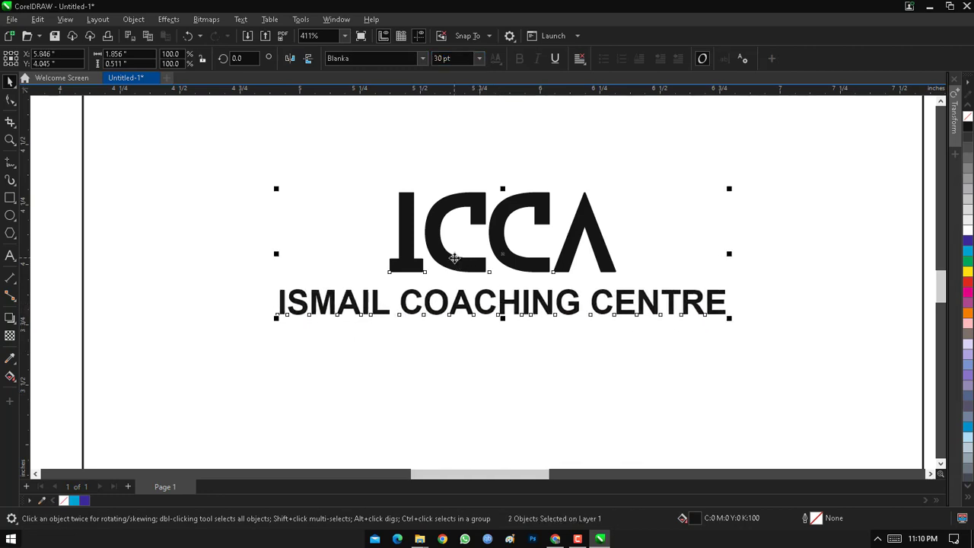
key("Escape")
Step: Set the "ICCA" text's font size to 40 pt
scroll(454, 260, "down", 2)
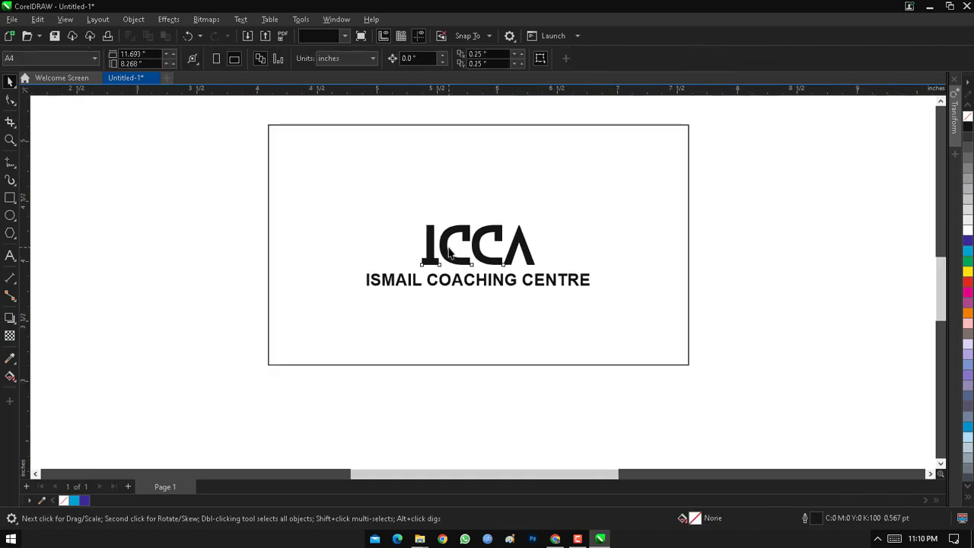
left_click(472, 264)
left_click(449, 58)
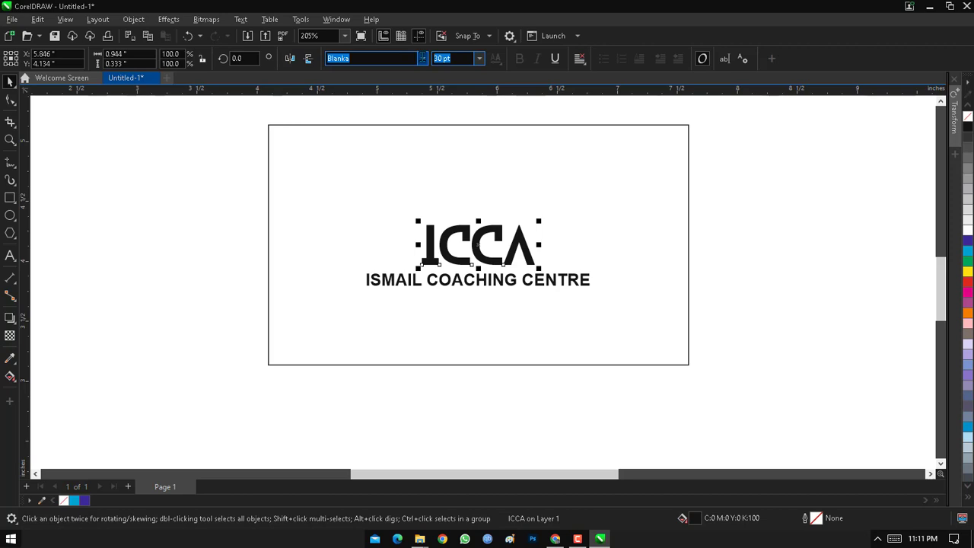
type("40")
key("Return")
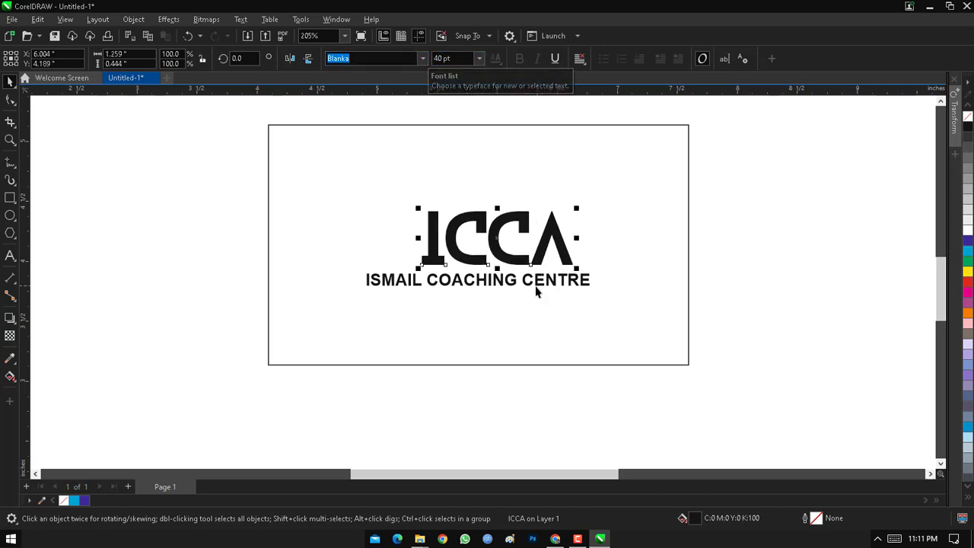
Step: Center the enlarged "ICCA" text horizontally over the "ISMAIL COACHING CENTRE" line and clear the selection
left_click(492, 281, "shift")
key("c")
key("Escape")
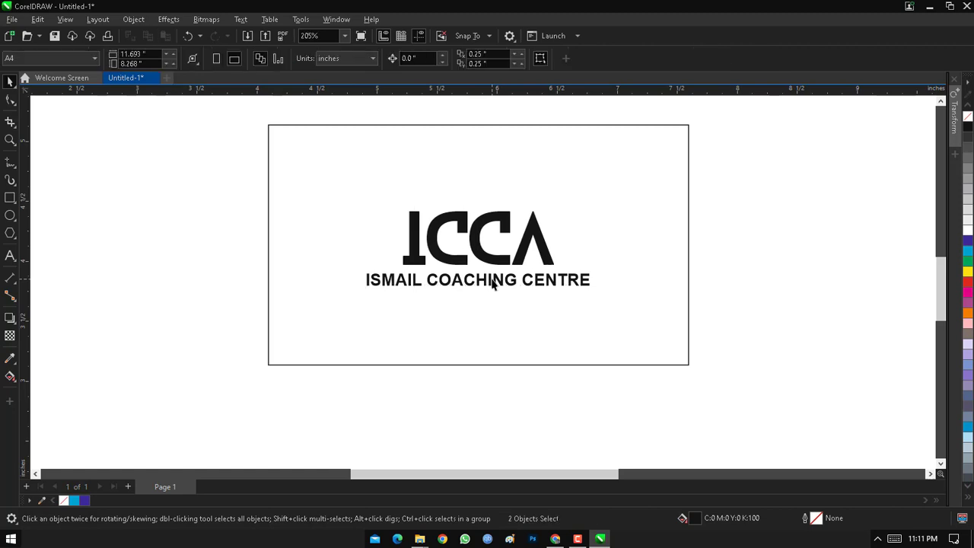
Step: Set the font size of the "ISMAIL COACHING CENTRE" line to 8 pt
left_click(435, 231)
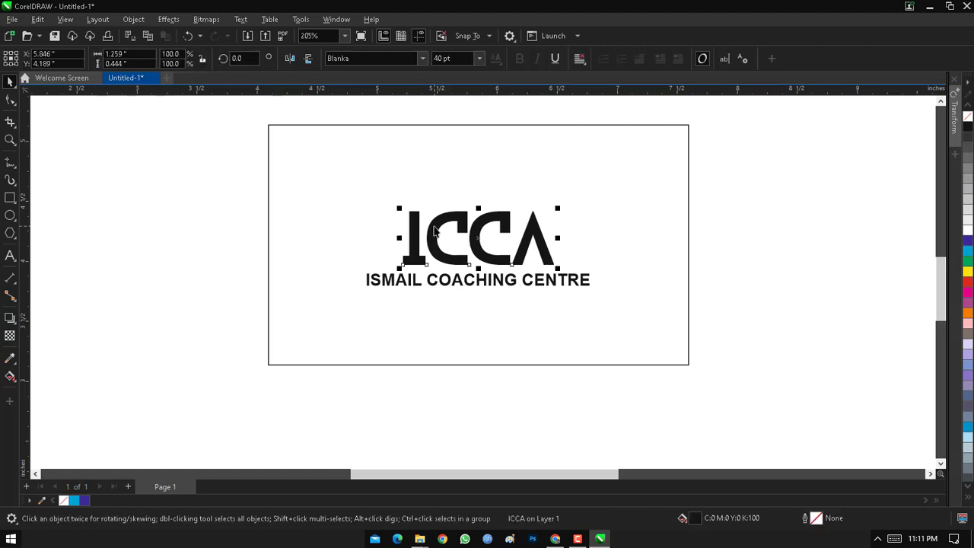
left_click(435, 58)
left_click_drag(434, 60, 451, 72)
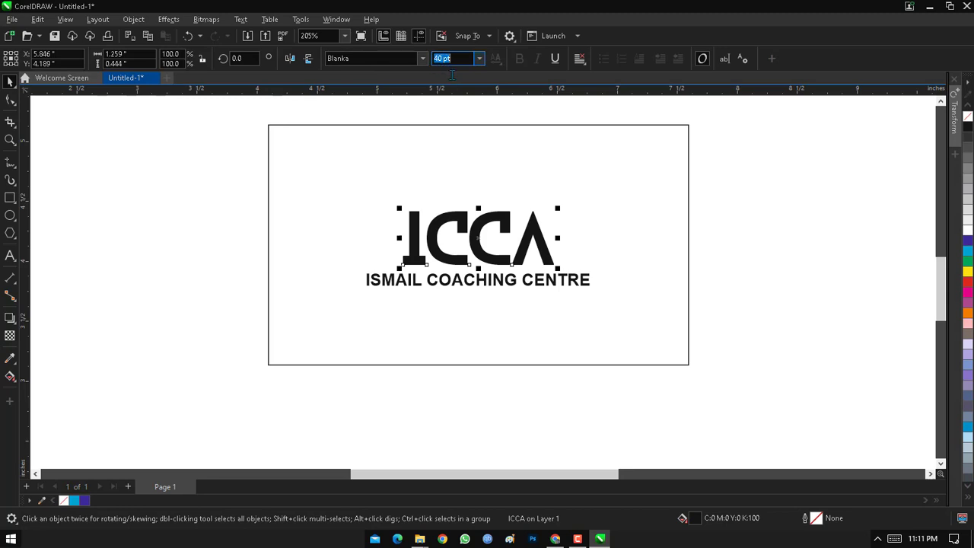
left_click(455, 279)
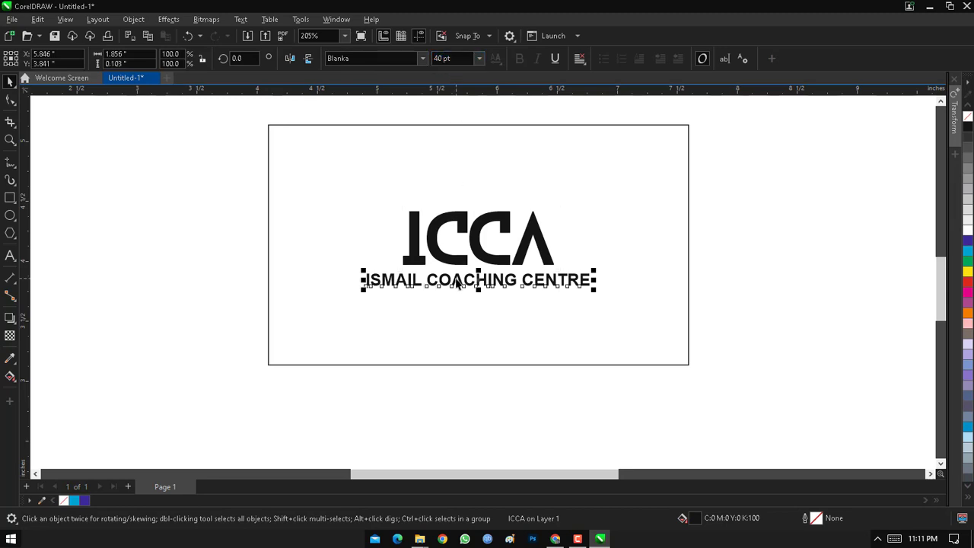
left_click(454, 58)
type("8")
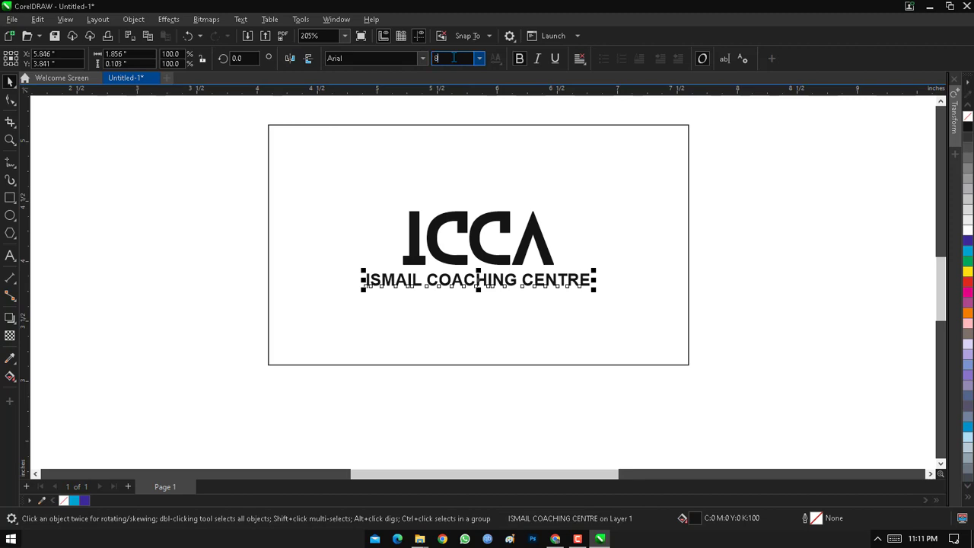
key("Return")
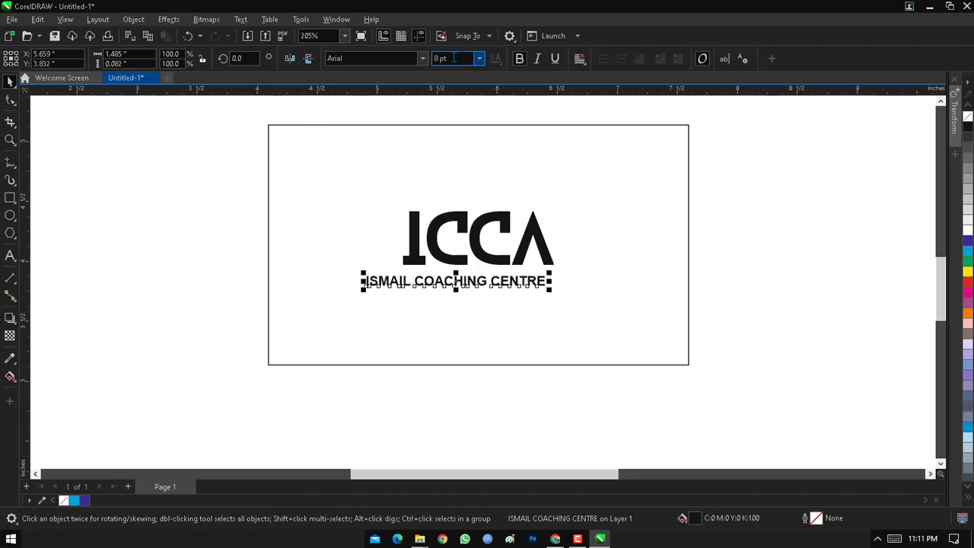
Step: Center the resized "ISMAIL COACHING CENTRE" line horizontally under "ICCA" and clear the selection
left_click(435, 241, "shift")
key("c")
key("Escape")
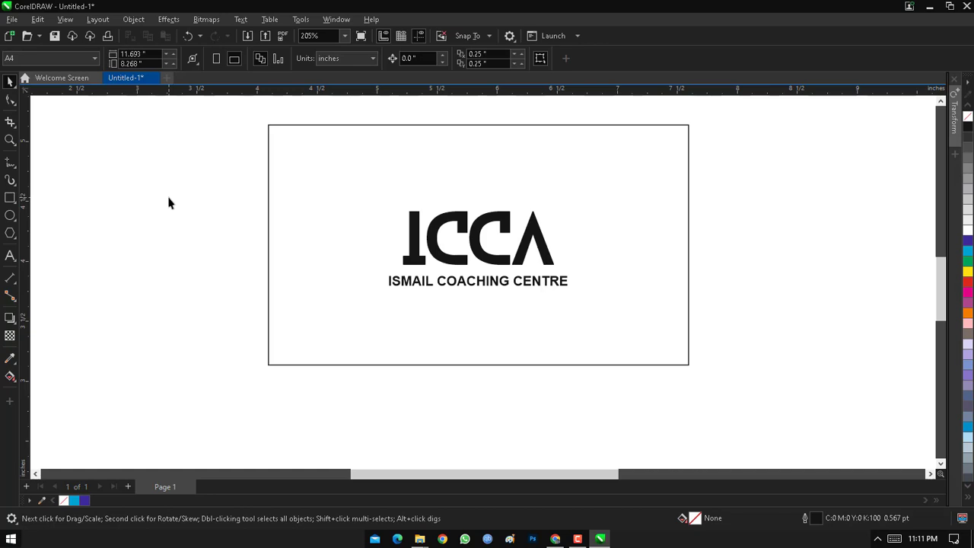
left_click_drag(195, 200, 617, 324)
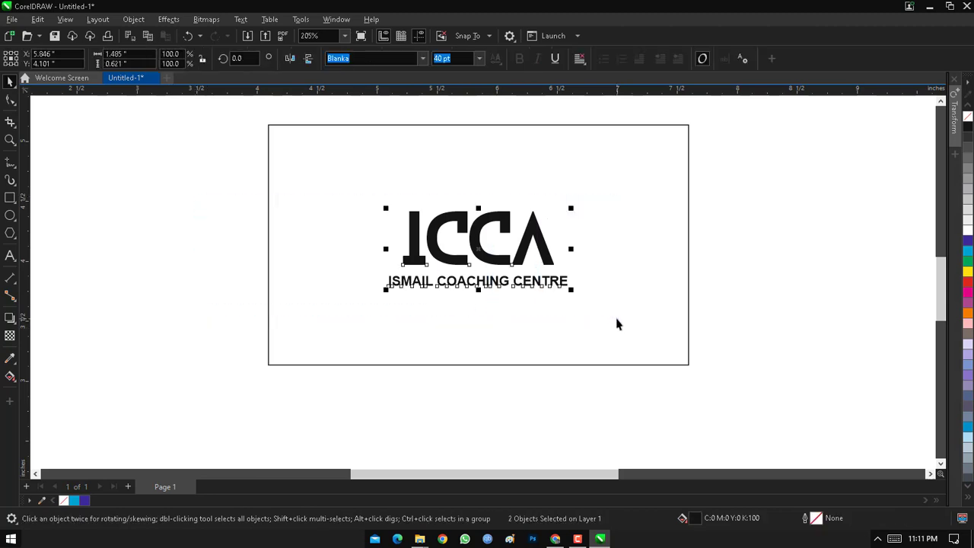
left_click(221, 235)
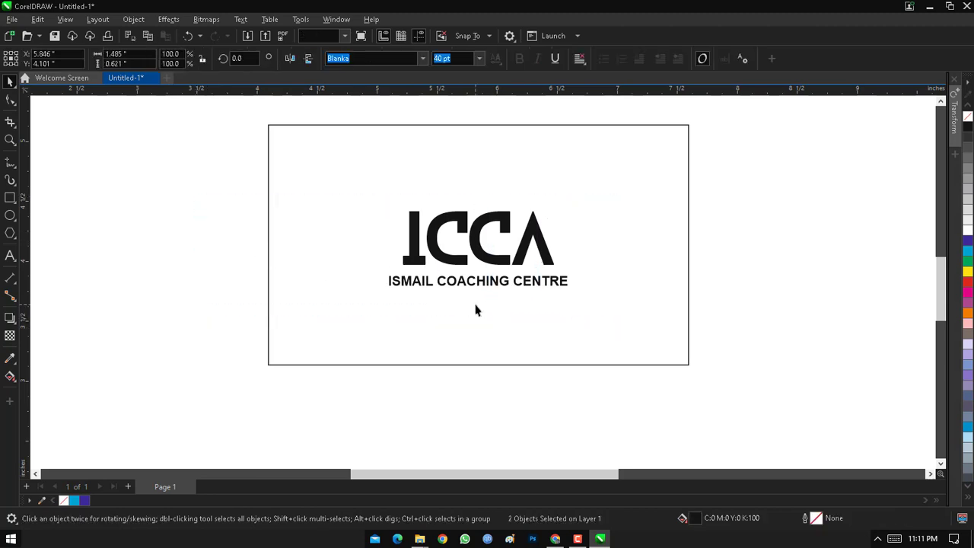
Step: Place a copy of the "ISMAIL COACHING CENTRE" line near the card's lower-left corner and set its font size to 7 pt
left_click_drag(444, 289, 359, 344)
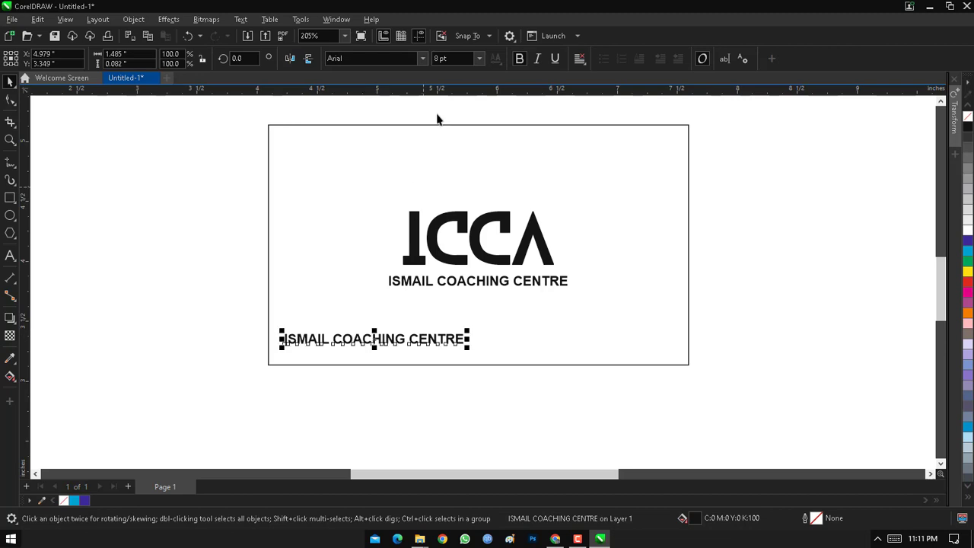
left_click(456, 58)
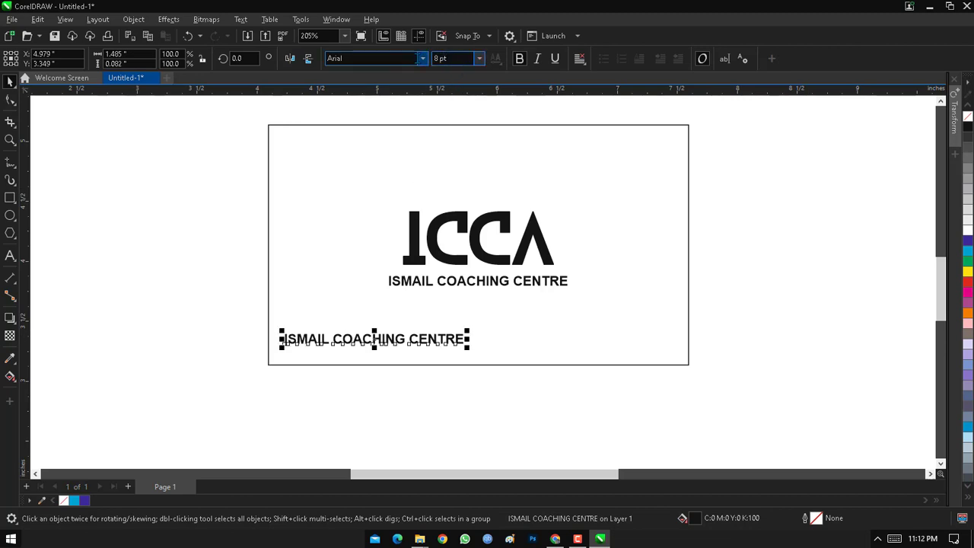
key("ctrl+a")
type("7")
key("Return")
left_click(209, 323)
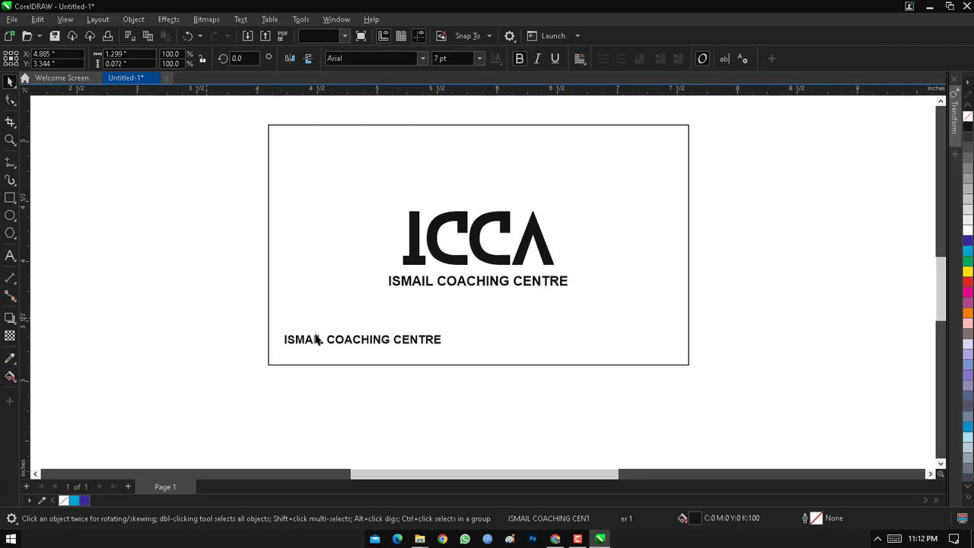
Step: Replace the lower-left copy's wording with "LOREM IPSUM" and select it as an object
left_click(352, 341)
double_click(352, 341)
key("ctrl+a")
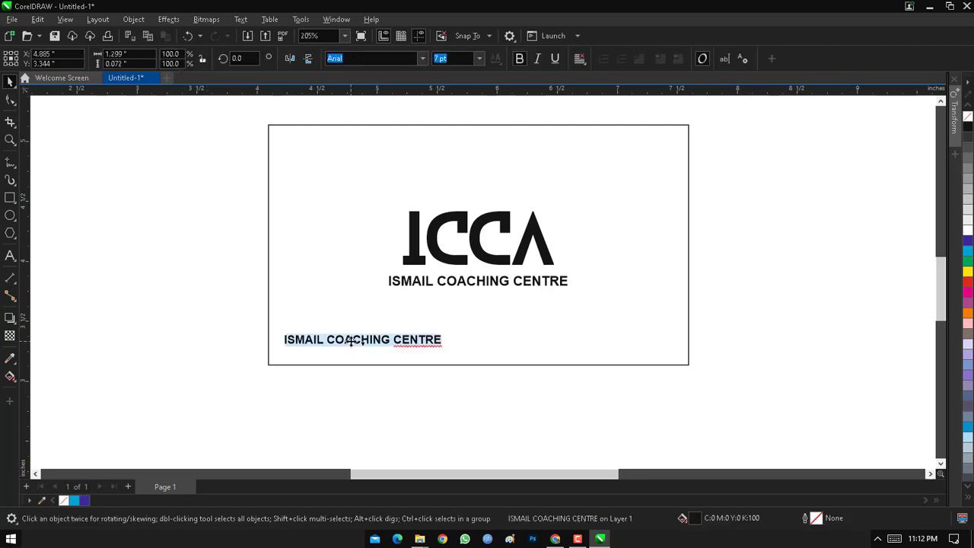
key("BackSpace")
type("LOREM")
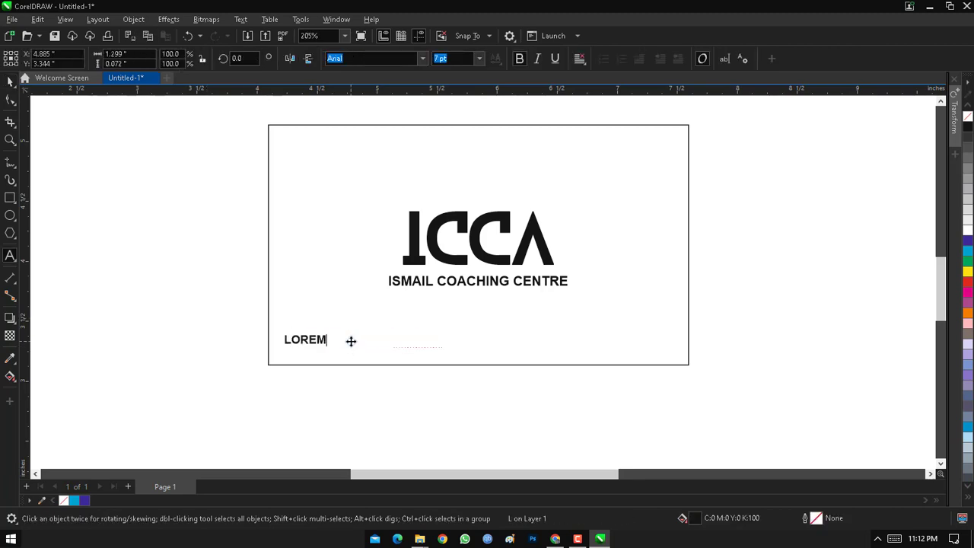
type(" IPSUM")
key("ctrl+space")
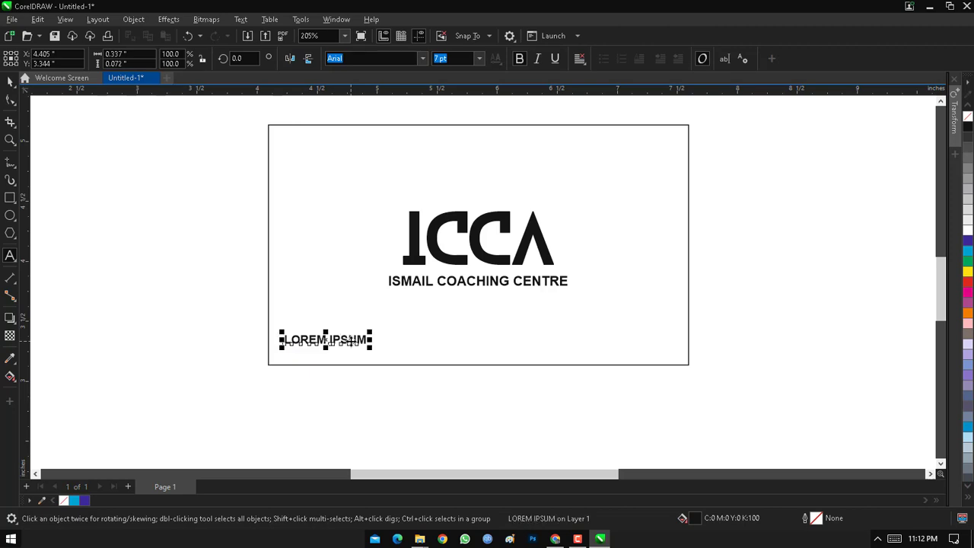
Step: Place a copy of the "LOREM IPSUM" text to its right and select both texts
left_click_drag(335, 341, 454, 346)
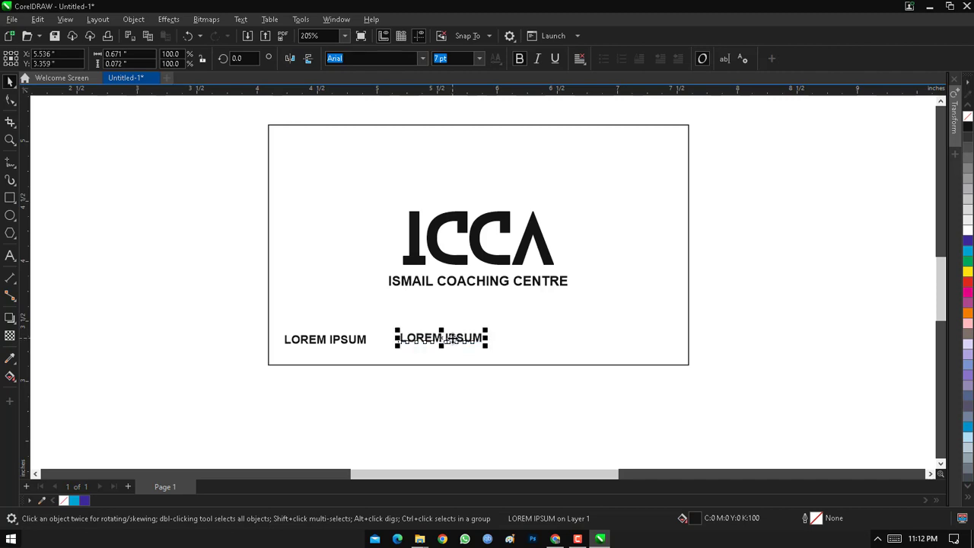
left_click(344, 344, "shift")
key("c")
key("e")
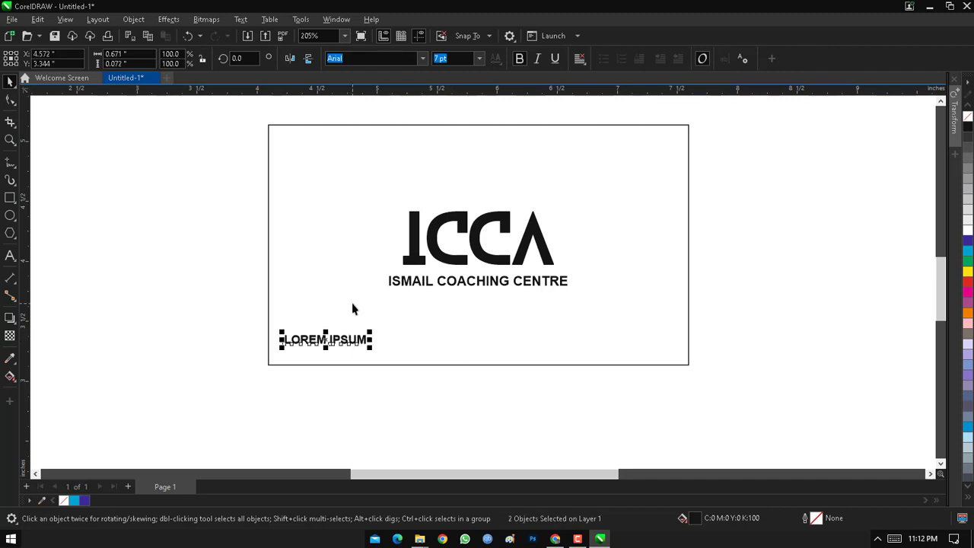
key("ctrl+z")
key("ctrl+z")
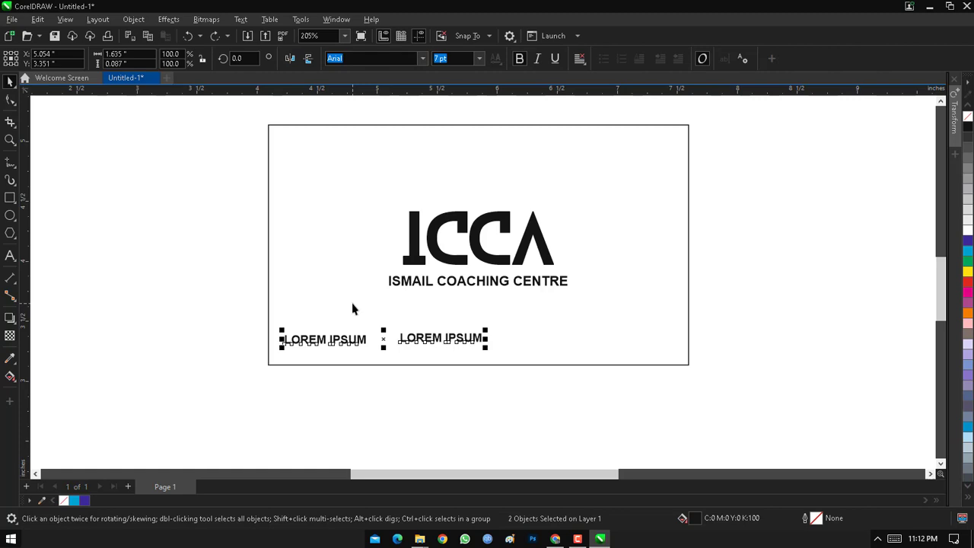
Step: Align the two "LOREM IPSUM" texts on their horizontal center line and place a third copy farther right near the card's lower-right corner
key("e")
key("Escape")
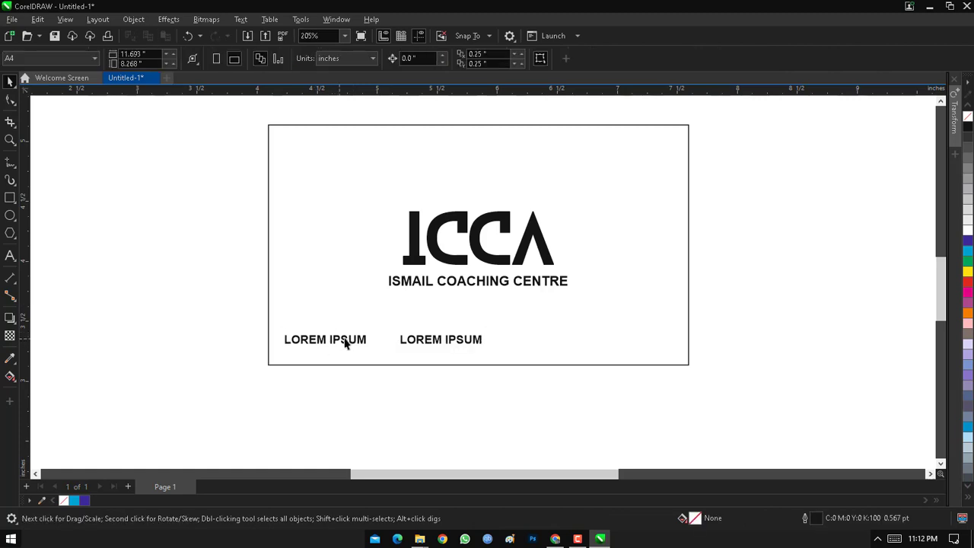
left_click(437, 340)
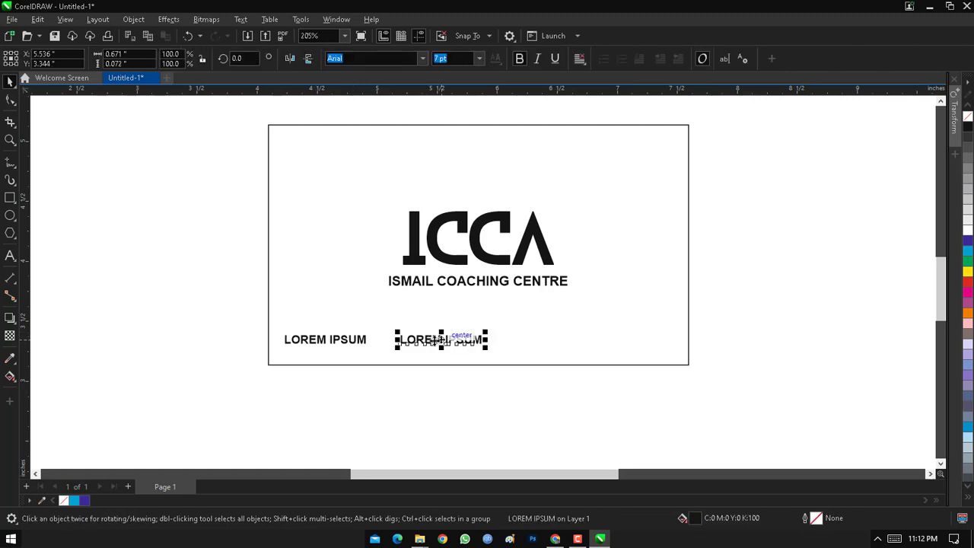
left_click_drag(440, 340, 597, 346)
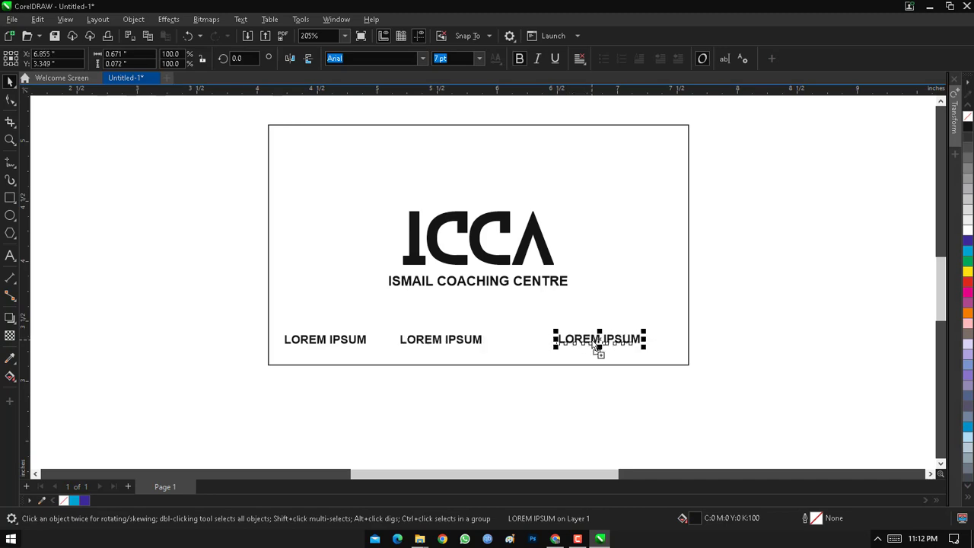
left_click(465, 342, "shift")
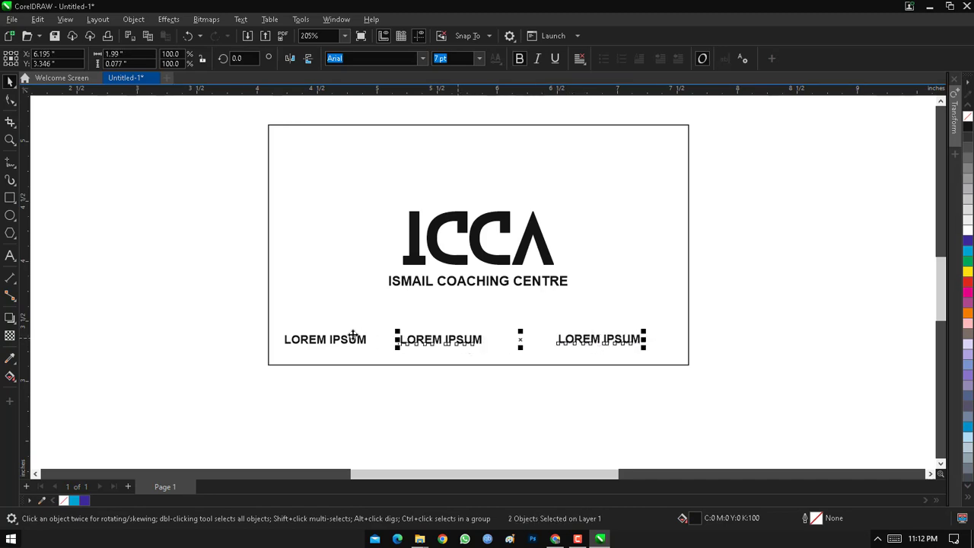
left_click(335, 342, "shift")
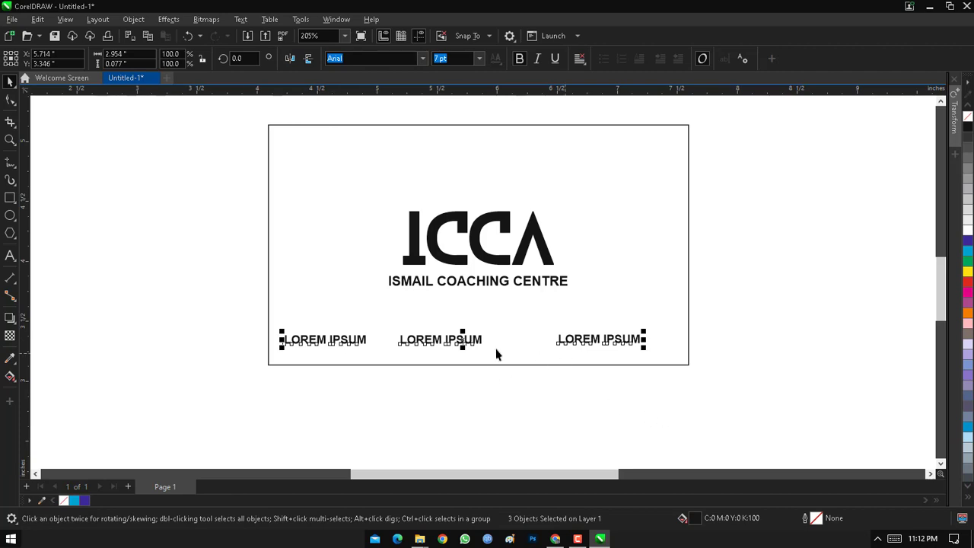
left_click(383, 342)
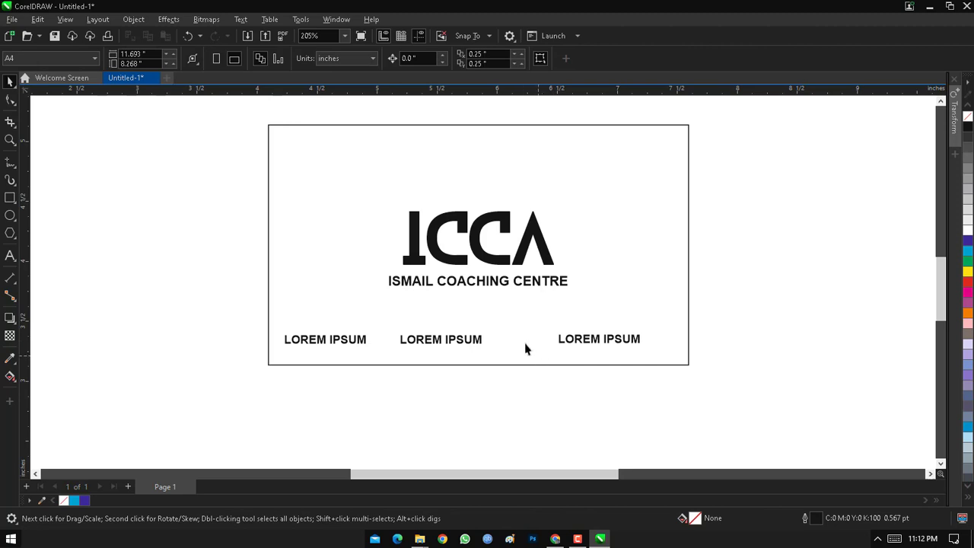
left_click_drag(683, 373, 250, 328)
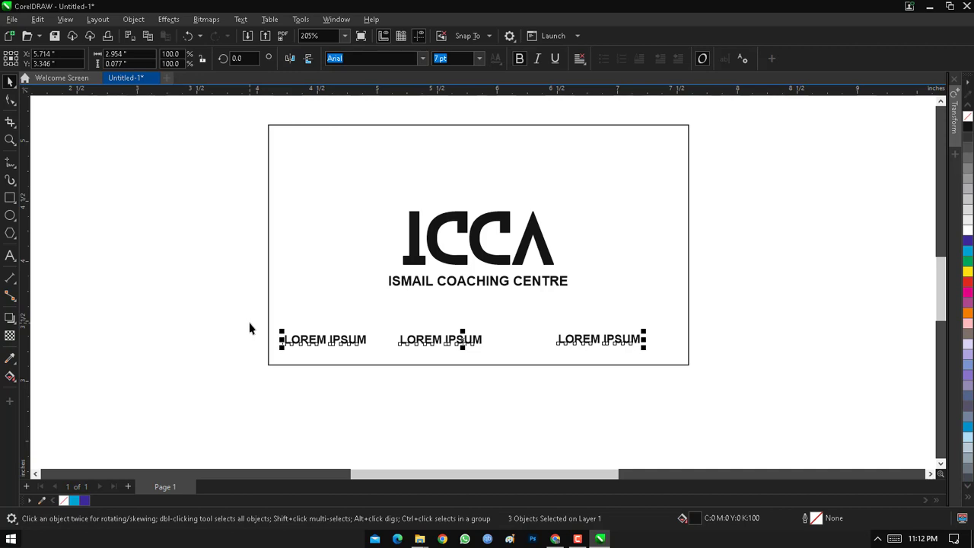
left_click(308, 356)
Step: Place a copy of the leftmost "LOREM IPSUM" text below the card and change its wording to "ctrl + Shift + A"
left_click_drag(310, 341, 314, 391)
double_click(326, 383)
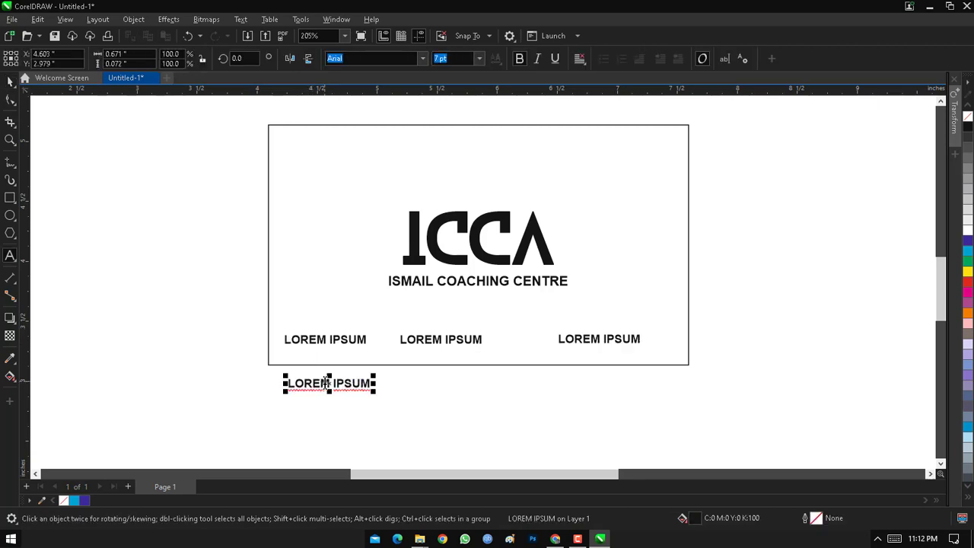
key("ctrl+a")
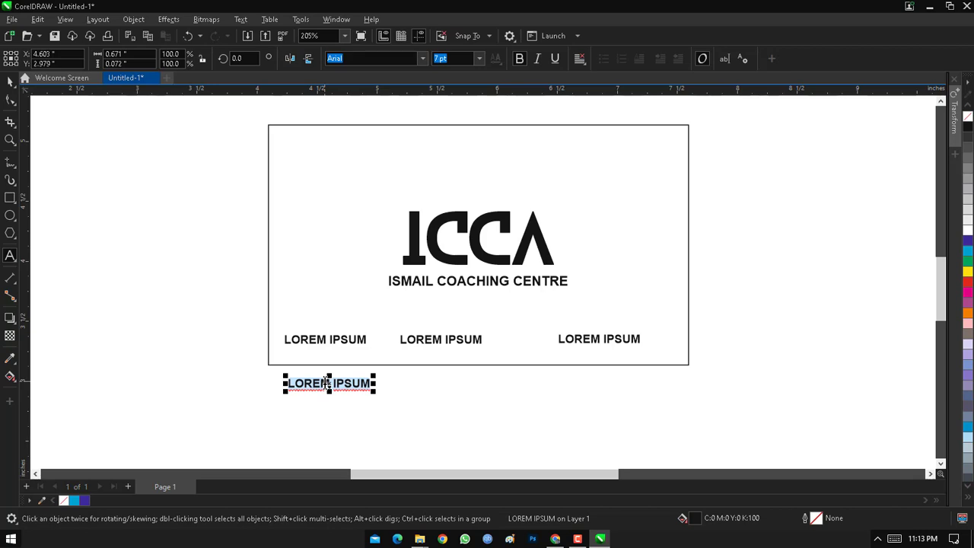
key("BackSpace")
type("ctrl")
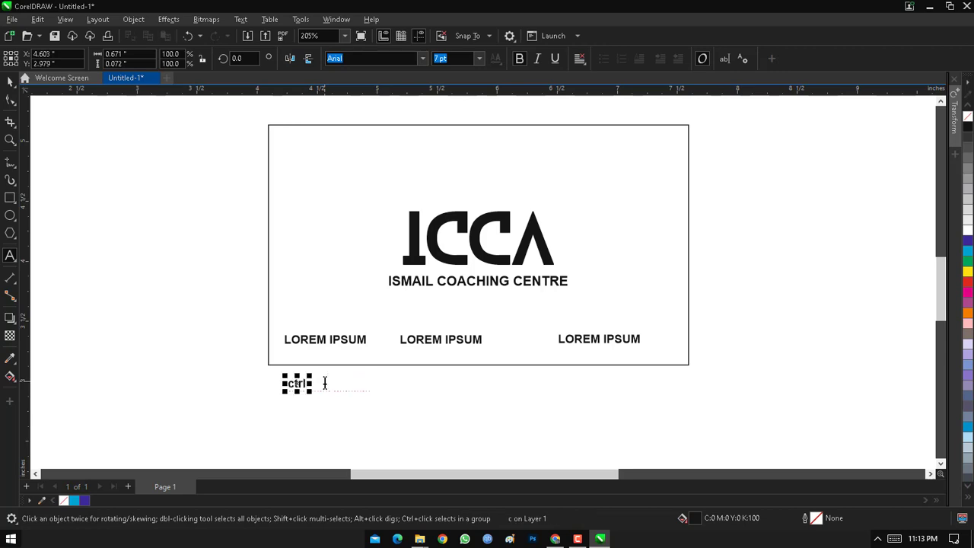
type(" +")
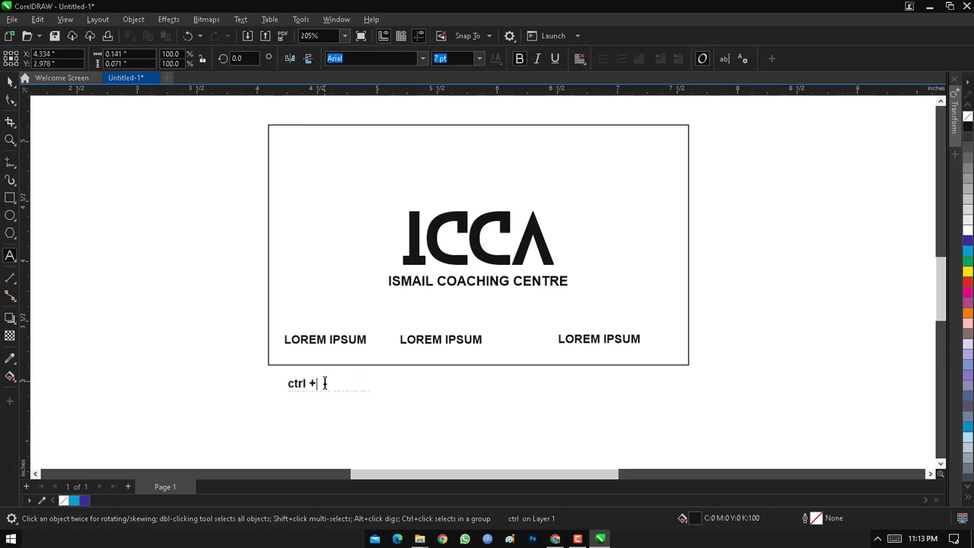
type(" Shift + A")
key("ctrl+space")
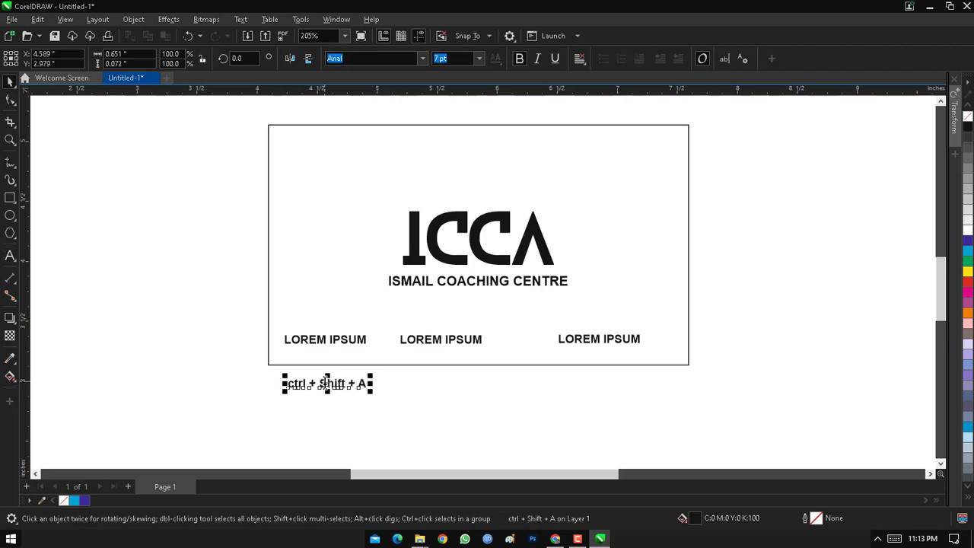
Step: Distribute the three "LOREM IPSUM" texts evenly by their horizontal centers with Align and Distribute, and clear the selection
left_click_drag(226, 322, 694, 374)
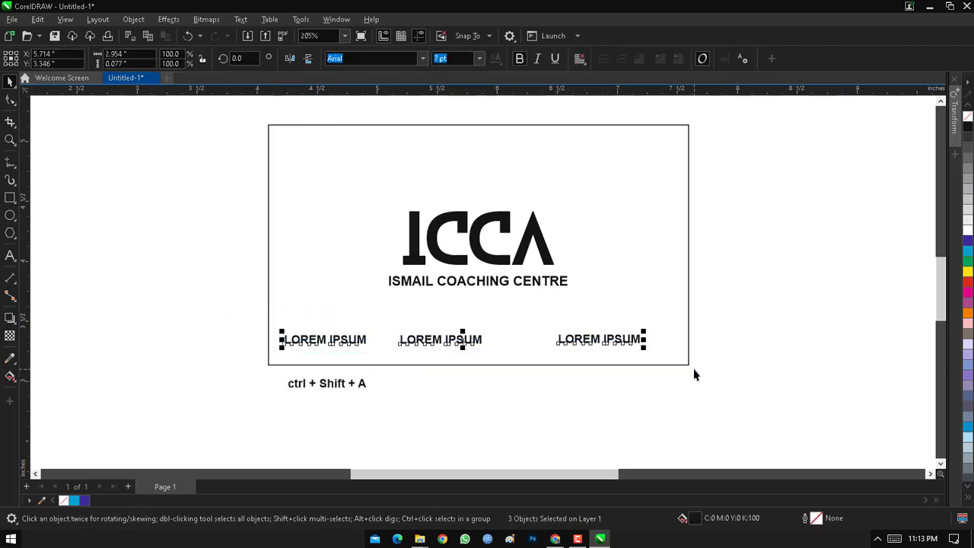
key("ctrl+shift+a")
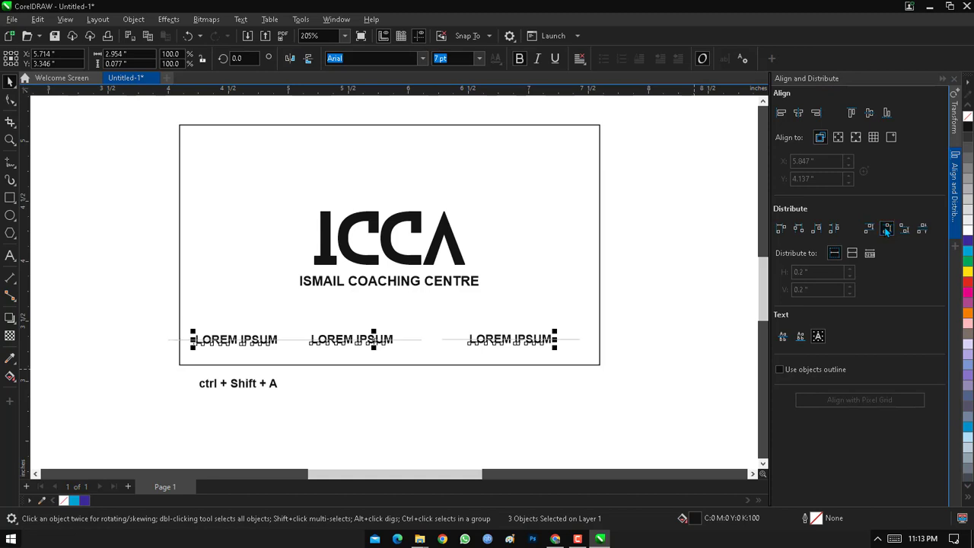
left_click(798, 229)
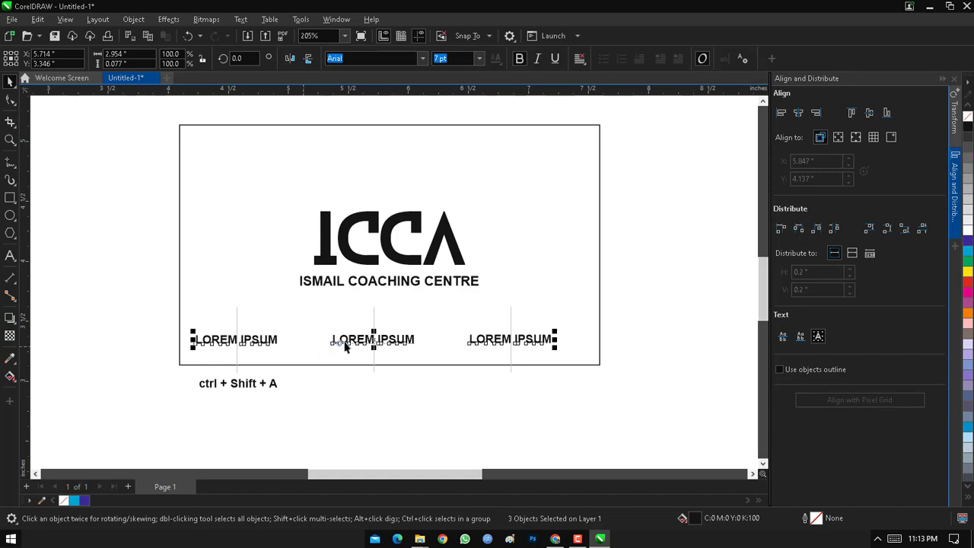
left_click(168, 382)
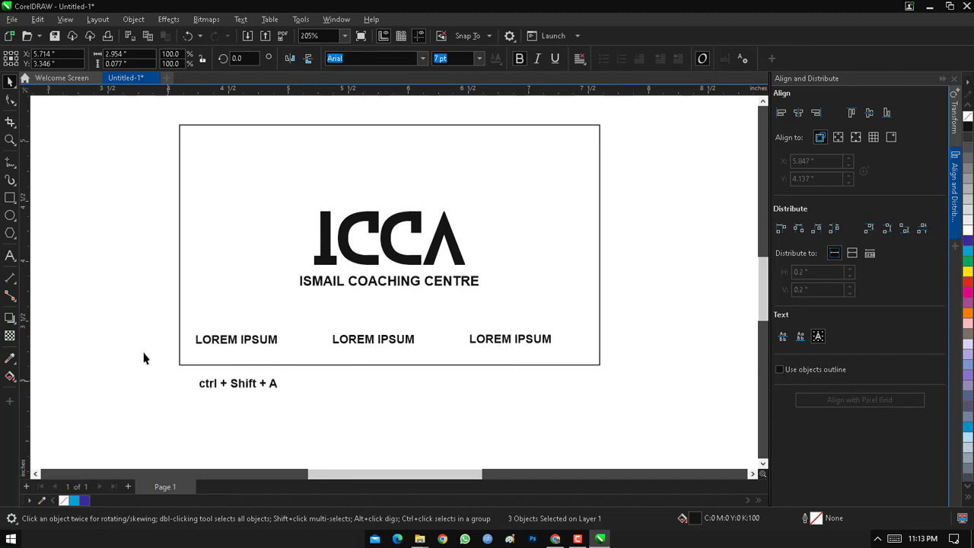
Step: Group the three "LOREM IPSUM" texts and center the group horizontally within the card rectangle
left_click_drag(323, 375, 611, 382)
left_click(563, 239)
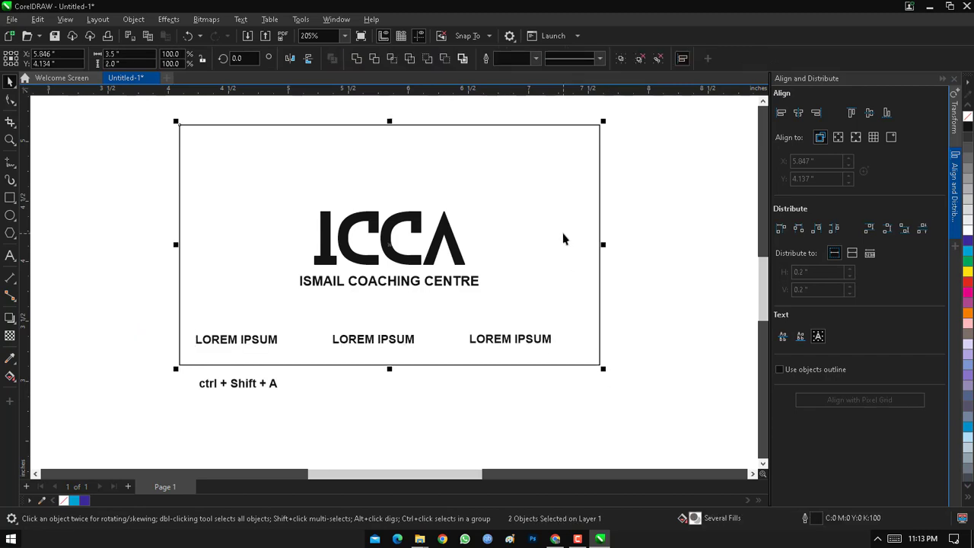
key("c")
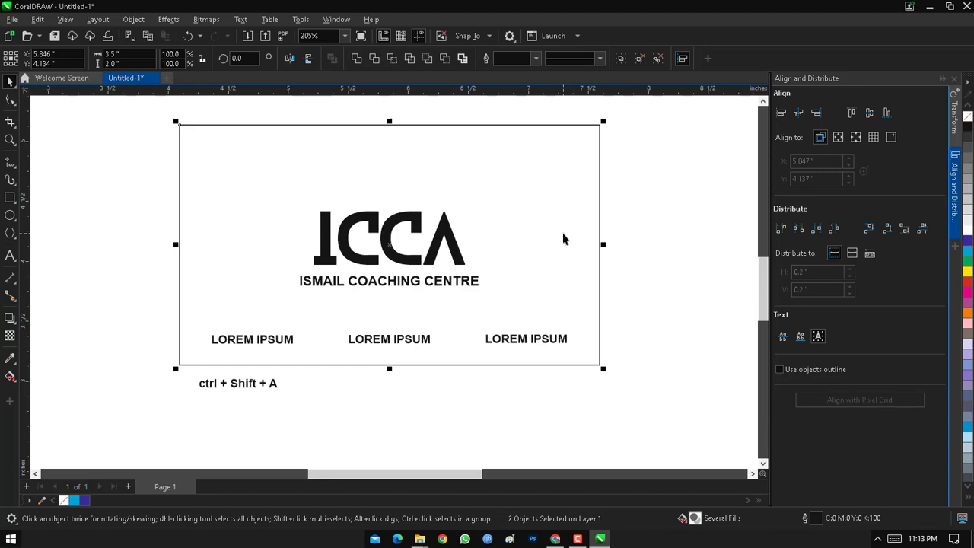
Step: Collapse the Align and Distribute docker and place a copy of the whole card design directly below the original card
left_click(694, 280)
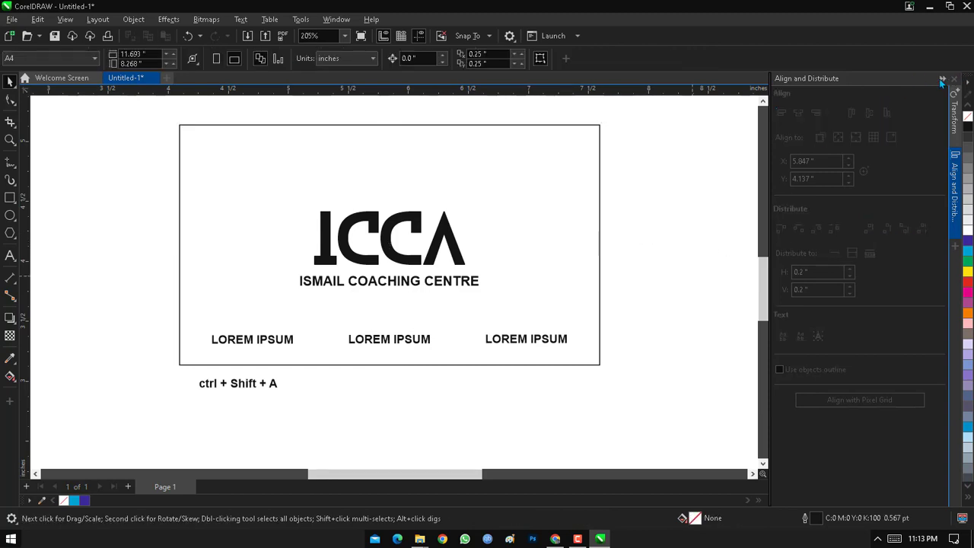
left_click(941, 80)
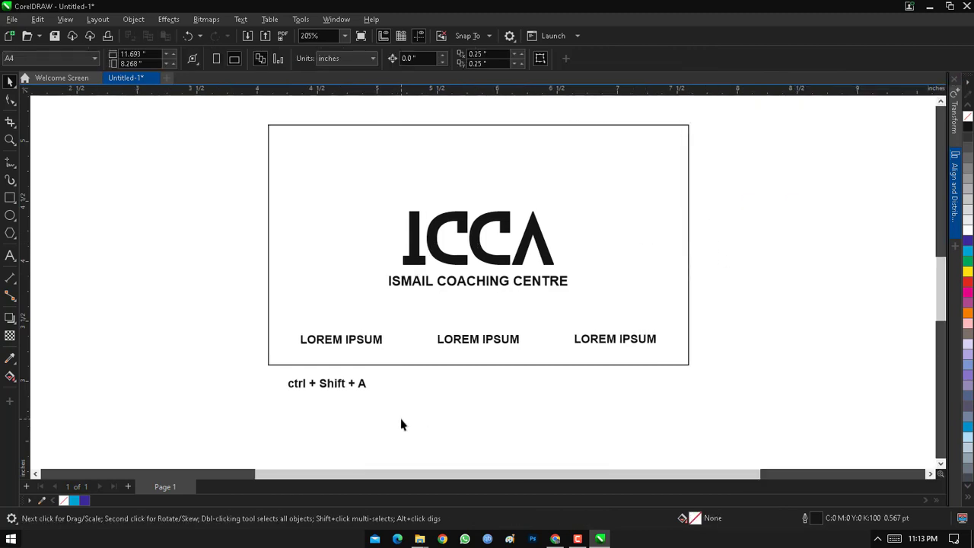
scroll(402, 424, "down", 2)
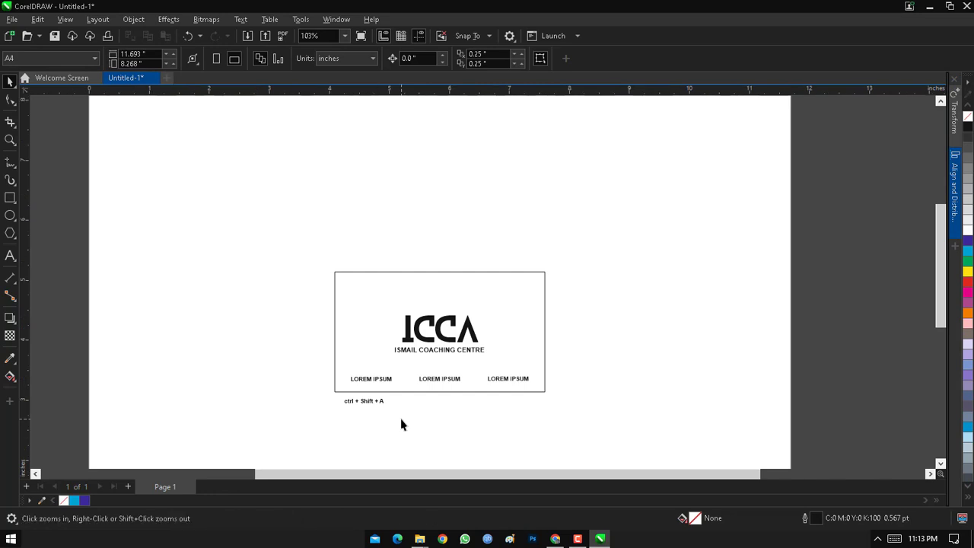
left_click_drag(281, 252, 594, 433)
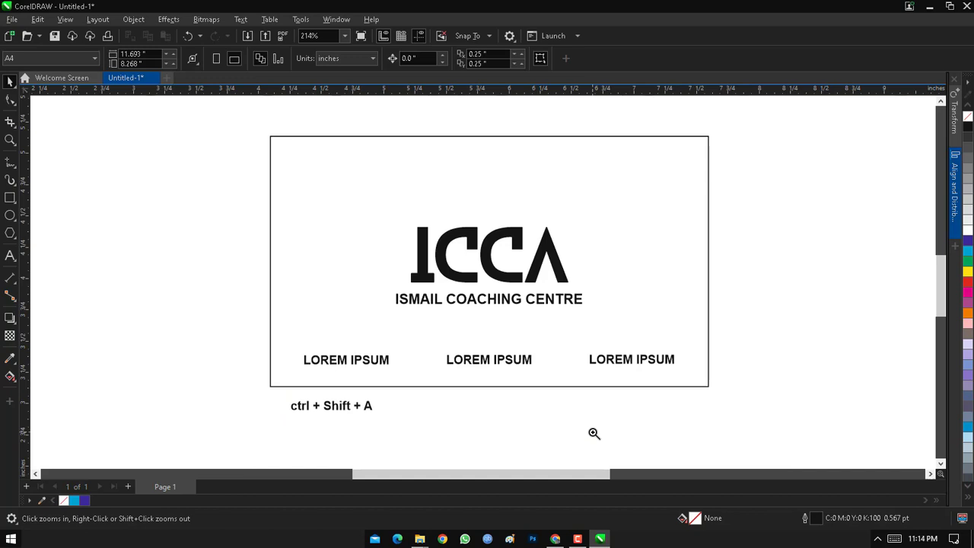
right_click(594, 433)
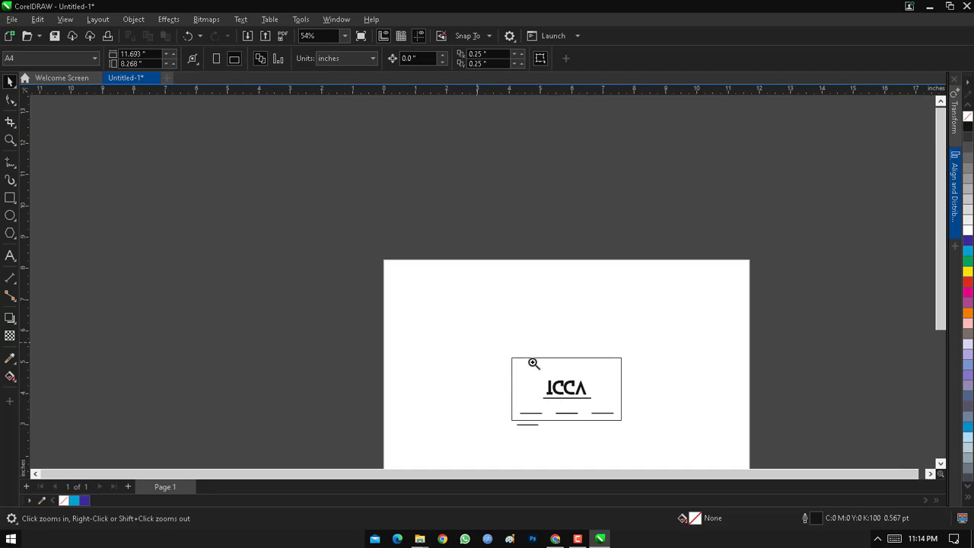
left_click_drag(478, 341, 659, 469)
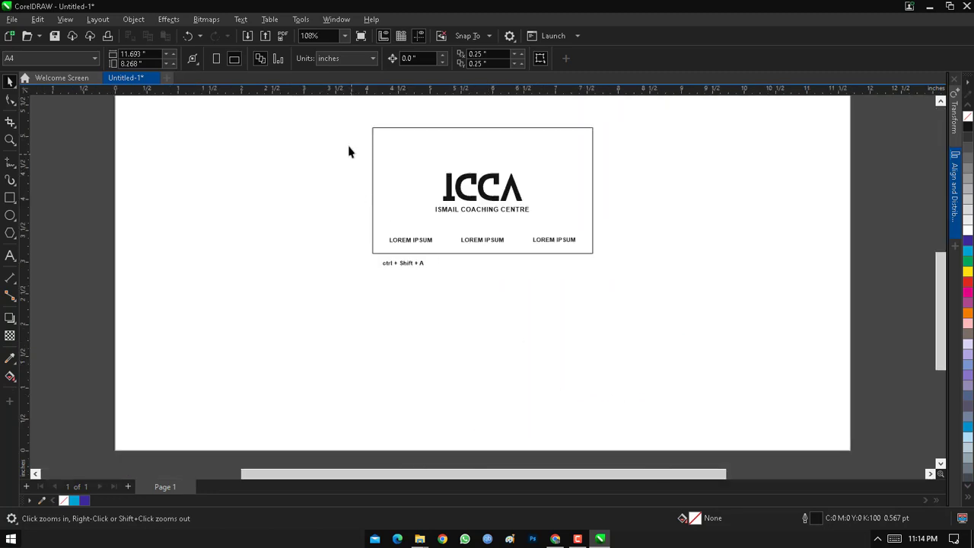
left_click_drag(585, 243, 641, 264)
left_click_drag(482, 207, 479, 354)
key("z")
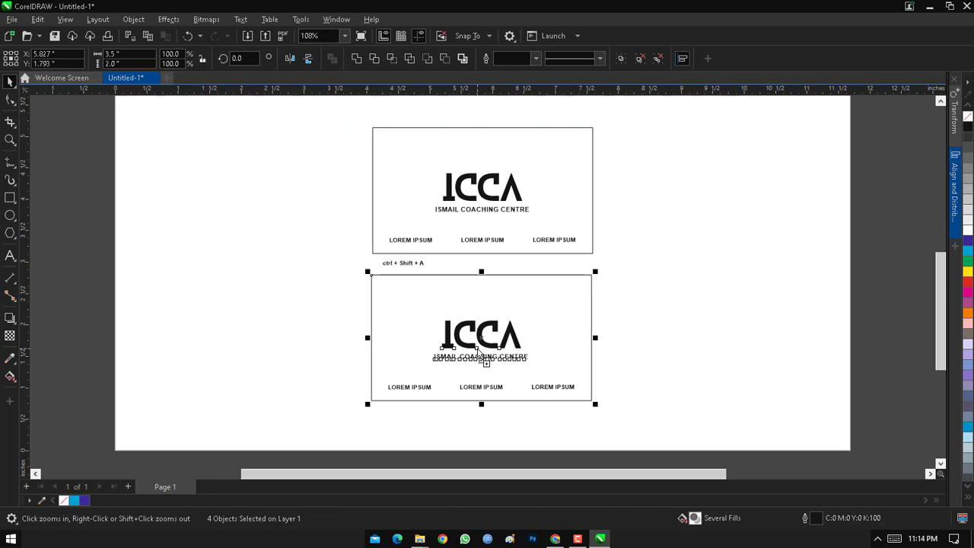
left_click_drag(491, 319, 506, 335)
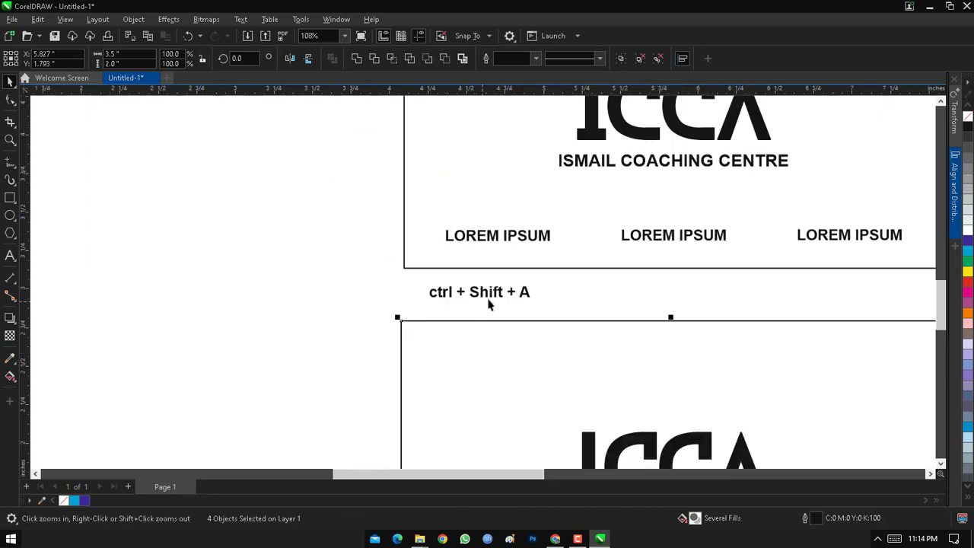
left_click_drag(486, 294, 288, 131)
right_click(289, 131)
left_click(195, 252)
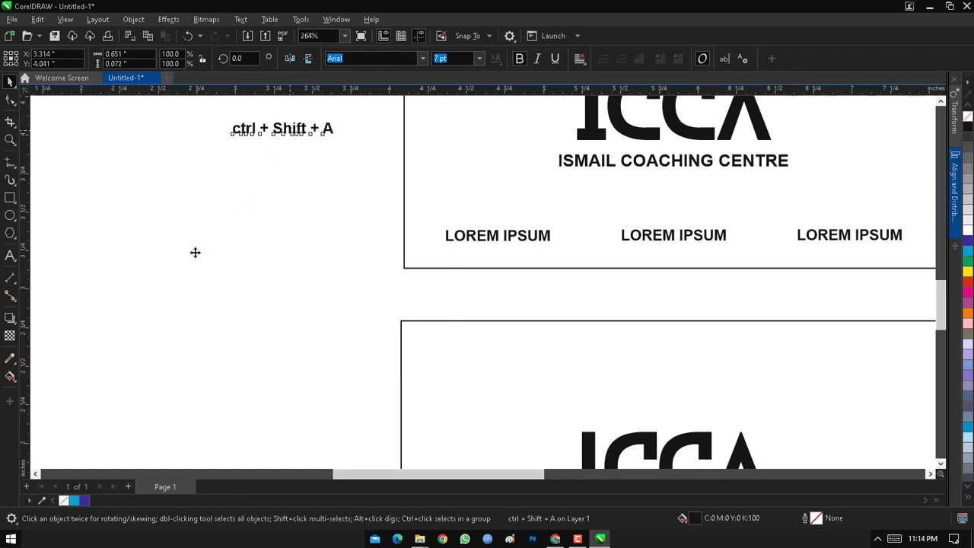
key("ctrl+z")
Step: Place a copy of the "ctrl + Shift + A" text left of the upper card and change its wording to "Front"
left_click_drag(448, 294, 307, 135)
double_click(306, 135)
key("ctrl+a")
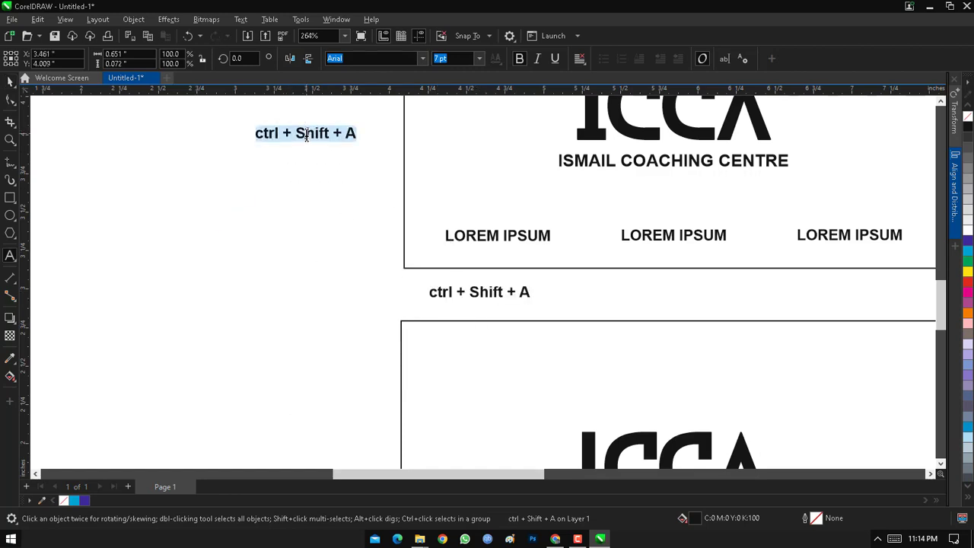
type("Front")
key("ctrl+space")
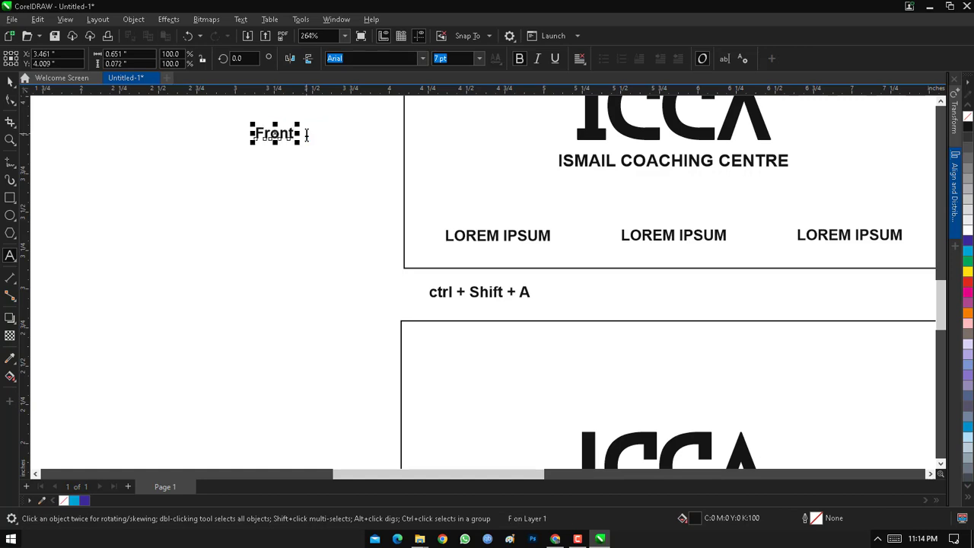
Step: Place a copy of the "Front" label left of the lower card and change its wording to "Back"
scroll(306, 134, "down", 2)
left_click_drag(252, 125, 441, 274)
left_click_drag(330, 120, 372, 438)
right_click(372, 437)
double_click(370, 436)
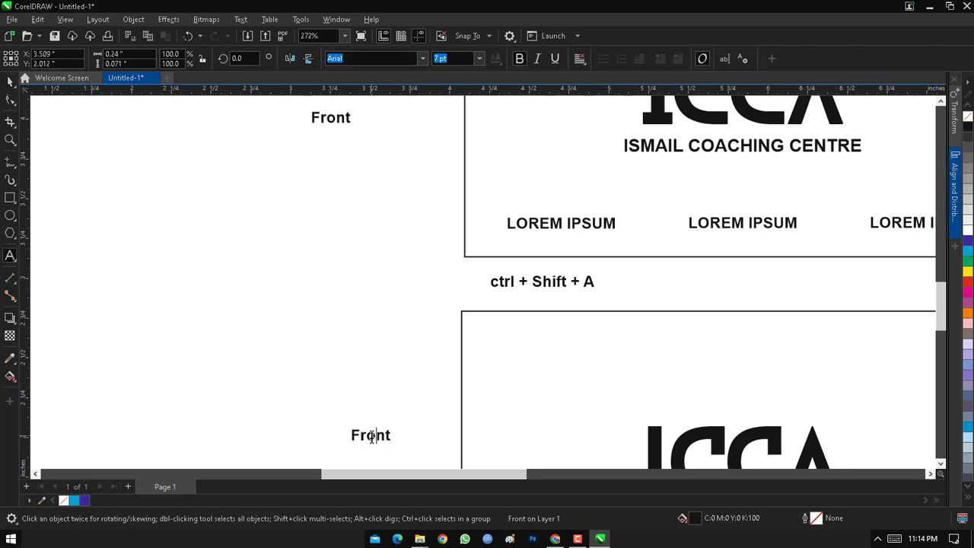
key("ctrl+a")
type("Back")
key("ctrl+space")
Step: Align the "Front" and "Back" labels by their horizontal centers and clear the selection
key("F4")
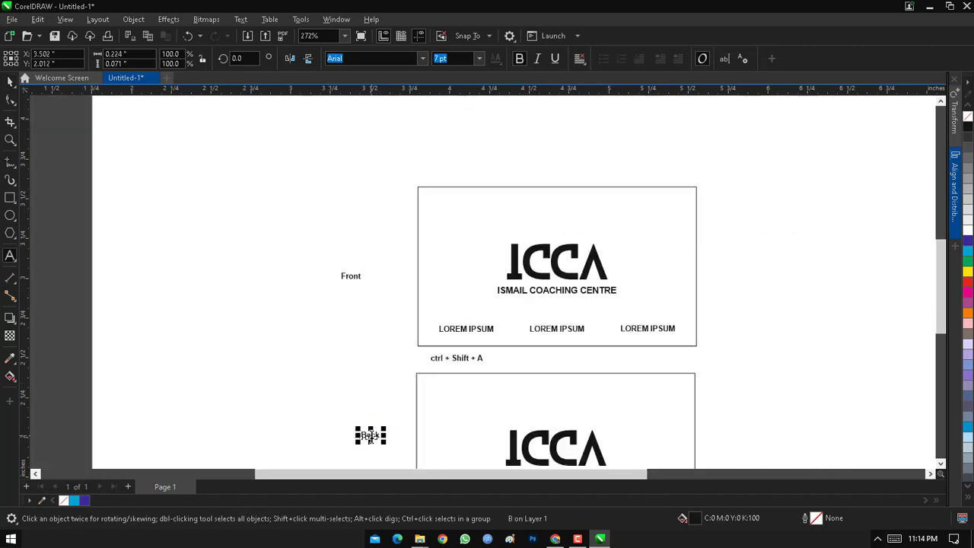
left_click_drag(243, 183, 364, 395)
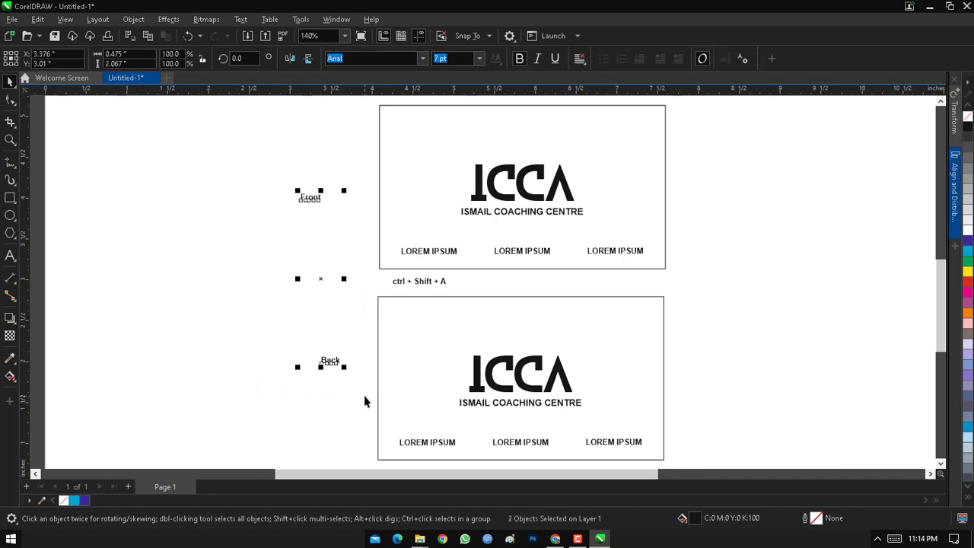
left_click(228, 270)
Step: Delete the "LOREM IPSUM" group from the front card and move the "ctrl + Shift + A" text to the page's far left
left_click(429, 257)
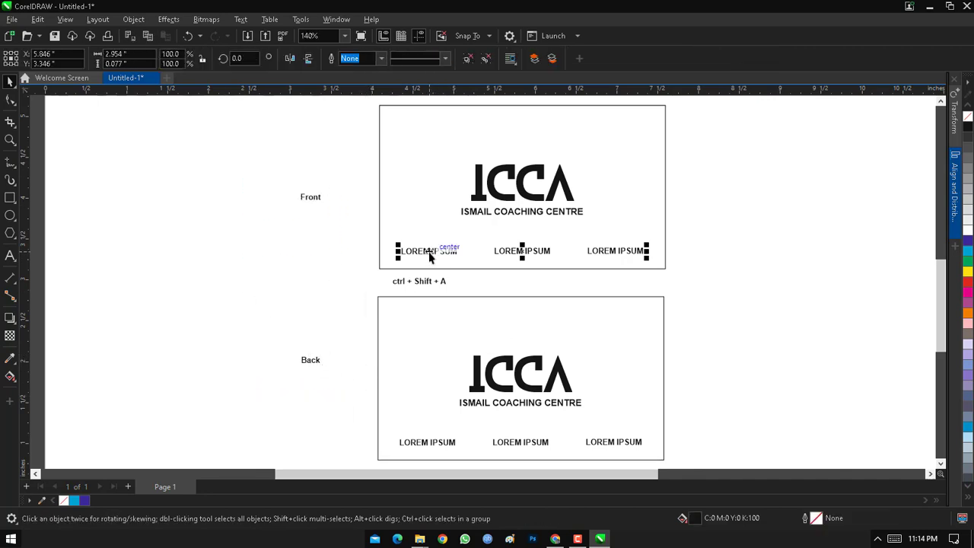
left_click(429, 255)
key("Delete")
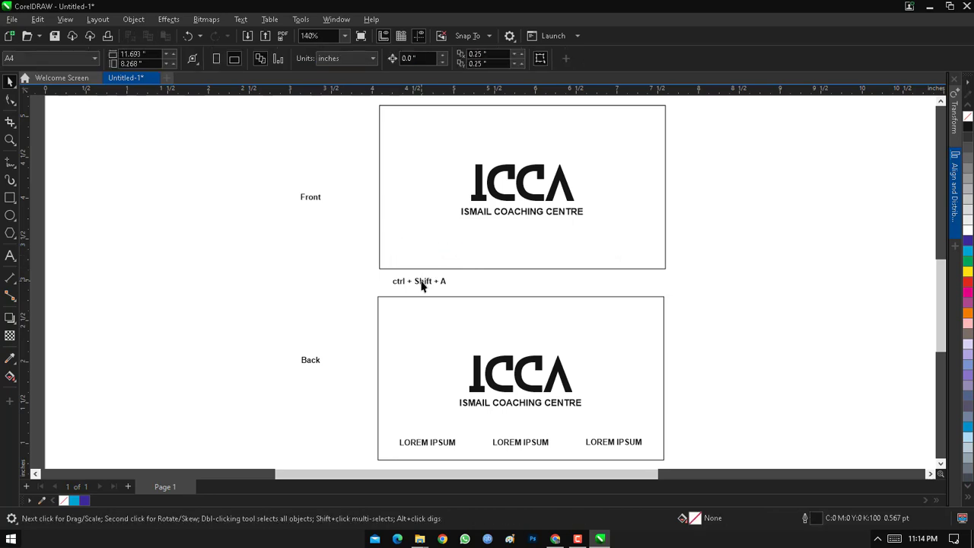
left_click_drag(421, 283, 118, 251)
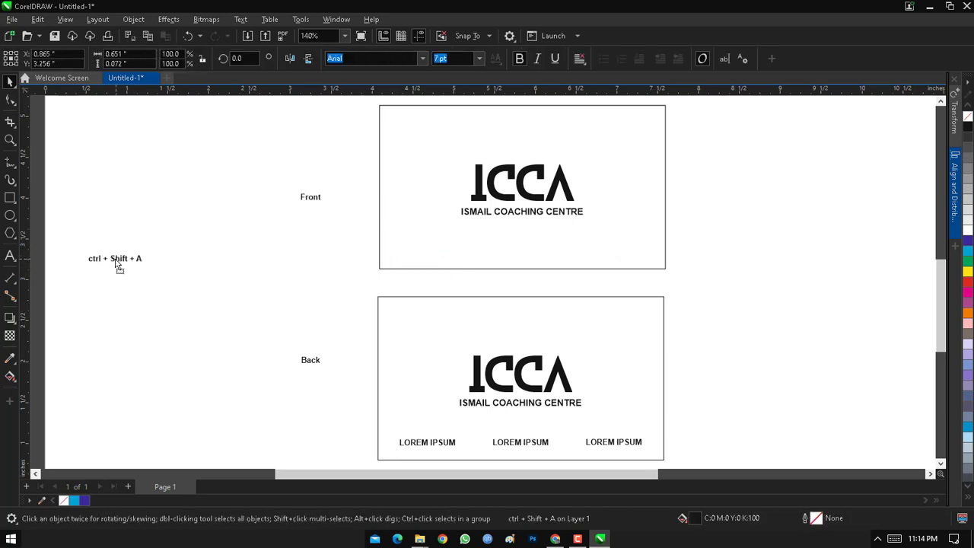
Step: Shrink the back card's "ICCA" title to 20 pt and move it to the card's upper-left corner
scroll(251, 306, "down", 2)
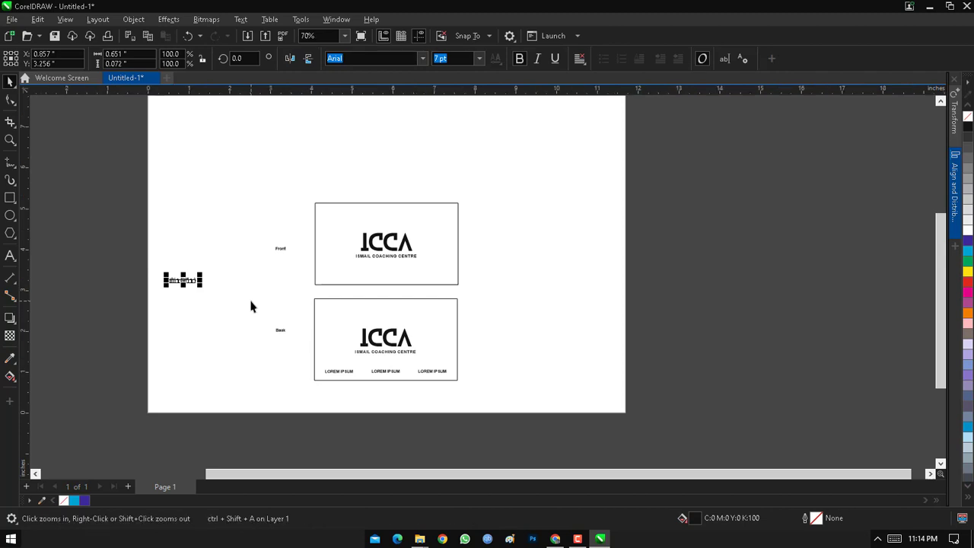
left_click_drag(247, 204, 502, 400)
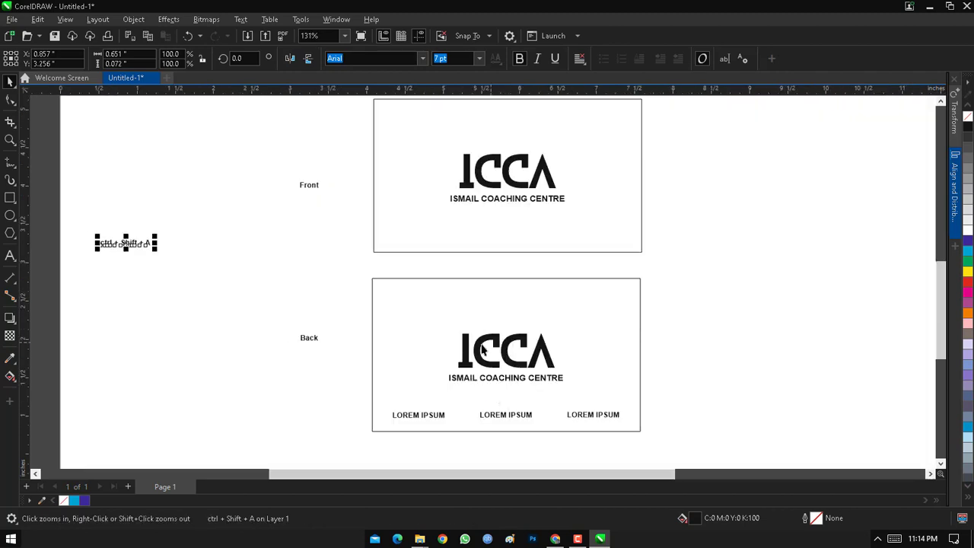
left_click(481, 349)
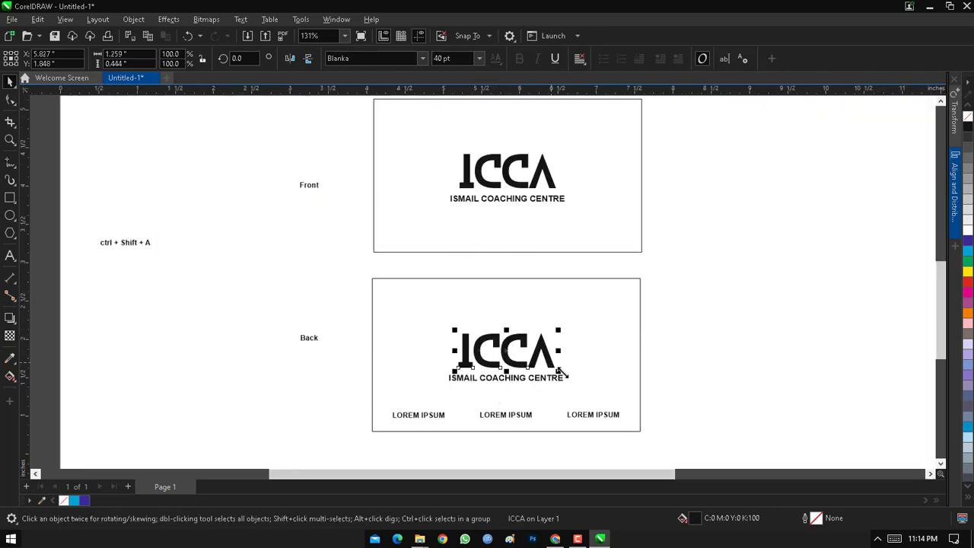
left_click_drag(560, 371, 415, 317)
Step: Change the wording of the back card's "ICCA" title to "Lorem Ipsum"
double_click(415, 316)
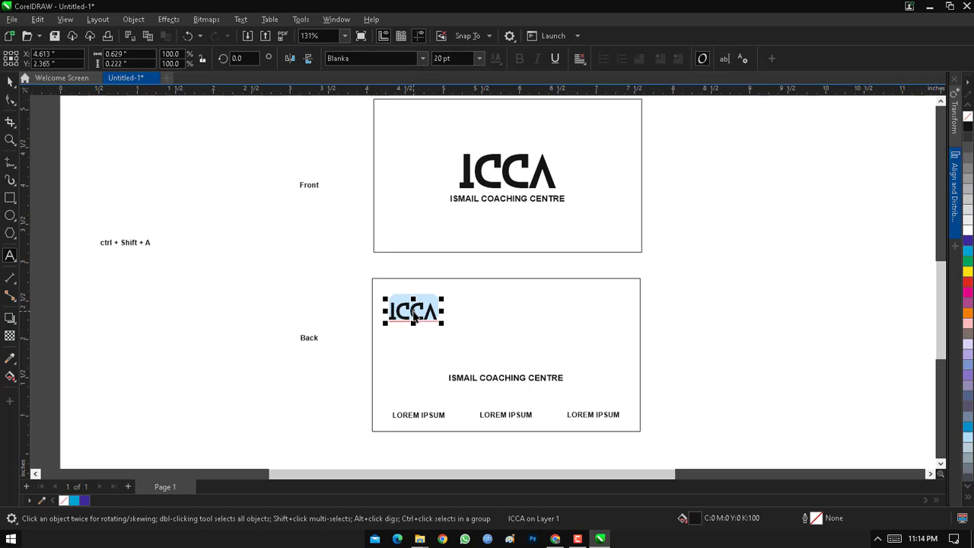
type("L")
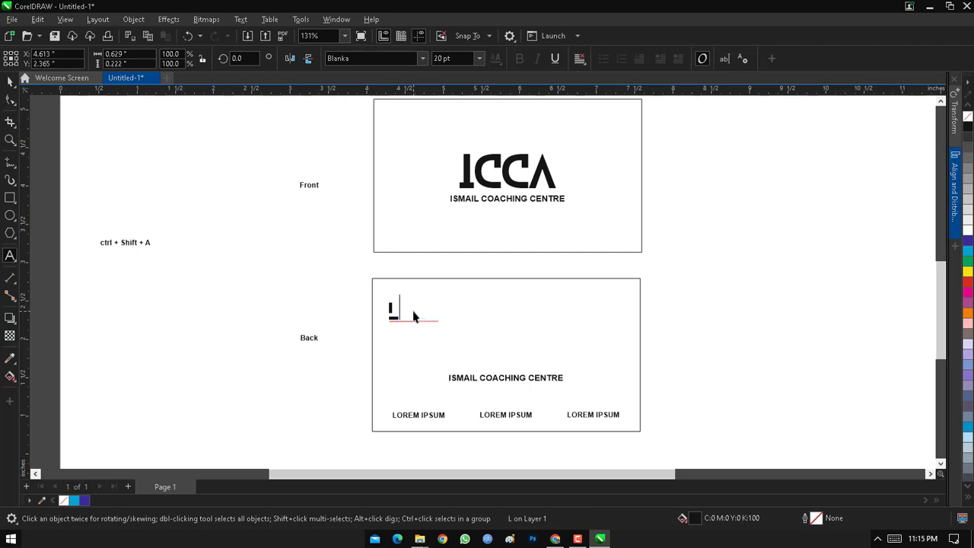
type("OREM IOSUM")
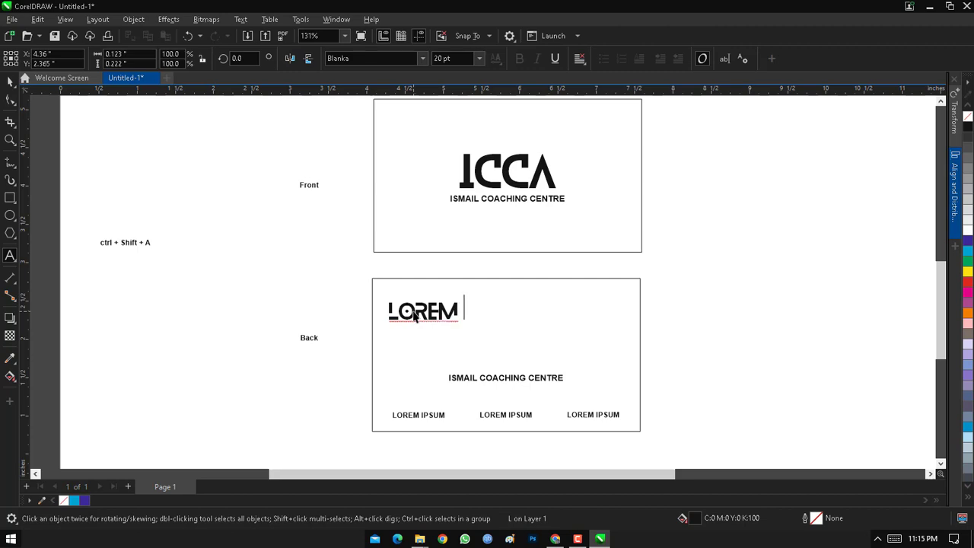
key("BackSpace")
key("BackSpace")
key("BackSpace")
key("BackSpace")
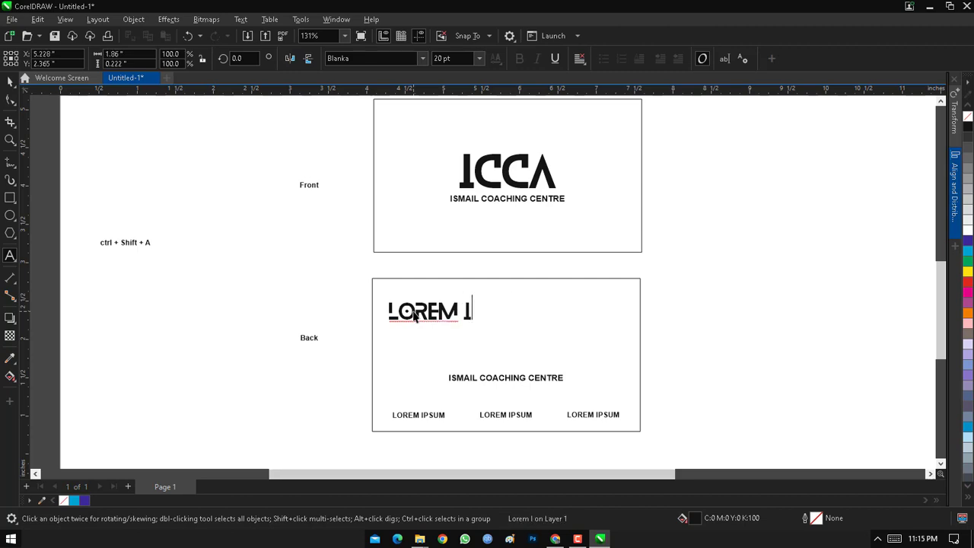
type("P")
key("BackSpace")
type("PSUM")
key("ctrl+space")
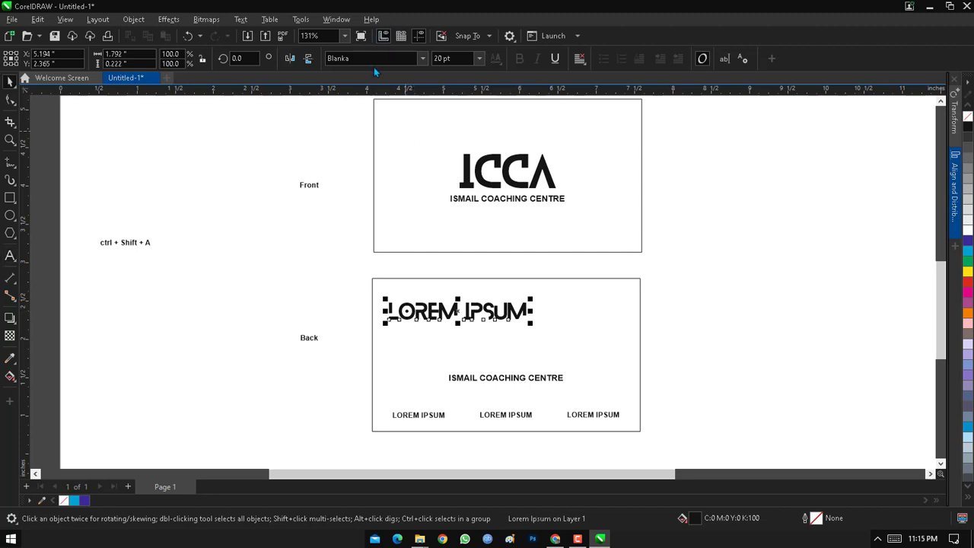
Step: Set the font of the back card's "Lorem Ipsum" title to Times New Roman
left_click(364, 58)
type("Ti")
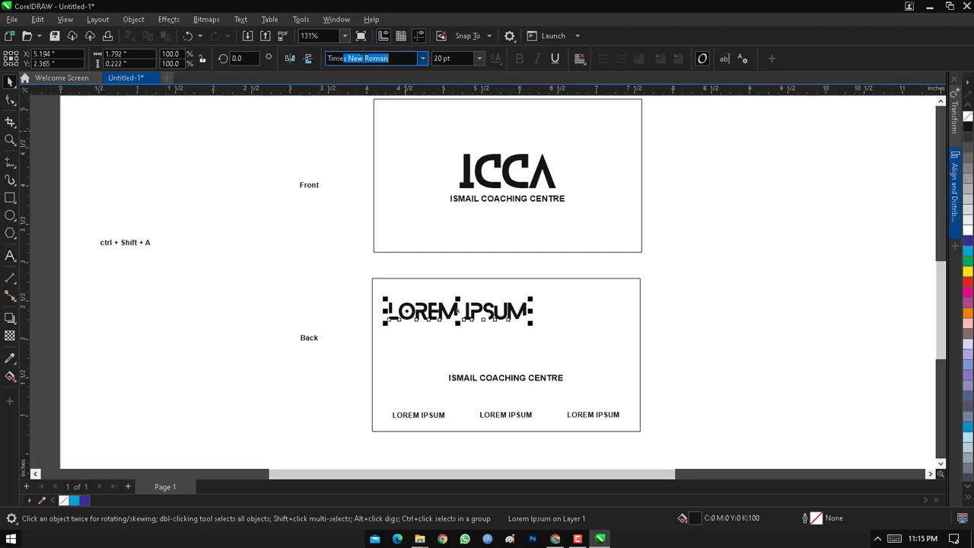
type("mes")
key("Return")
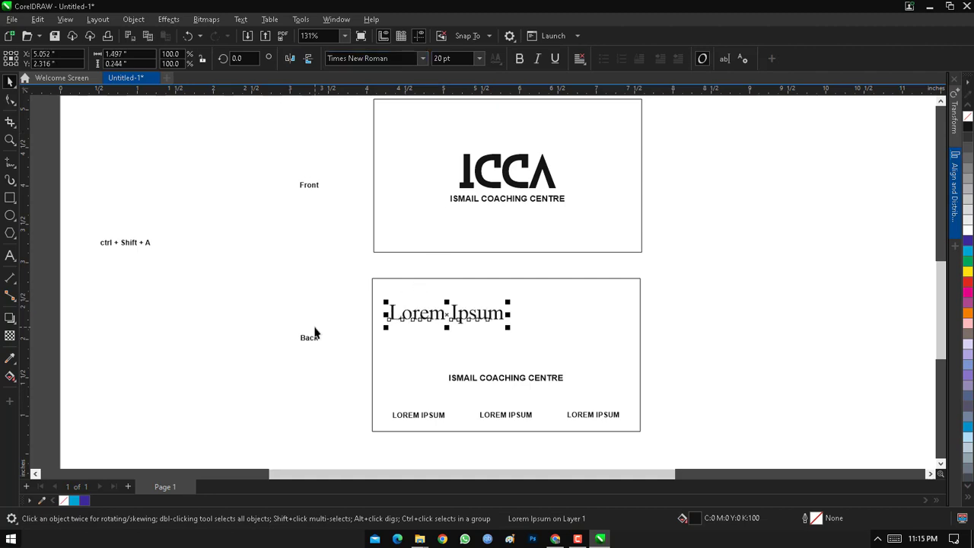
Step: Move the "Lorem Ipsum" title just above the back card's subtitle and center it horizontally within the card rectangle
left_click_drag(287, 280, 690, 445)
key("space")
left_click_drag(395, 185, 522, 266)
left_click(492, 213, "shift")
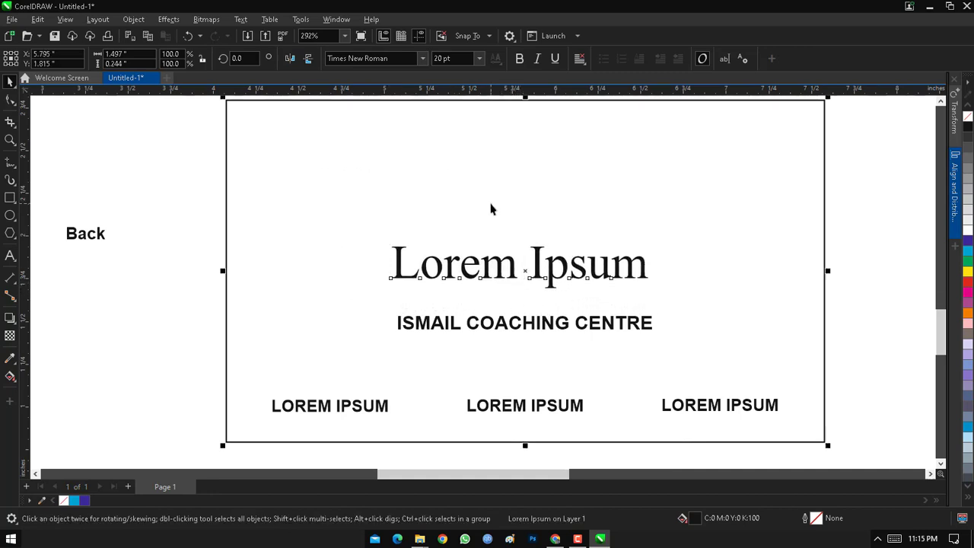
key("c")
left_click(491, 216)
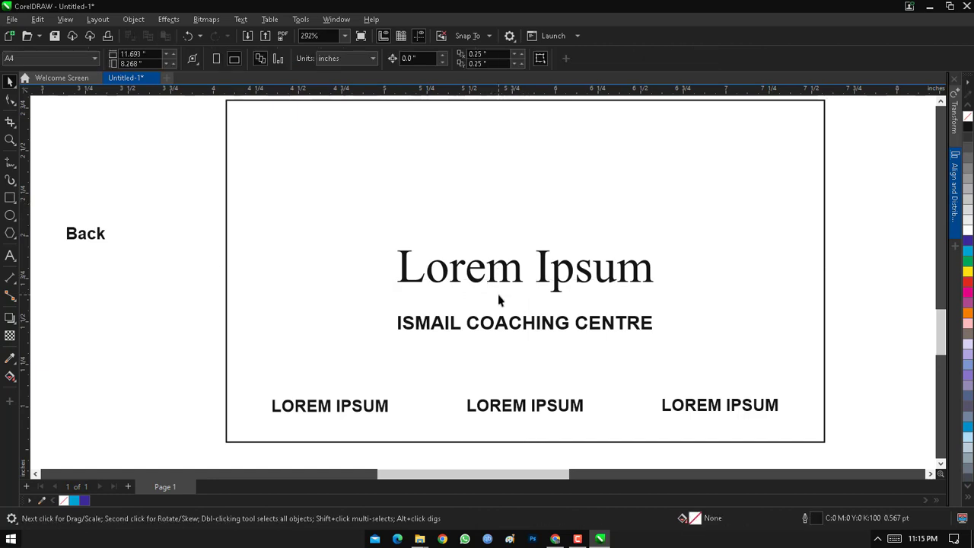
Step: Copy the wording of the back card's subtitle and replace it with "C.E.O"
double_click(523, 324)
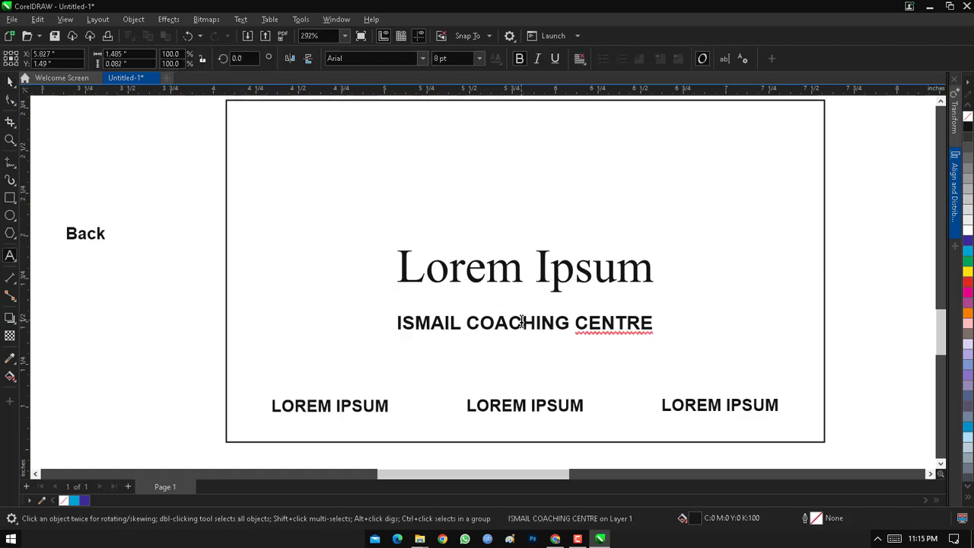
key("ctrl+a")
key("ctrl+c")
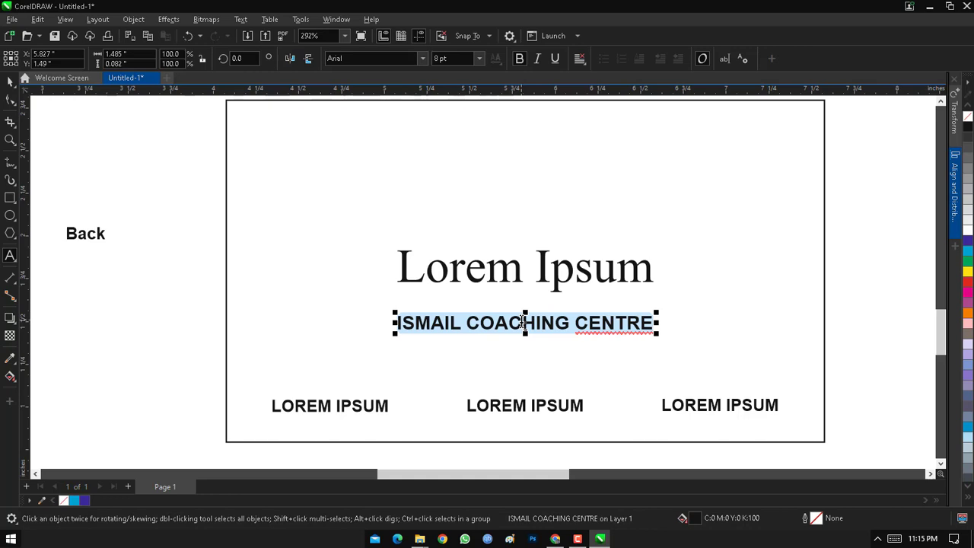
type("C")
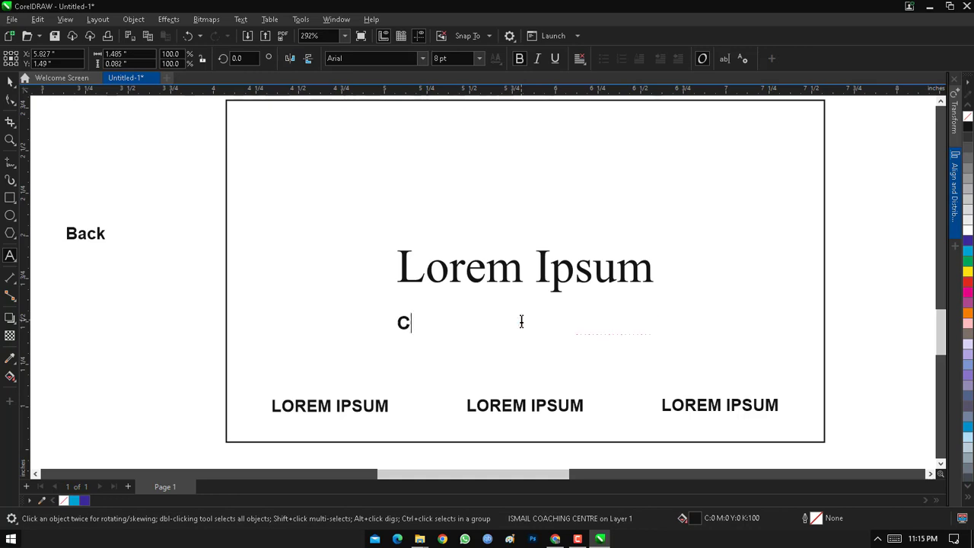
type(".E.O")
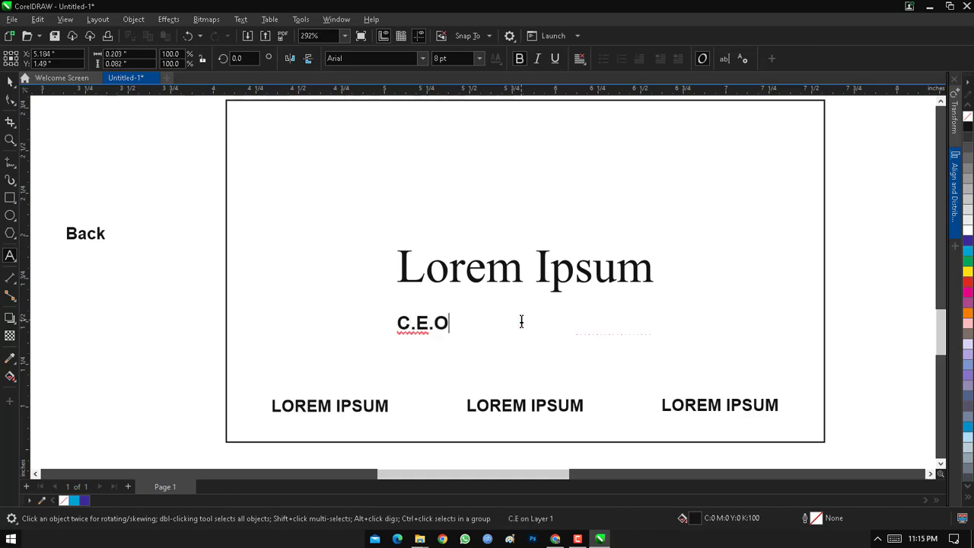
key("ctrl+space")
Step: Align the "C.E.O" text to the right edge of the back card's rectangle and clear the selection
left_click(559, 278, "shift")
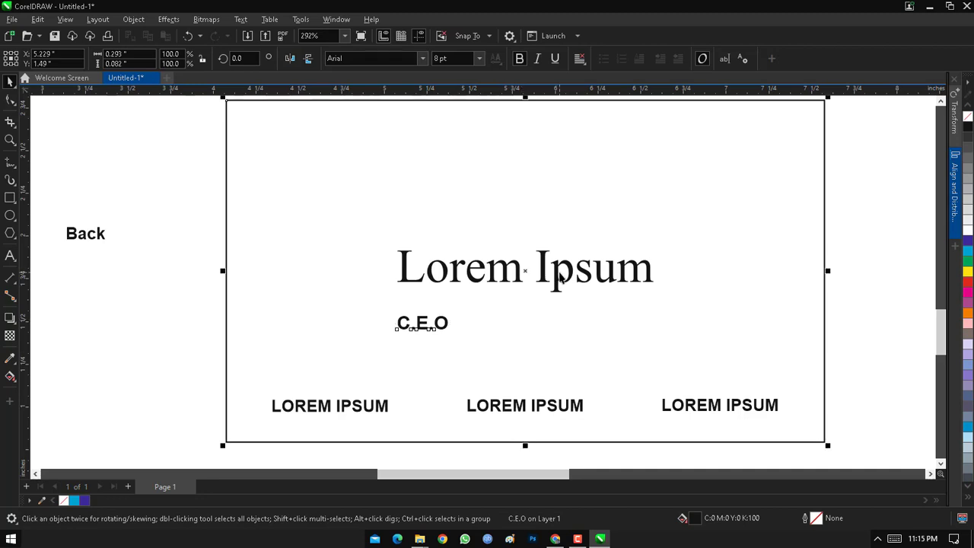
key("r")
key("Escape")
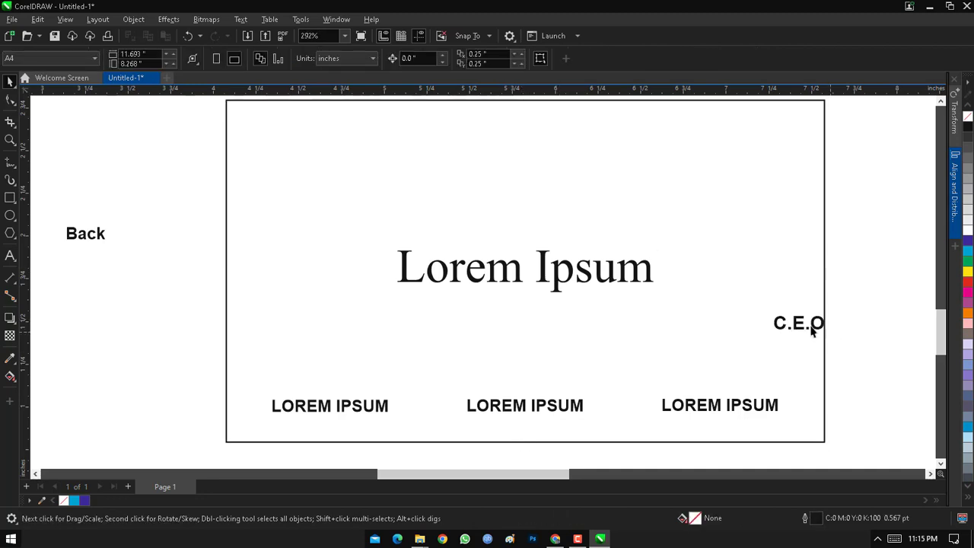
Step: Align the back card's "C.E.O" text to the right edge of the "Lorem Ipsum" title and clear the selection
left_click(704, 310)
left_click_drag(856, 304, 717, 357)
left_click(612, 276, "shift")
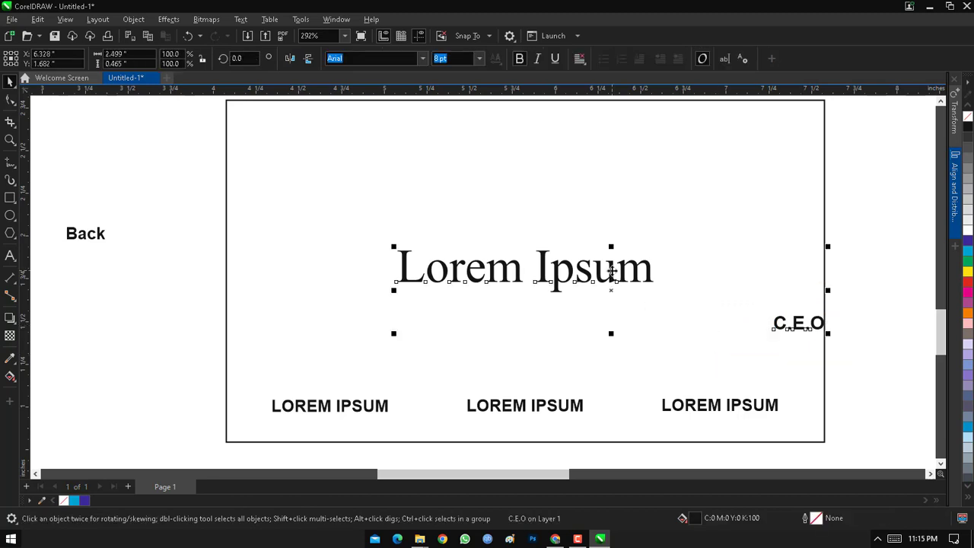
key("r")
key("Escape")
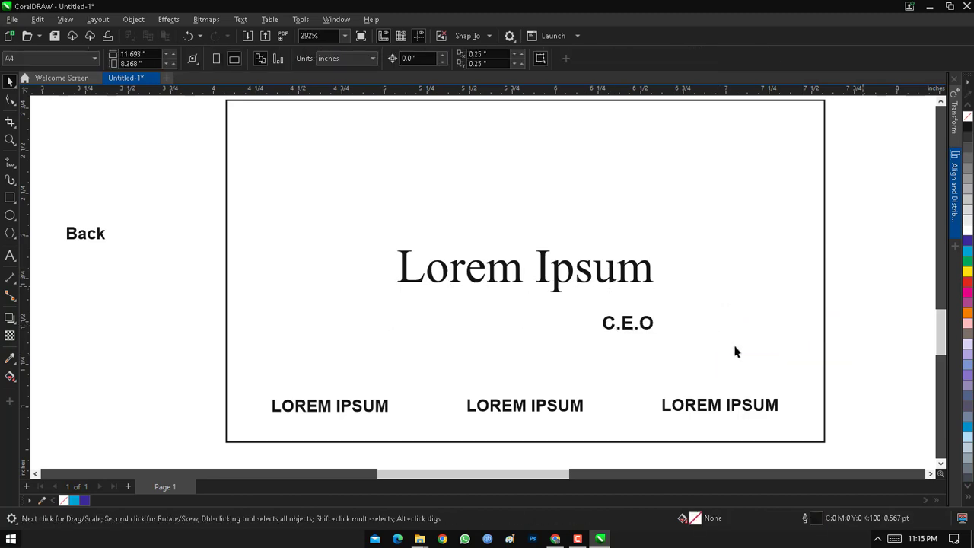
Step: Move the "C.E.O" text up closer beneath the "Lorem Ipsum" title and align their right edges again
left_click_drag(799, 288, 521, 358)
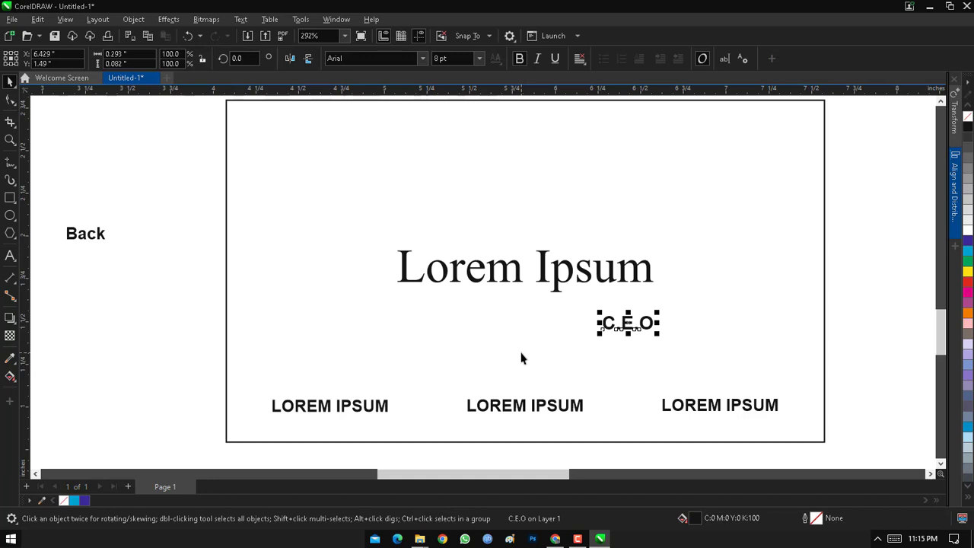
key("z")
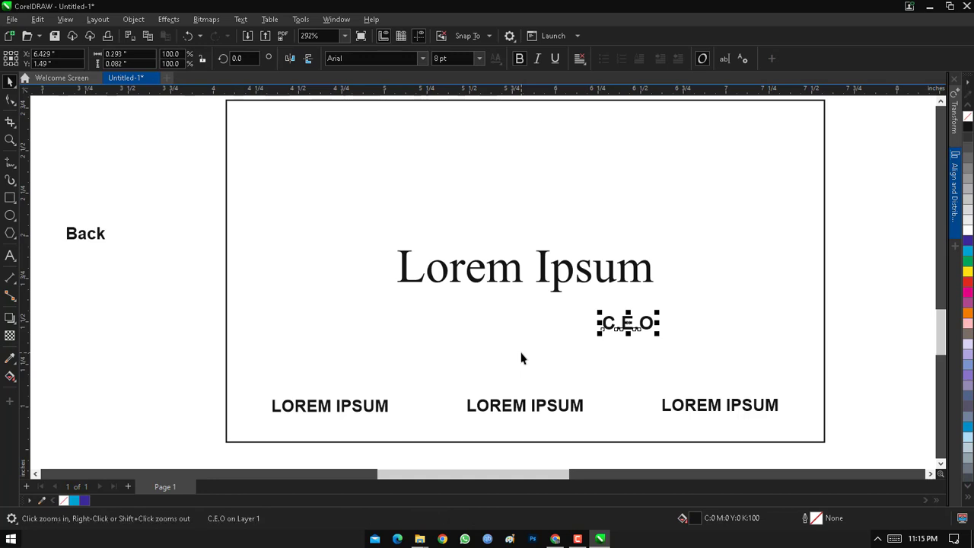
left_click(541, 288)
left_click_drag(770, 362, 775, 313)
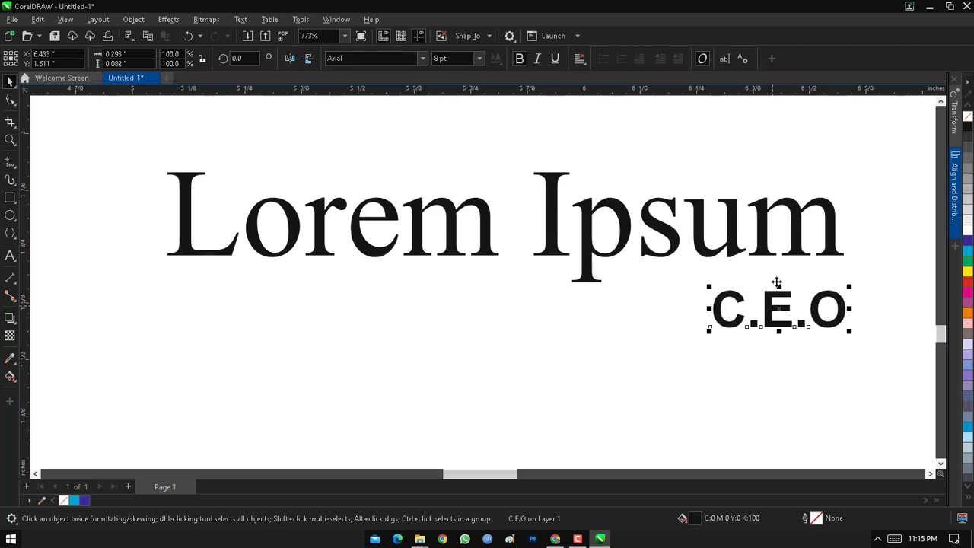
left_click(765, 221, "shift")
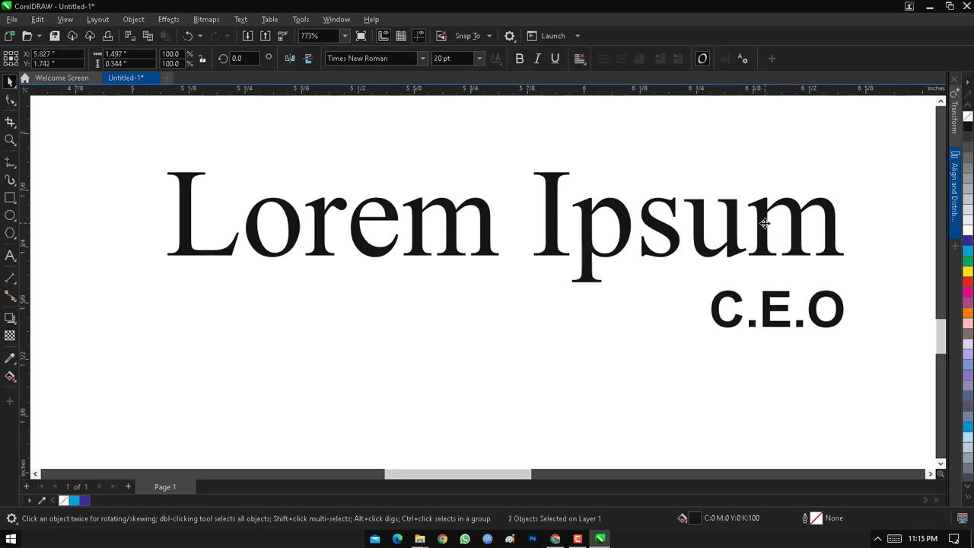
Step: Try to draw a line beneath the "Lorem Ipsum" title with the Freehand tool, undoing each attempt
scroll(764, 224, "down", 4)
left_click_drag(595, 203, 896, 351)
left_click(10, 162)
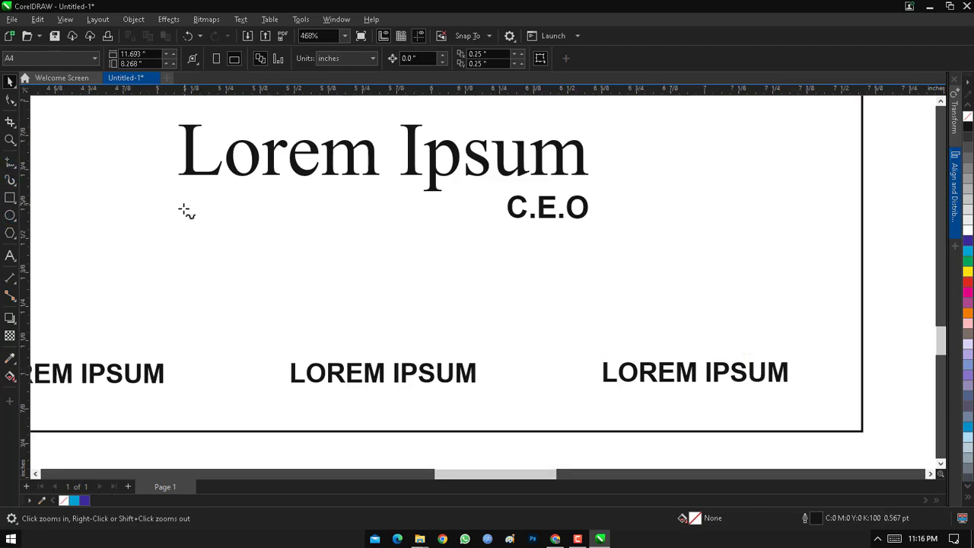
mouse_move(183, 216)
left_mouse_down()
mouse_move(388, 223)
mouse_move(500, 202)
mouse_move(491, 216)
left_mouse_up()
key("ctrl+z")
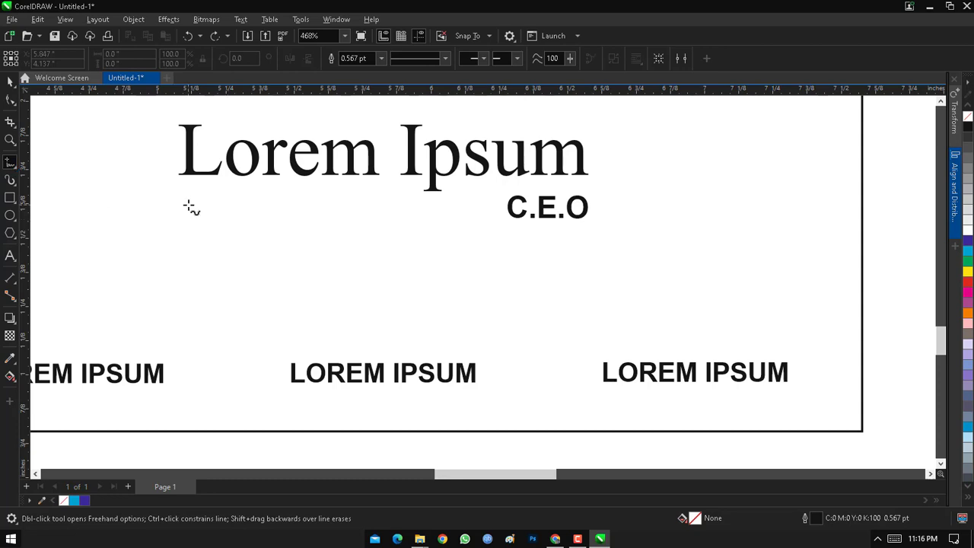
mouse_move(181, 220)
left_mouse_down()
mouse_move(170, 219)
mouse_move(251, 242)
mouse_move(486, 236)
mouse_move(535, 256)
mouse_move(634, 224)
mouse_move(637, 254)
mouse_move(645, 253)
left_mouse_up()
key("ctrl+z")
key("ctrl+z")
left_click_drag(168, 247, 295, 246)
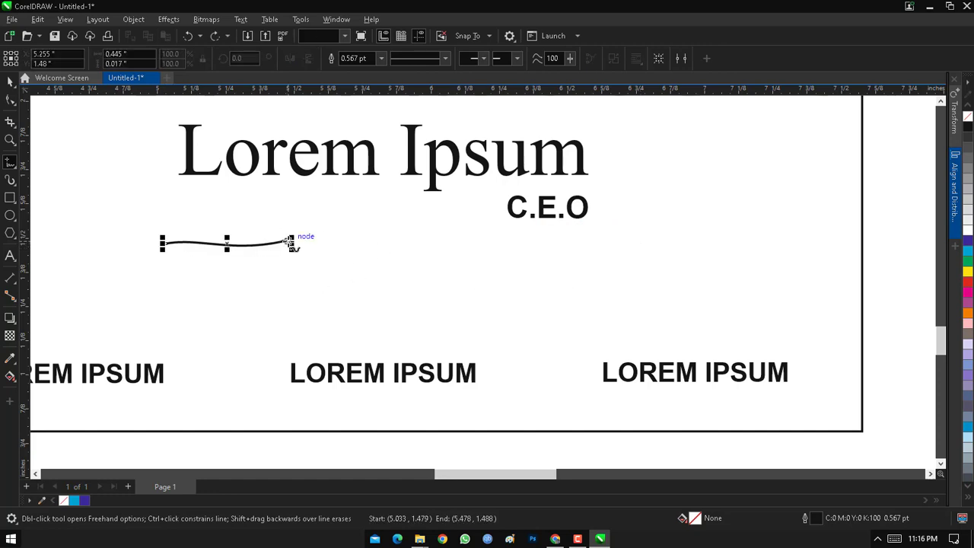
key("ctrl+z")
left_click_drag(126, 232, 389, 263)
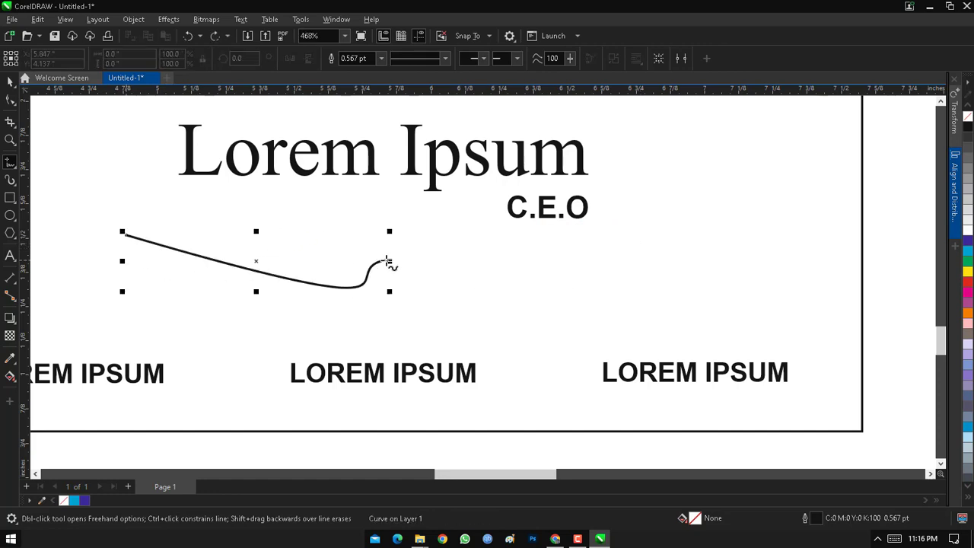
key("ctrl+z")
left_click_drag(144, 237, 356, 241)
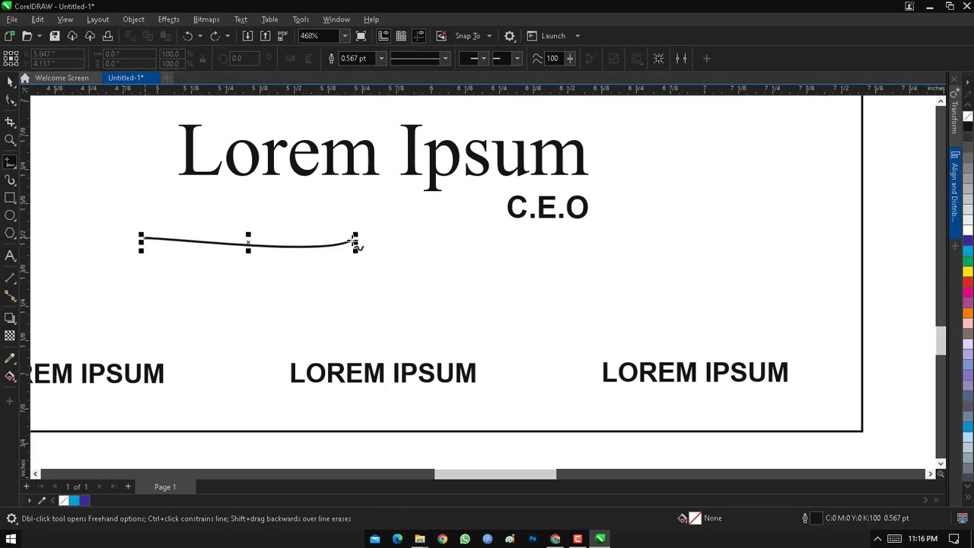
key("ctrl+z")
Step: Draw a thin rectangle about 1.1 by 0.009 inches beneath the "Lorem Ipsum" title, ending just before "C.E.O"
scroll(353, 242, "down", 1)
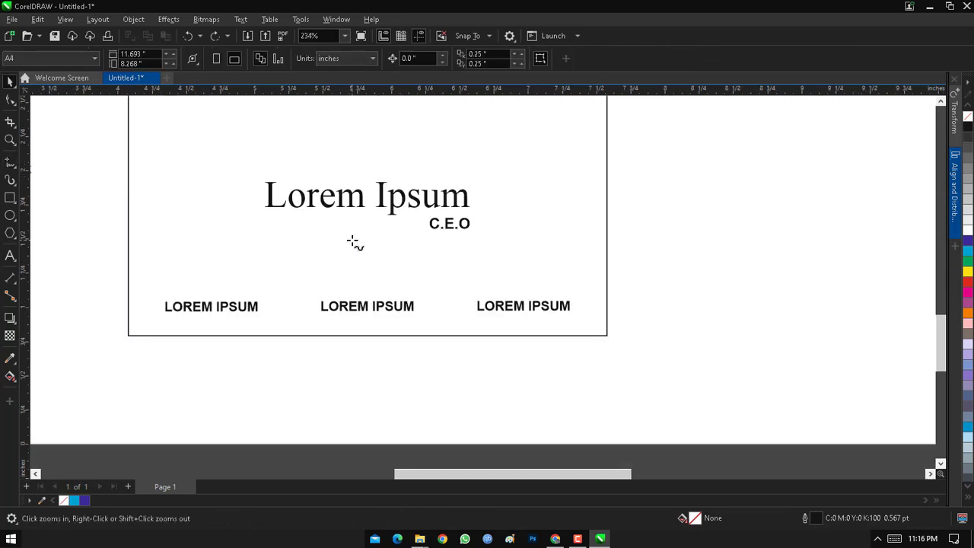
left_click_drag(208, 144, 639, 406)
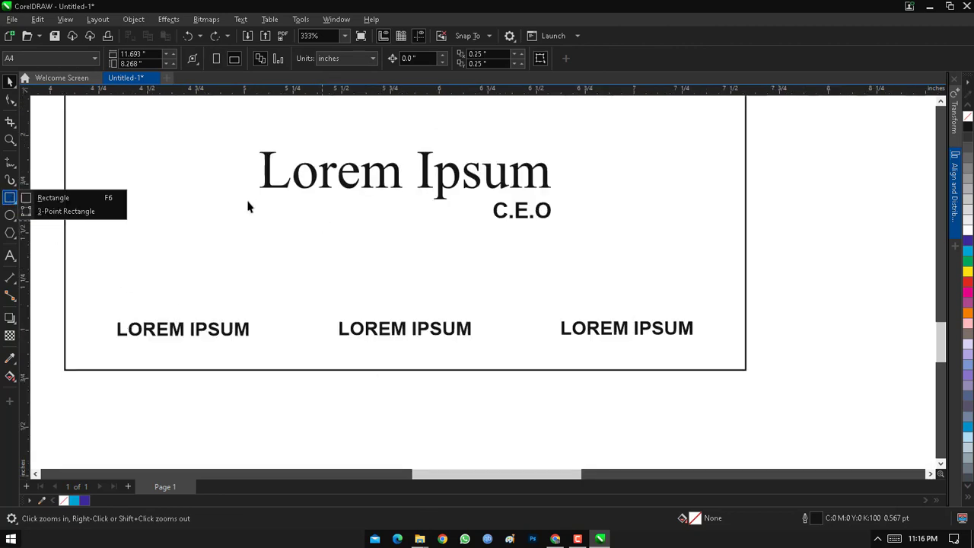
left_click(100, 194)
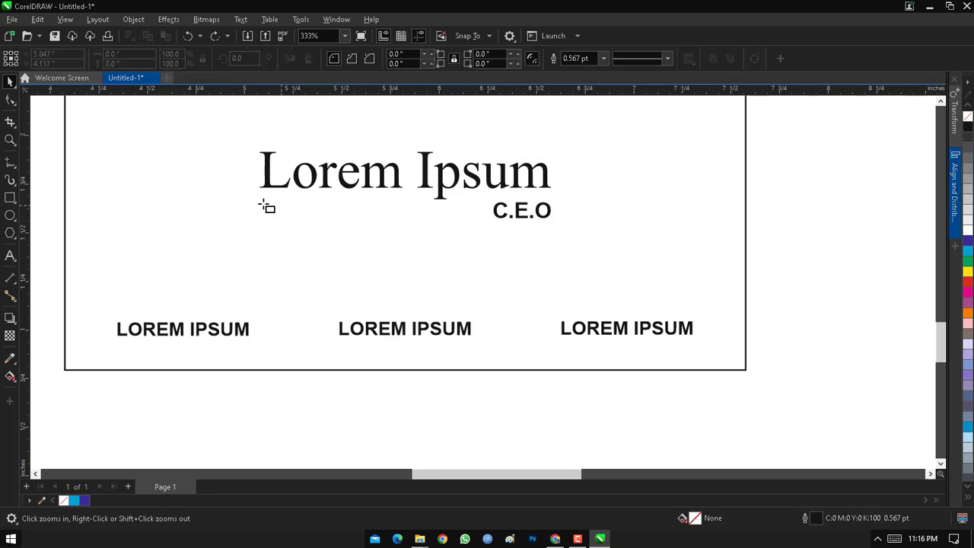
left_click_drag(262, 201, 479, 203)
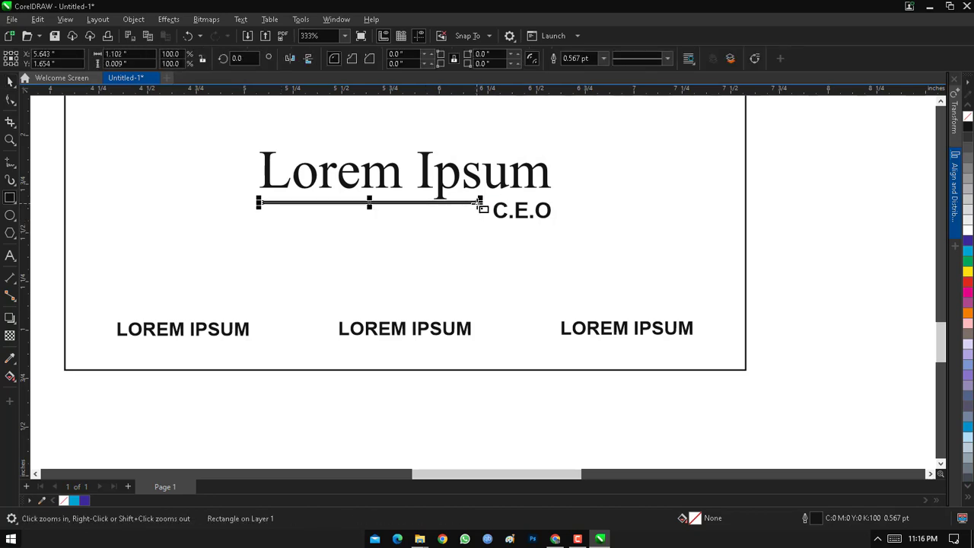
Step: Fill the thin rectangle under the title with black and remove its outline
left_click_drag(178, 162, 587, 276)
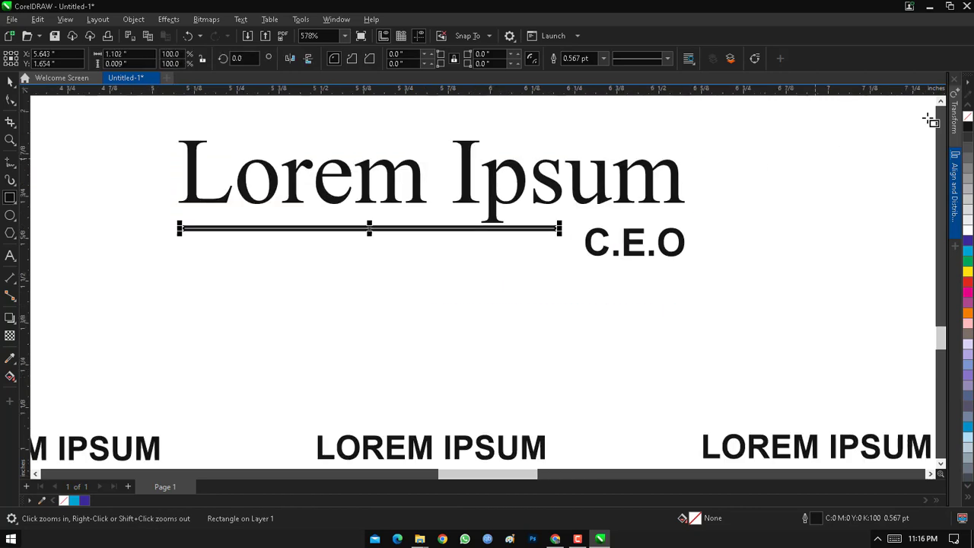
left_click(967, 124)
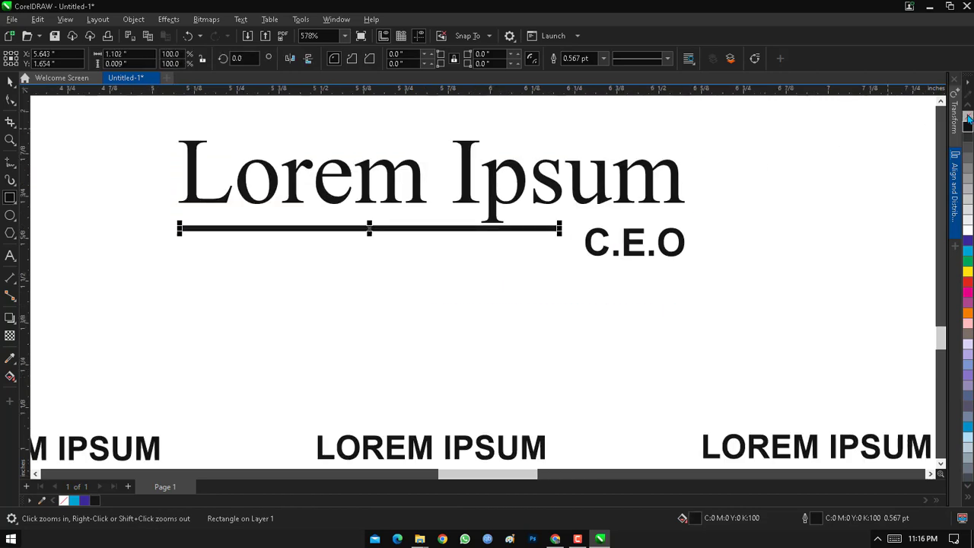
right_click(968, 117)
key("space")
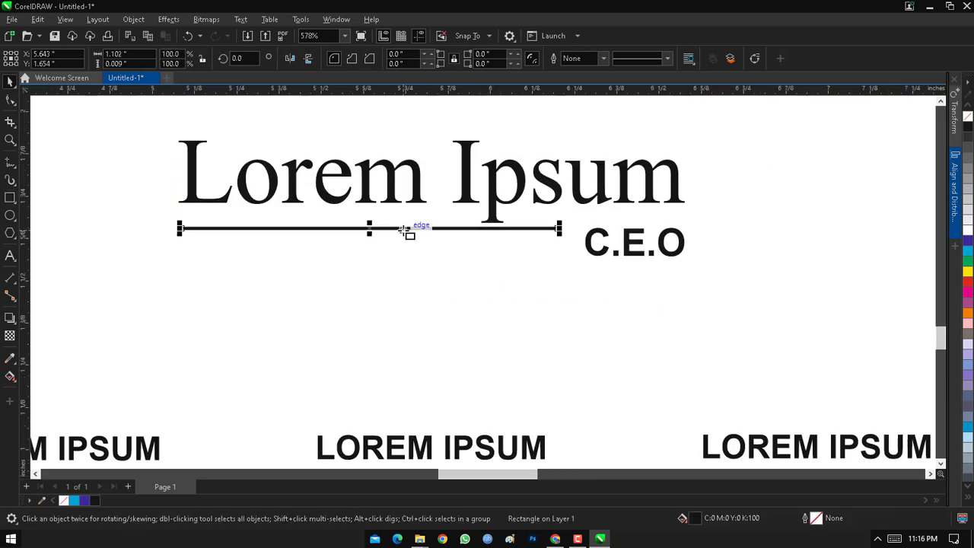
Step: Move the thin black bar down level with "C.E.O" and align its left edge with the "Lorem Ipsum" title
left_click_drag(372, 228, 372, 250)
left_click(195, 190, "shift")
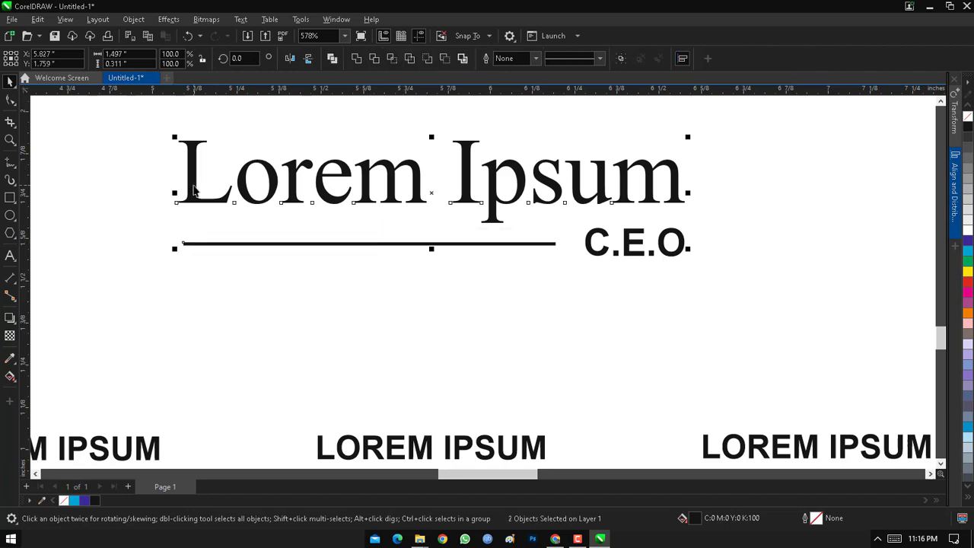
scroll(195, 190, "down", 6)
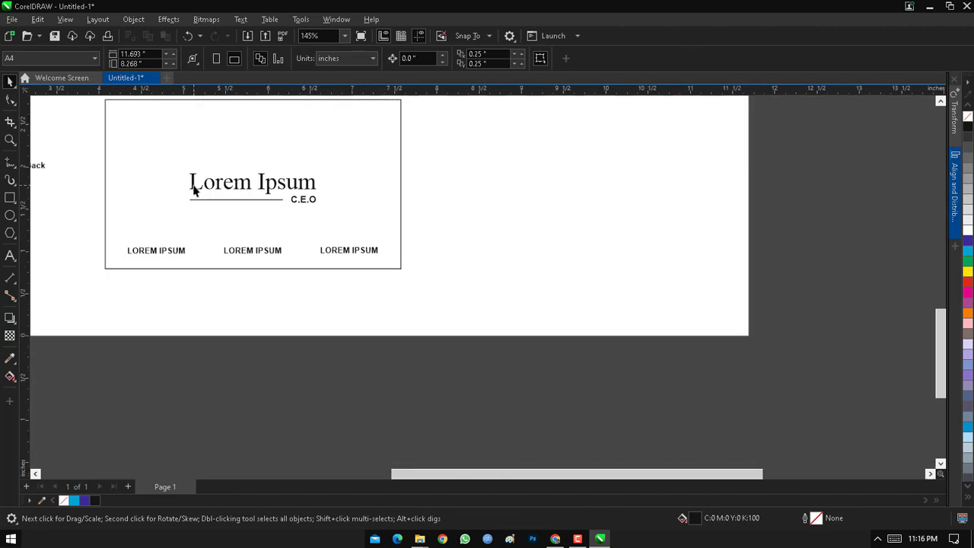
Step: Draw a rectangle about 2.03 by 1.35 inches, place it to the right of the back card and fill it with cyan
left_click_drag(175, 165, 695, 284)
key("space")
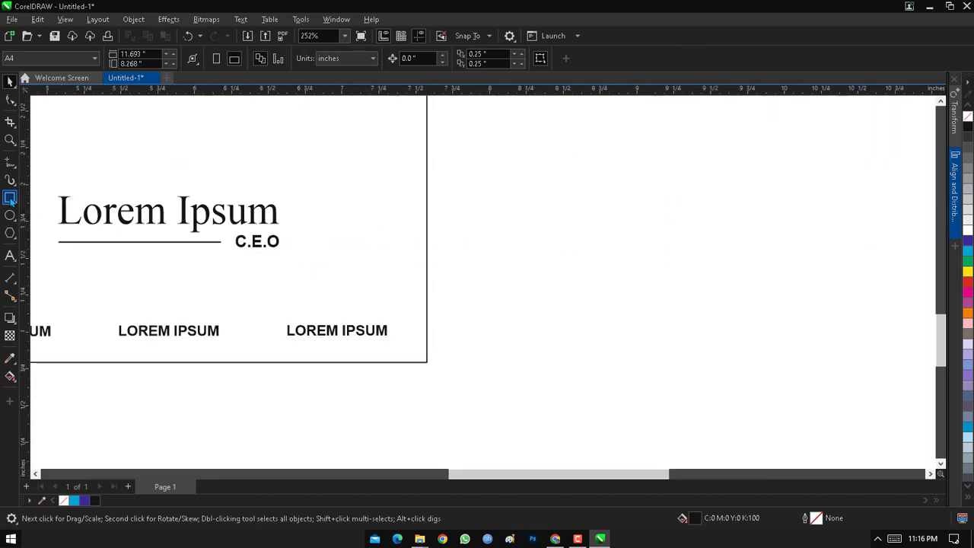
left_click_drag(451, 169, 752, 372)
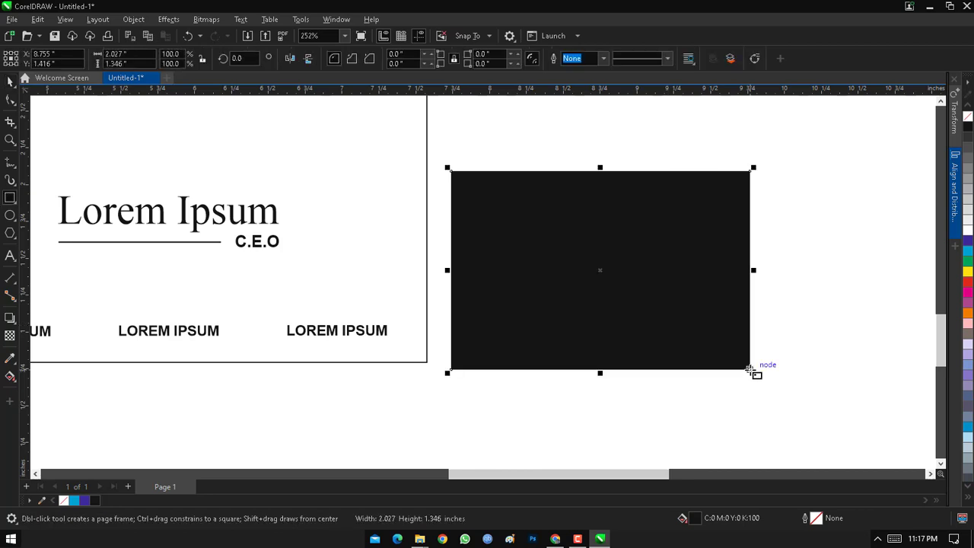
left_click_drag(692, 317, 773, 285)
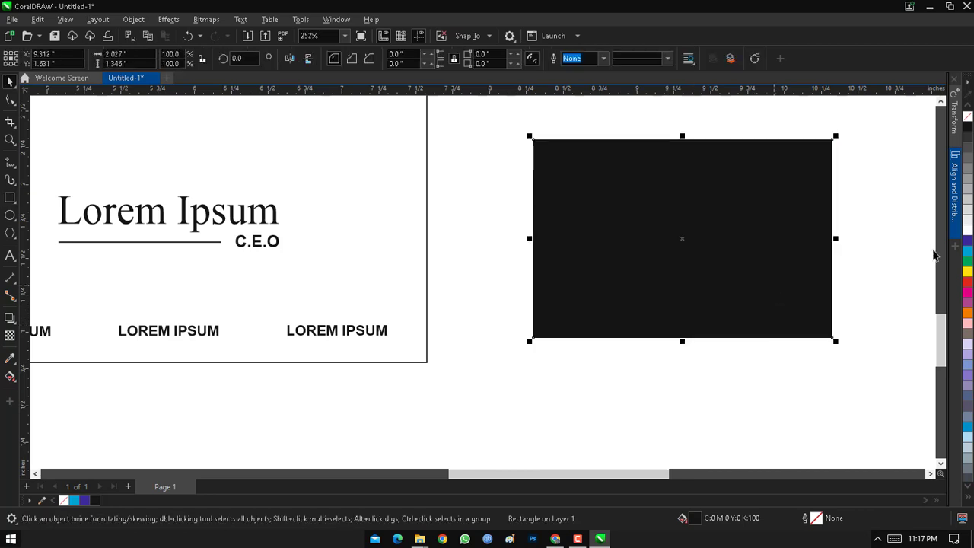
left_click(969, 251)
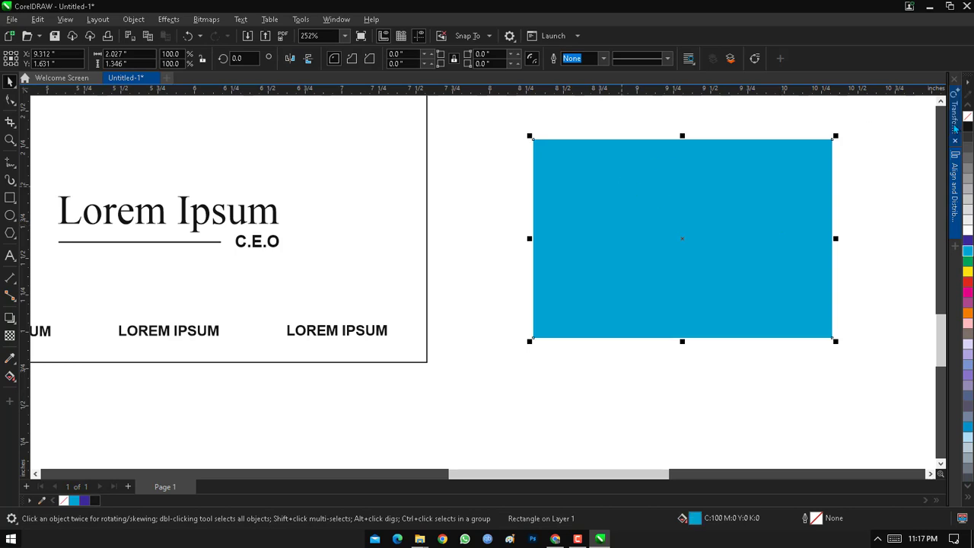
Step: Give the cyan rectangle a black hairline outline and inspect it at the upper-left corner
key("F6")
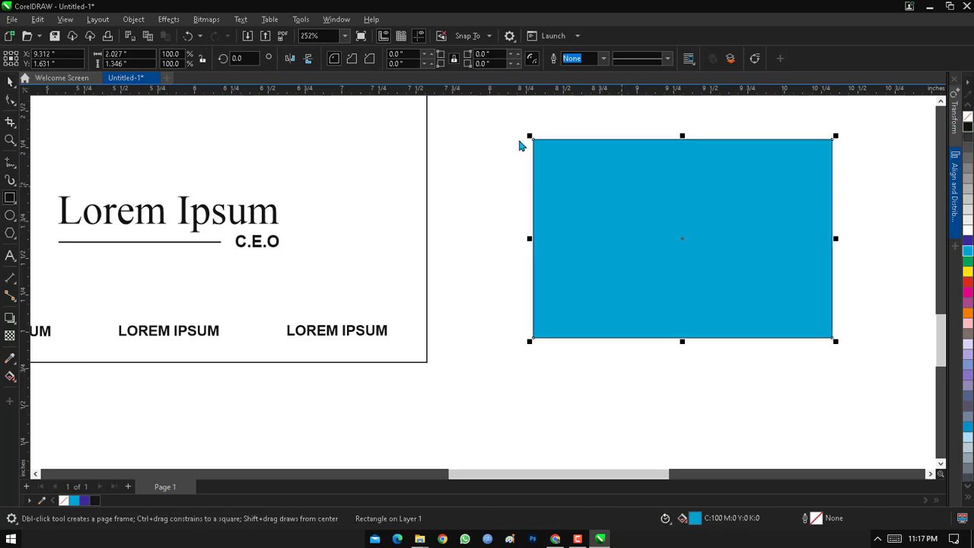
key("space")
key("F2")
left_click_drag(514, 127, 601, 188)
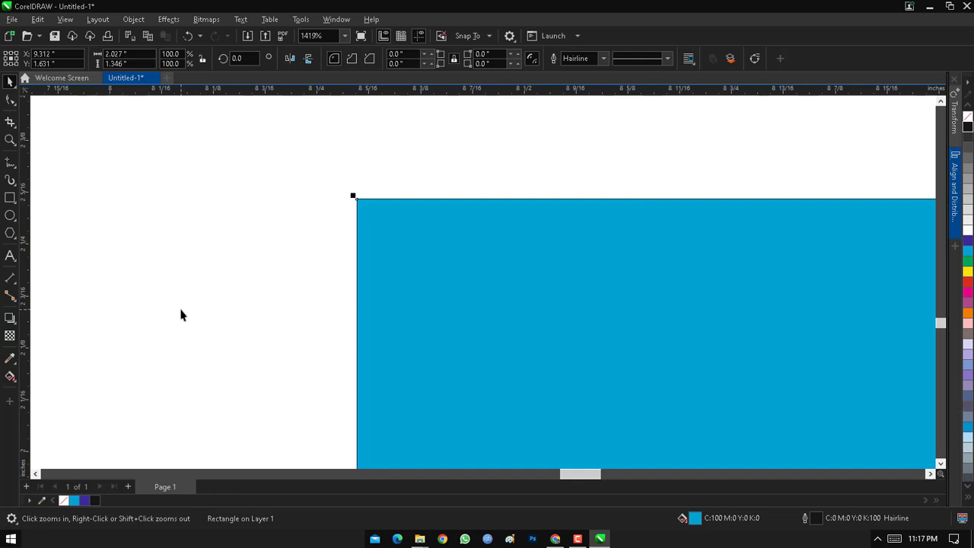
left_click(282, 241)
left_click(436, 214)
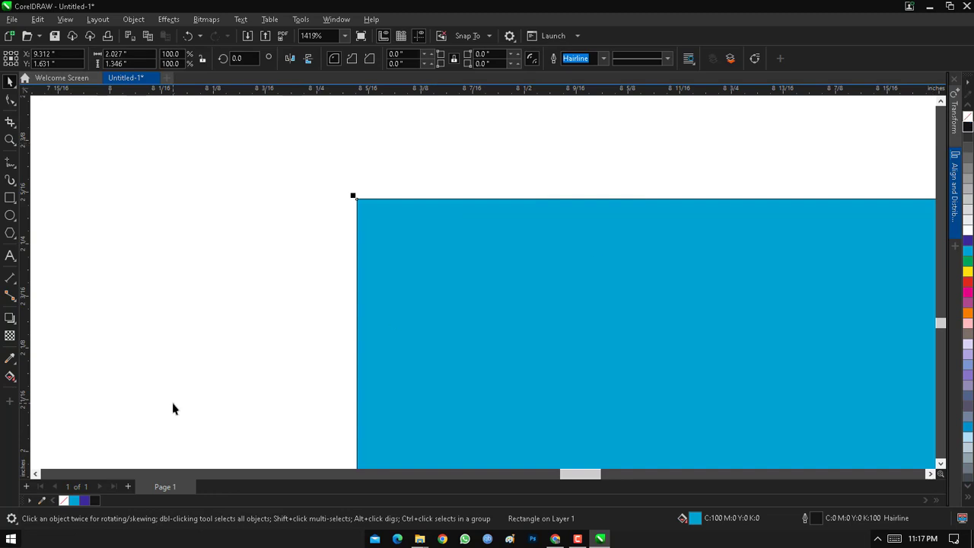
Step: Remove the hairline outline from the cyan rectangle and check its corner up close
right_click(64, 500)
key("z")
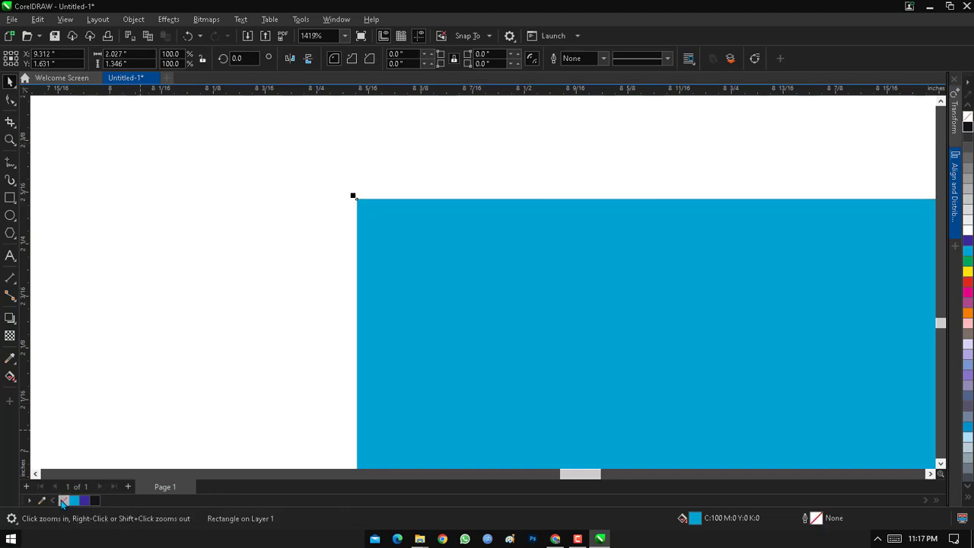
left_click(378, 206)
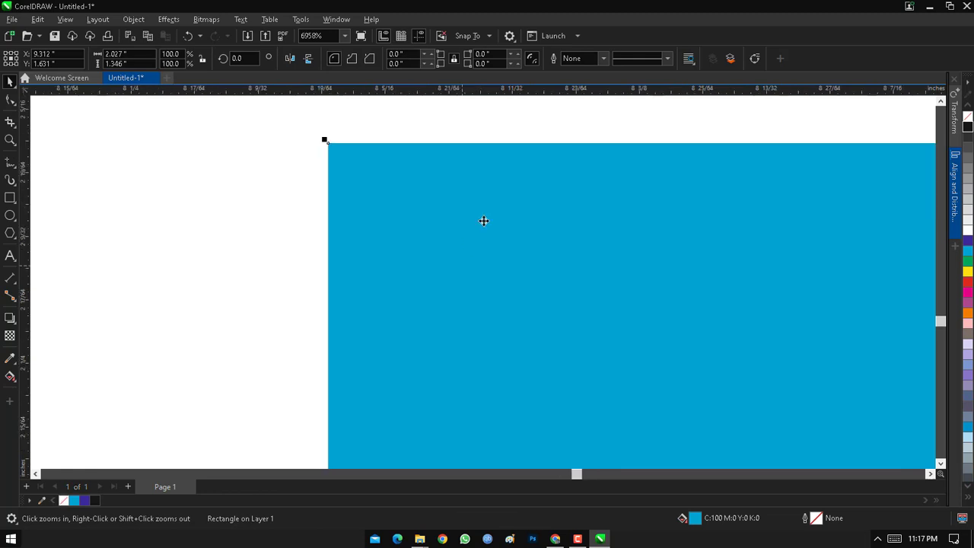
Step: Set the cyan rectangle's outline width to 2.0 pt and inspect the thicker border at its corner
left_click(603, 61)
left_click(570, 130)
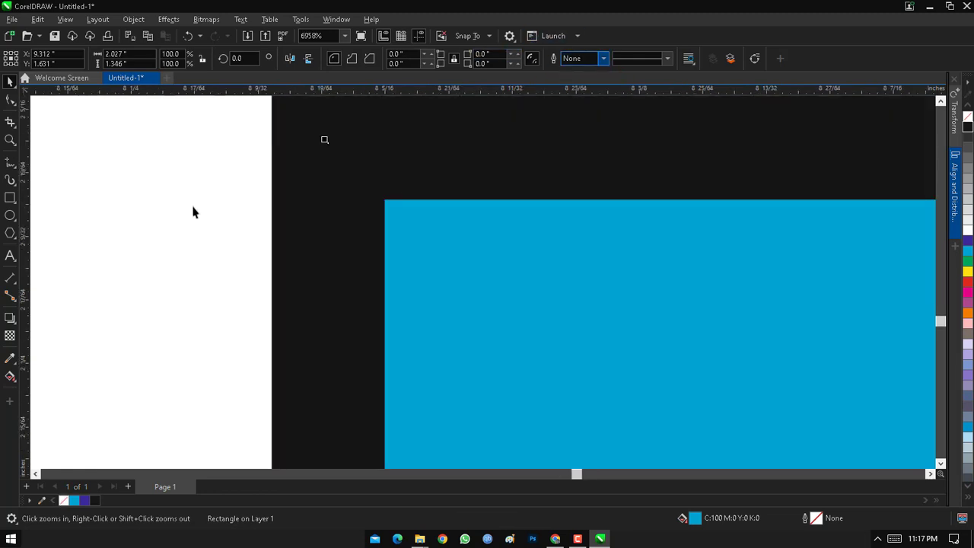
scroll(217, 207, "down", 4)
scroll(217, 207, "down", 1)
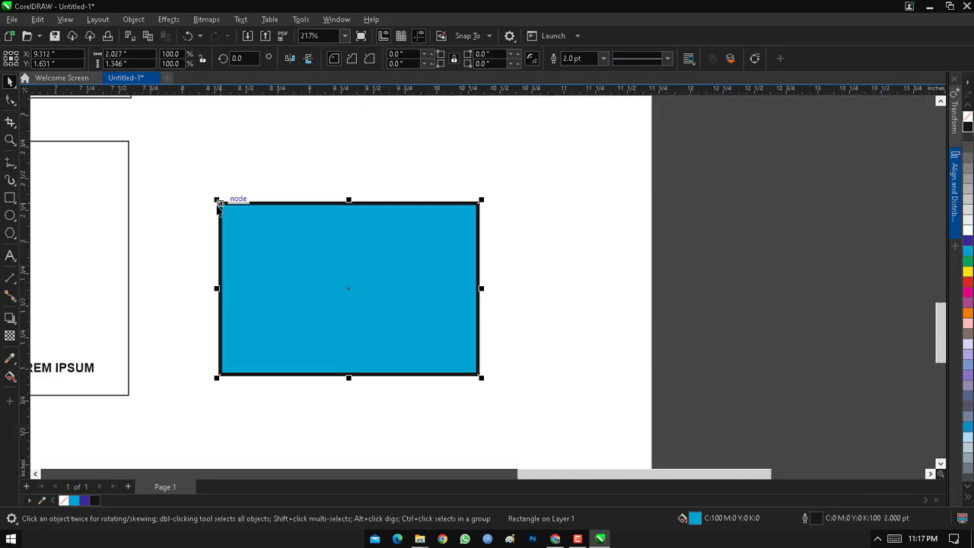
key("z")
left_click_drag(200, 181, 336, 291)
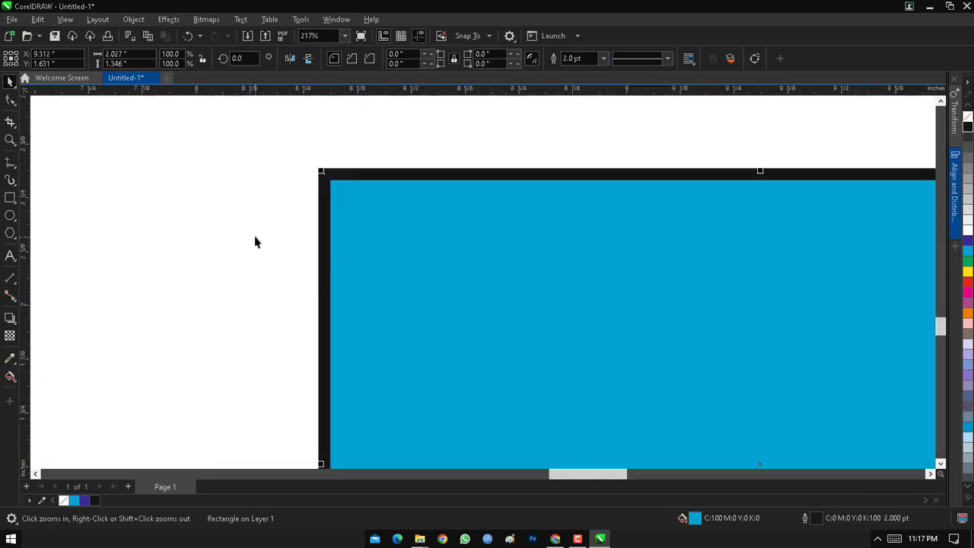
key("space")
Step: Move the cyan rectangle about 0.26 inches left, and try removing its outline before undoing that removal
left_click_drag(330, 207, 322, 227)
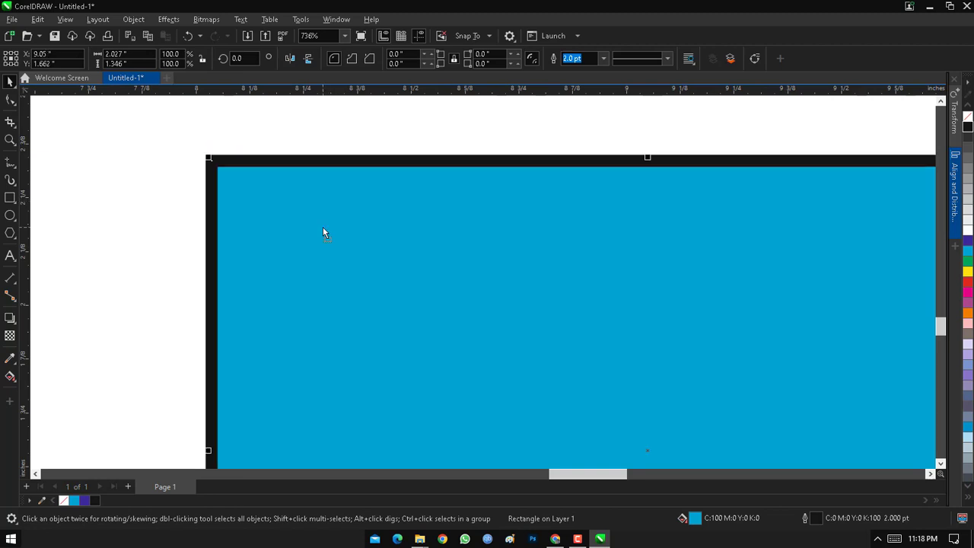
right_click(64, 500)
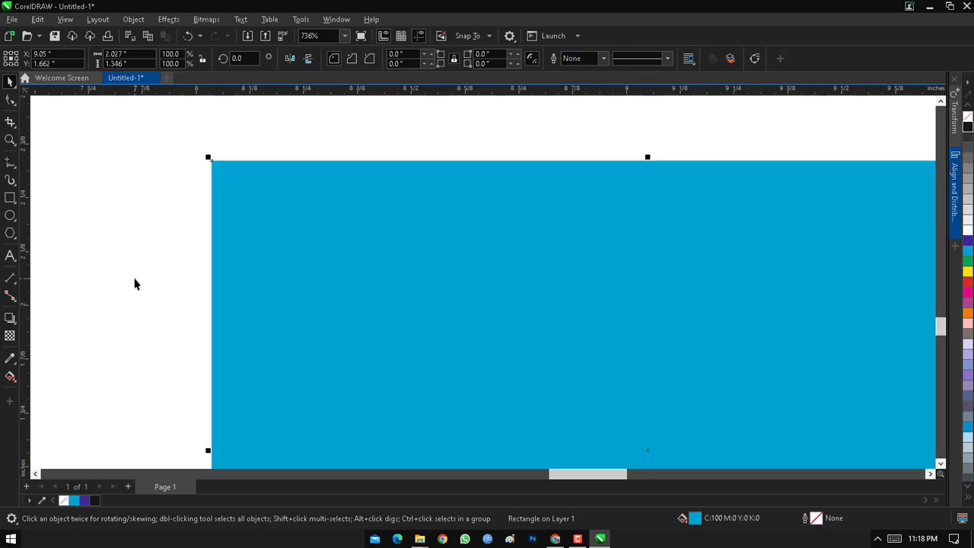
key("ctrl+z")
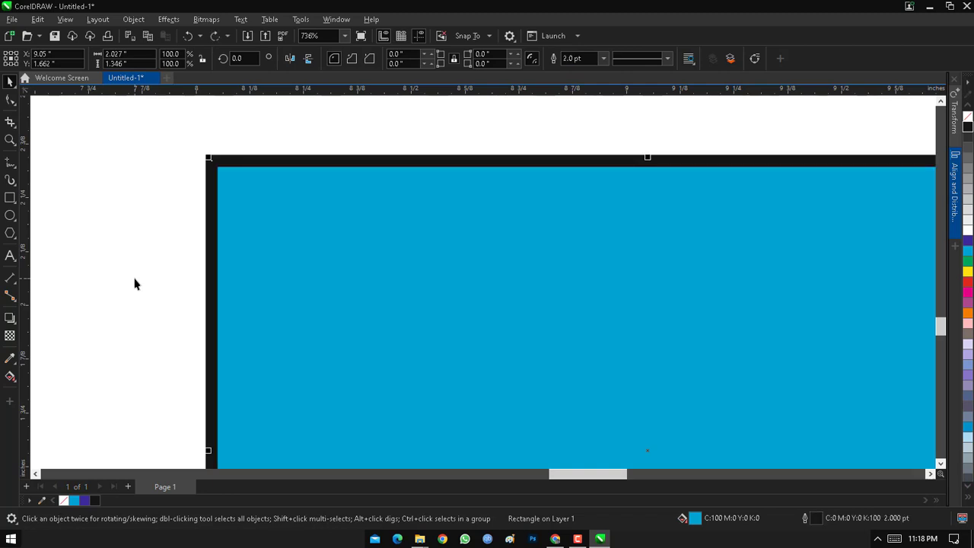
Step: Remove the rectangle's fill and restore it to cyan
left_click(64, 501)
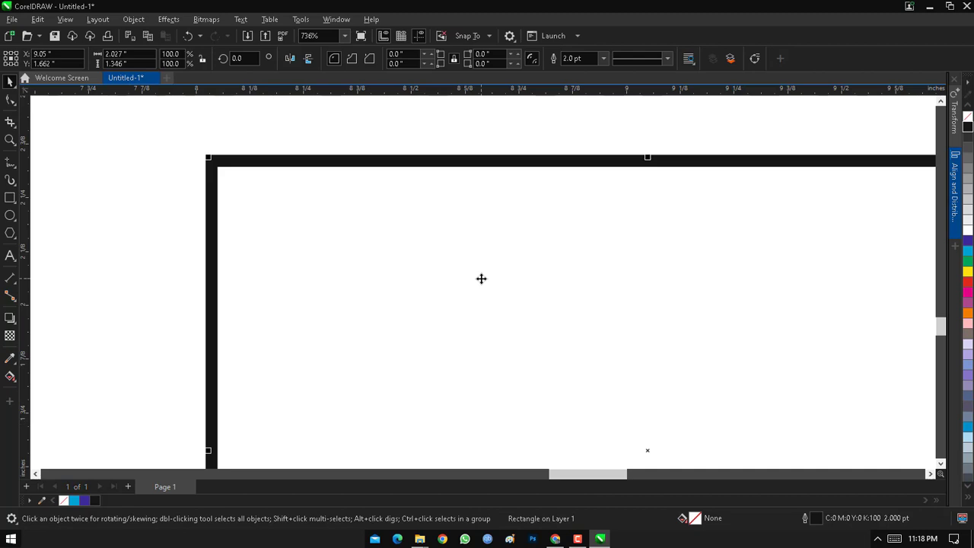
left_click(77, 499)
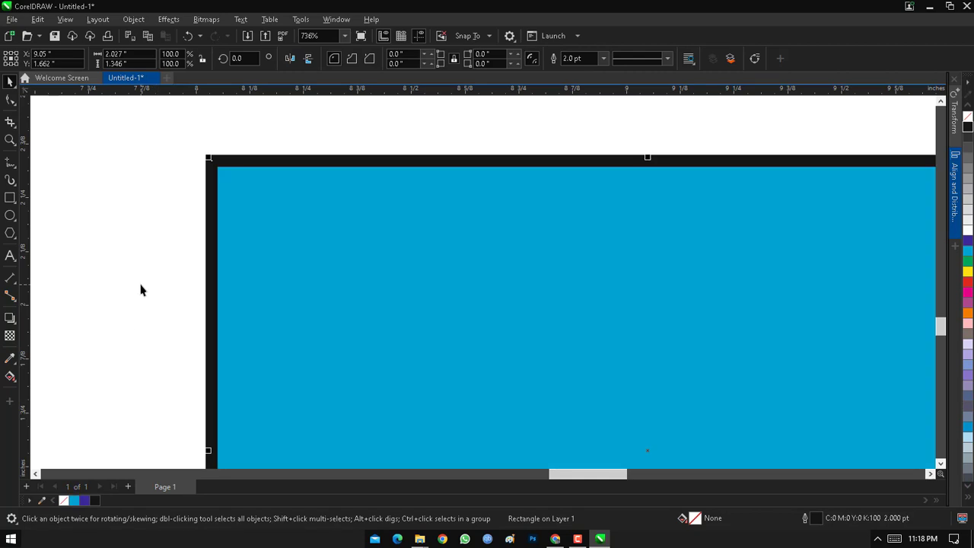
scroll(140, 289, "down", 3)
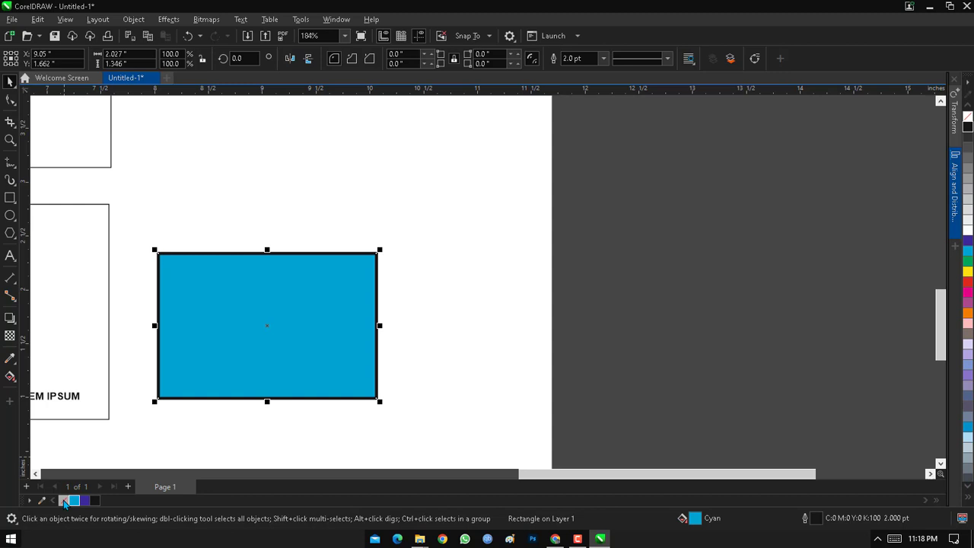
Step: Replace the cyan rectangle's thick outline with a black hairline, inspect the upper-left corner, and remove the hairline
right_click(64, 501)
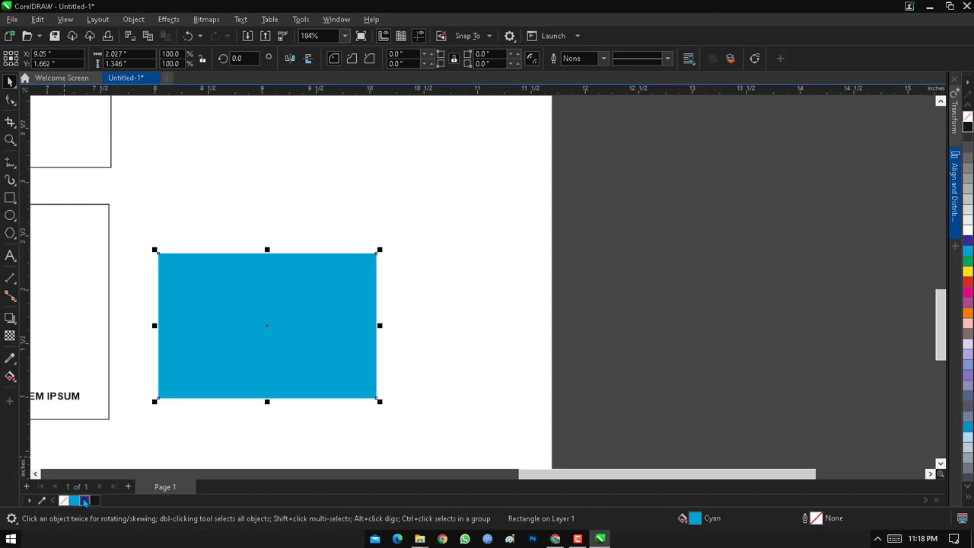
right_click(95, 500)
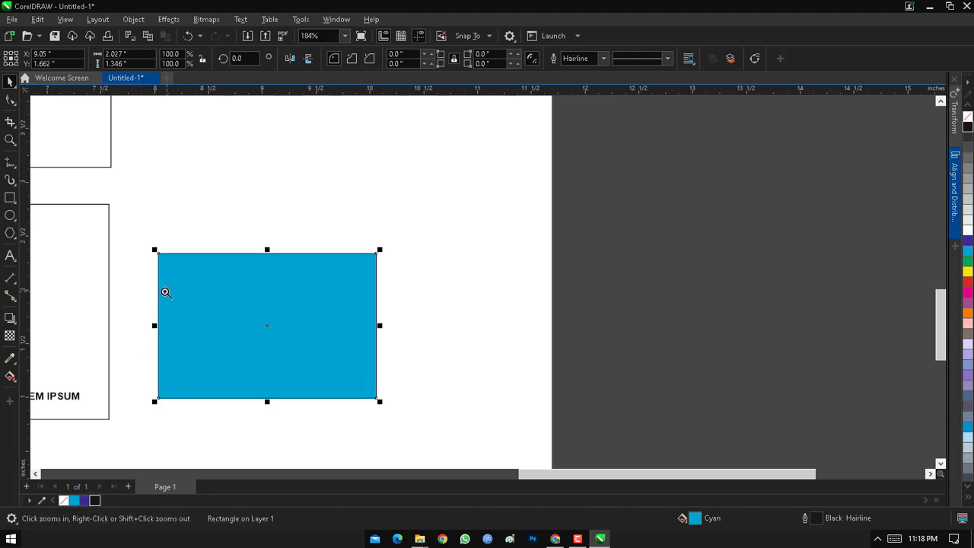
left_click_drag(144, 239, 237, 311)
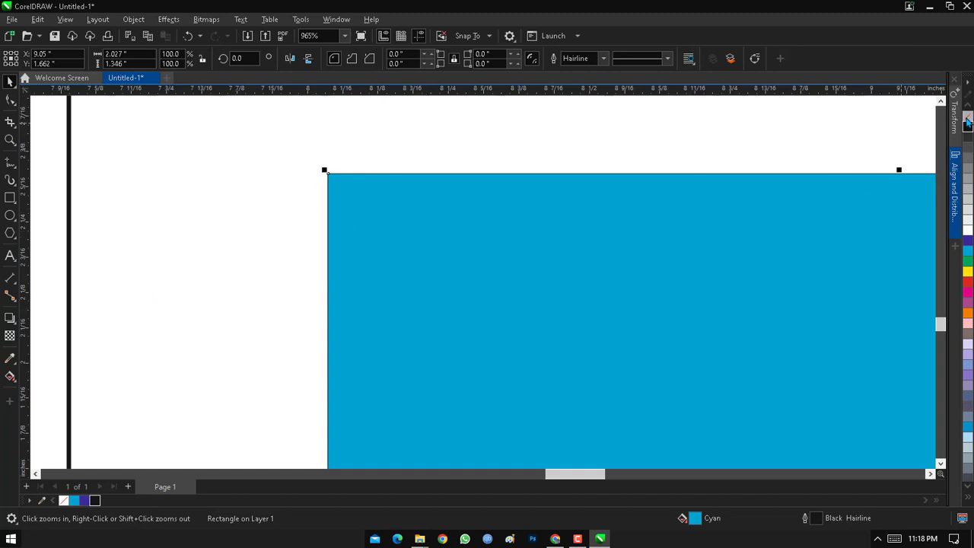
right_click(967, 121)
left_click(457, 308)
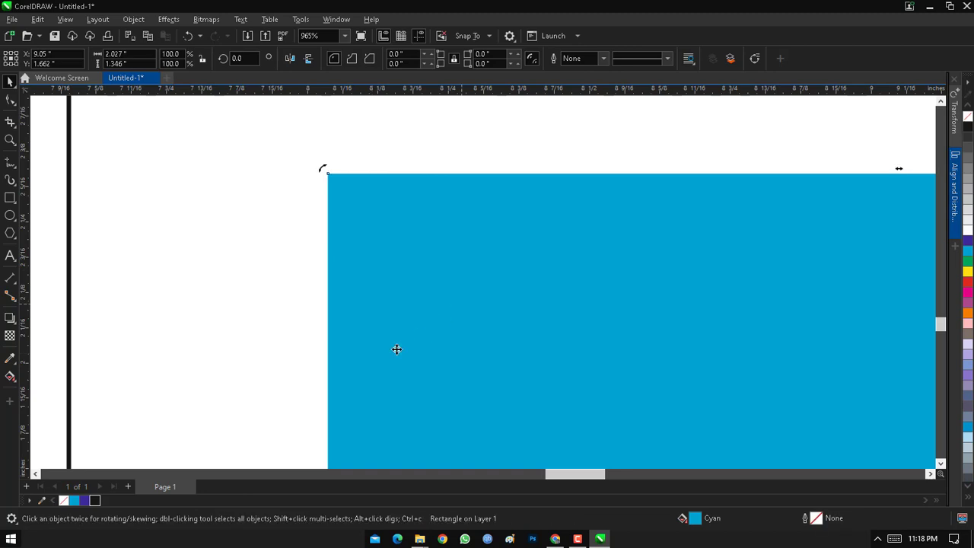
Step: Clear the fill of the outline-free rectangle and fill it with cyan again
left_click(65, 500)
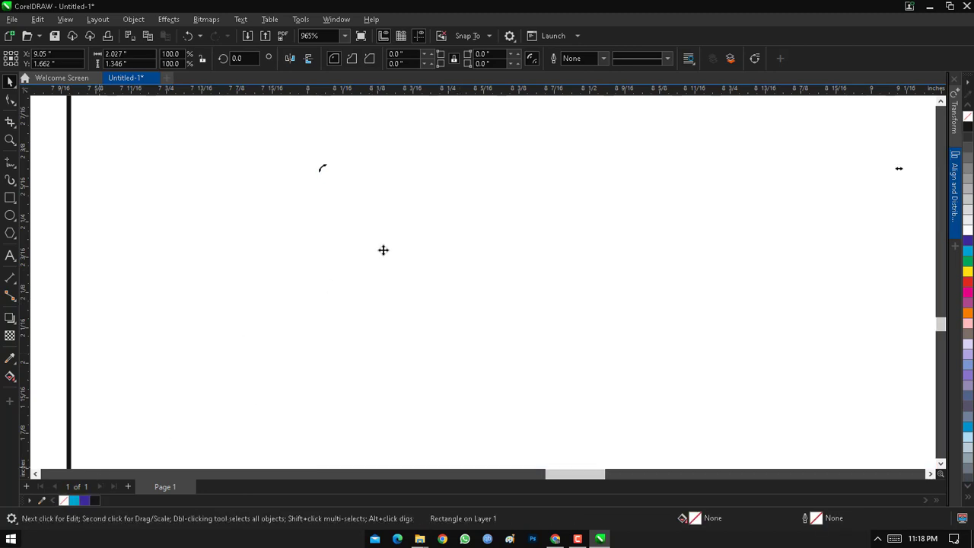
scroll(383, 249, "down", 3)
scroll(384, 250, "down", 5)
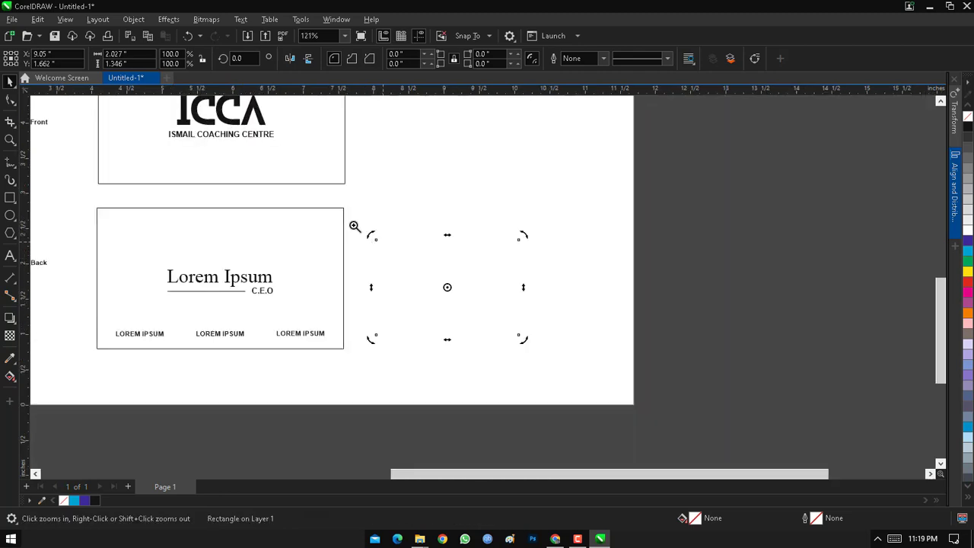
left_click_drag(346, 214, 578, 392)
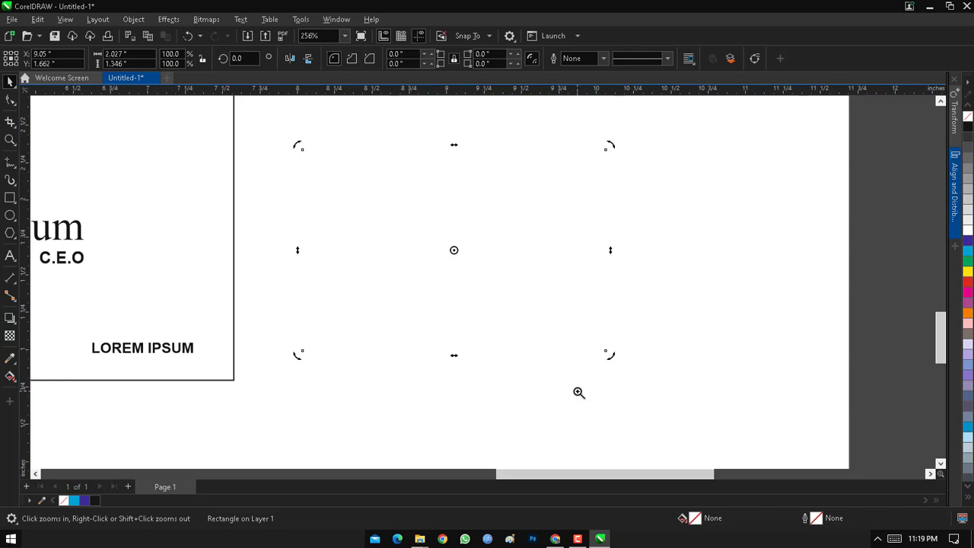
left_click(73, 500)
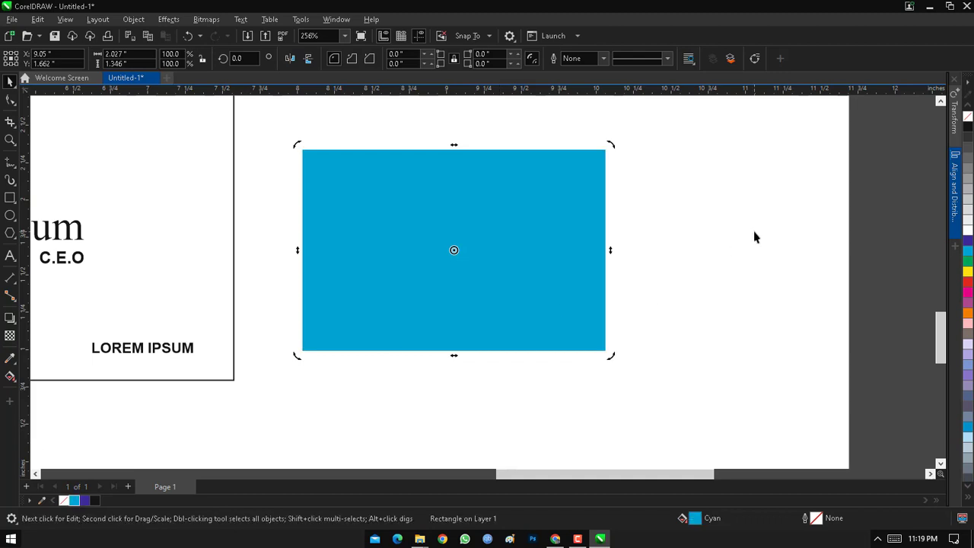
Step: Delete the cyan rectangle beside the back card
scroll(617, 209, "down", 1)
key("F4")
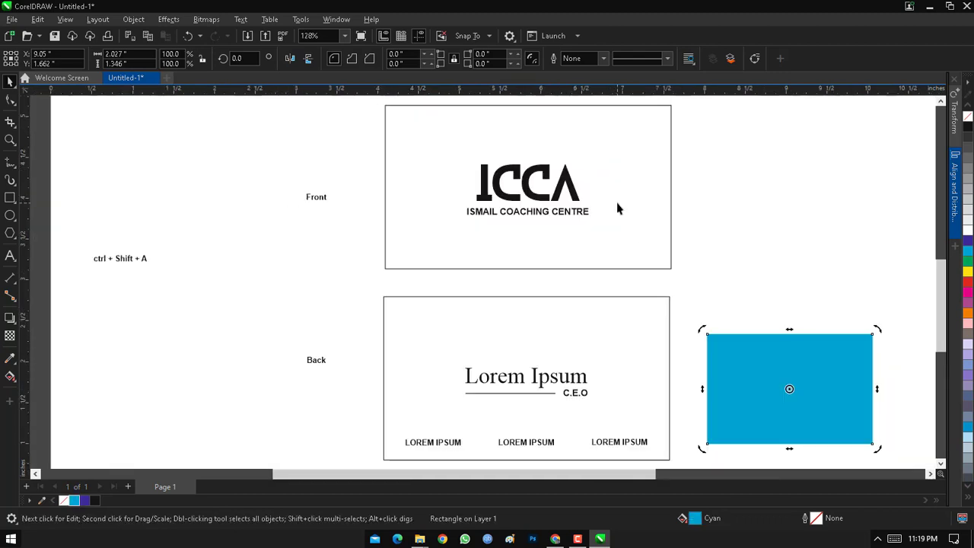
key("Delete")
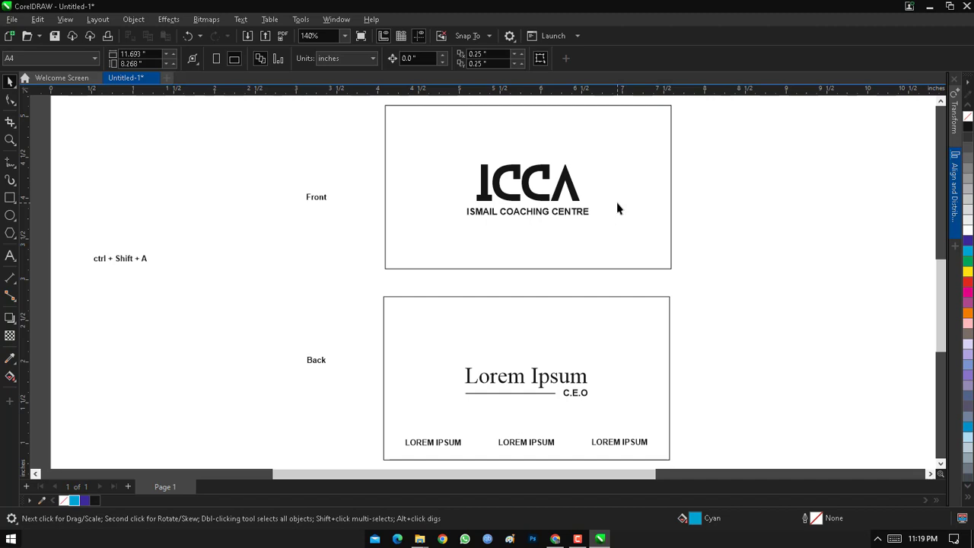
Step: Check the width and height of the front card's rectangle
left_click(653, 160)
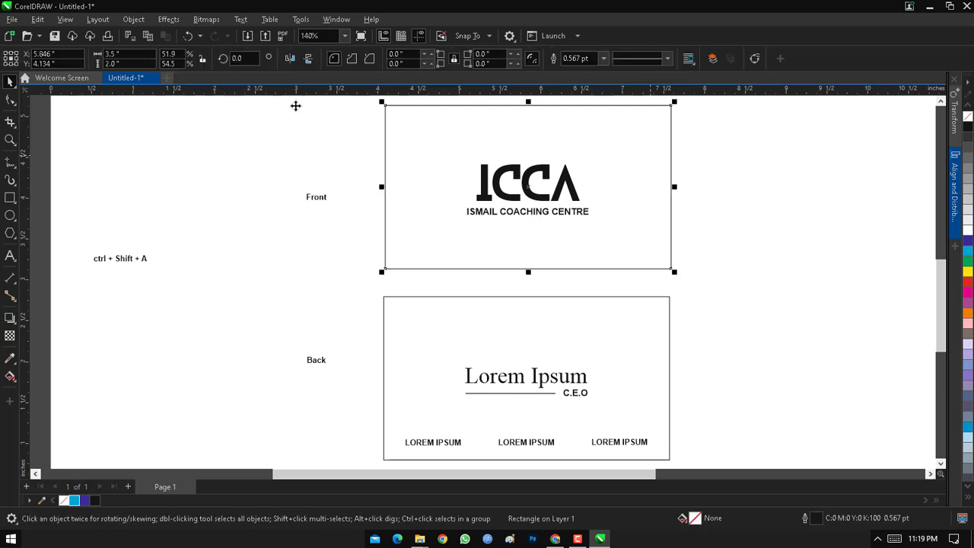
left_click(113, 54)
left_click(112, 64)
Step: Group the ICCA and ISMAIL COACHING CENTRE texts and centre the group horizontally and vertically on the front card
left_click_drag(354, 142, 667, 243)
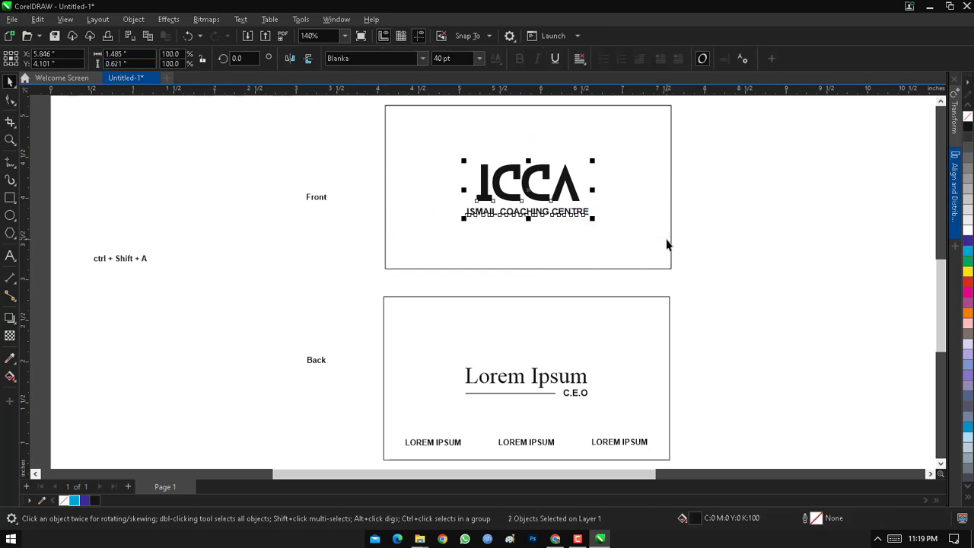
key("ctrl+g")
left_click(636, 187, "shift")
key("e")
key("c")
Step: Group both cards together with the Front, Back and ctrl + Shift + A labels
scroll(636, 190, "down", 1)
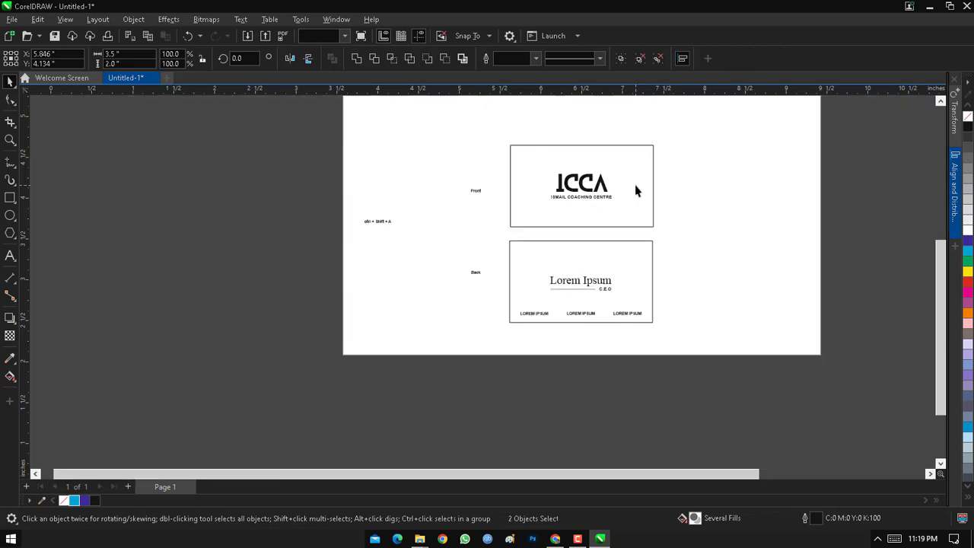
key("z")
left_click_drag(689, 129, 353, 346)
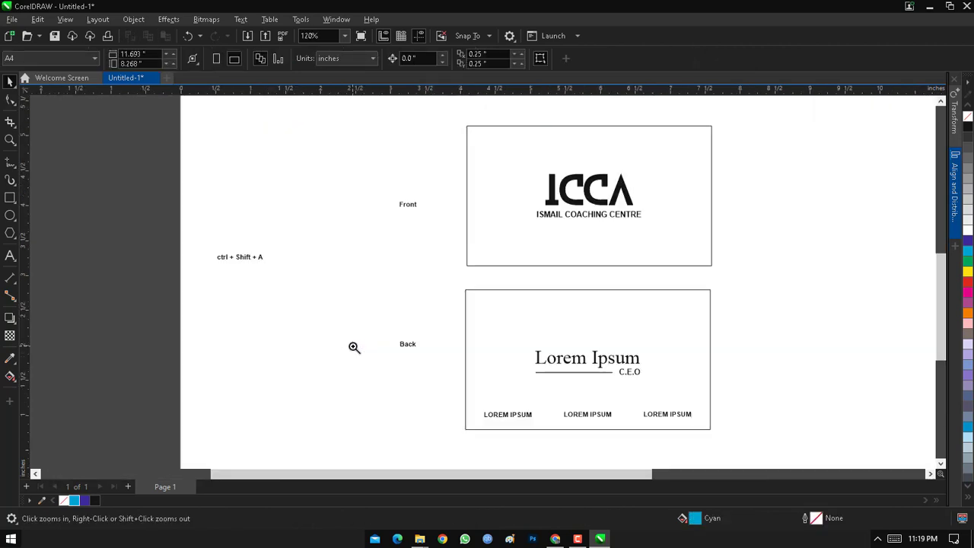
right_click(279, 225)
key("space")
left_click_drag(214, 160, 571, 405)
key("ctrl+g")
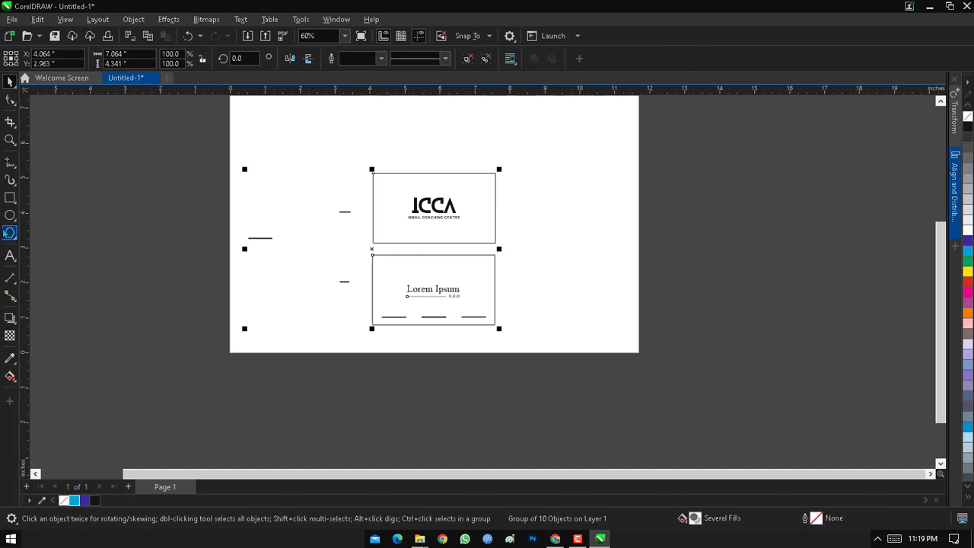
left_click(10, 234)
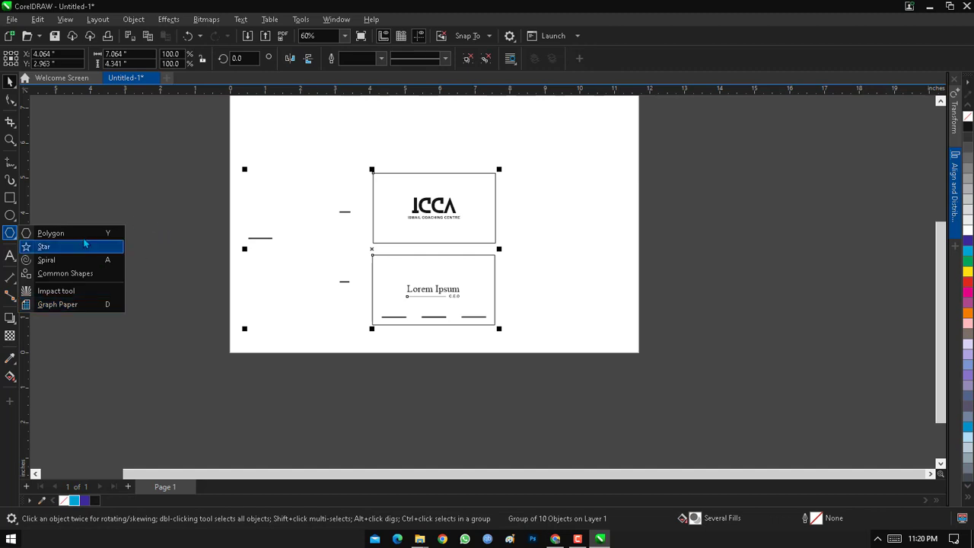
left_click(248, 146)
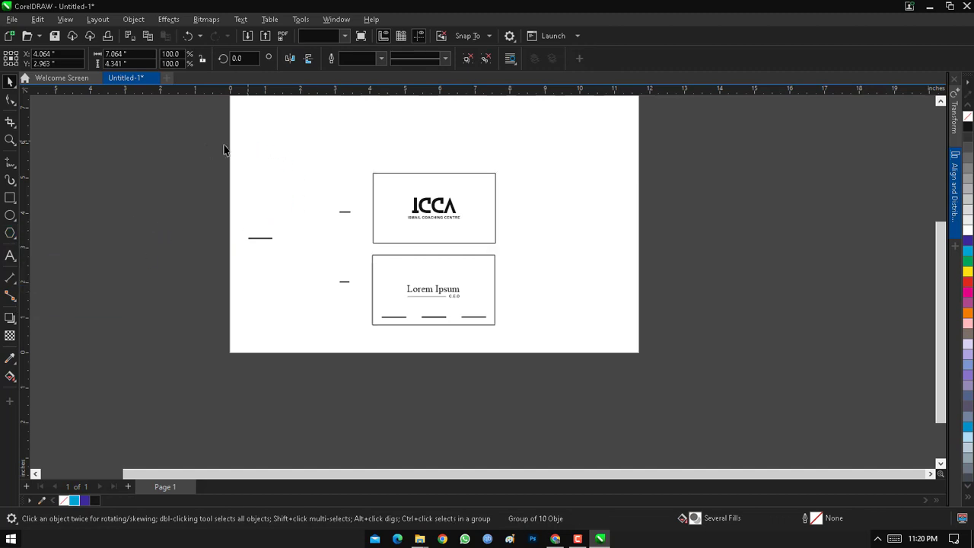
Step: Centre the group of cards and labels on the page
left_click_drag(206, 145, 576, 404)
key("p")
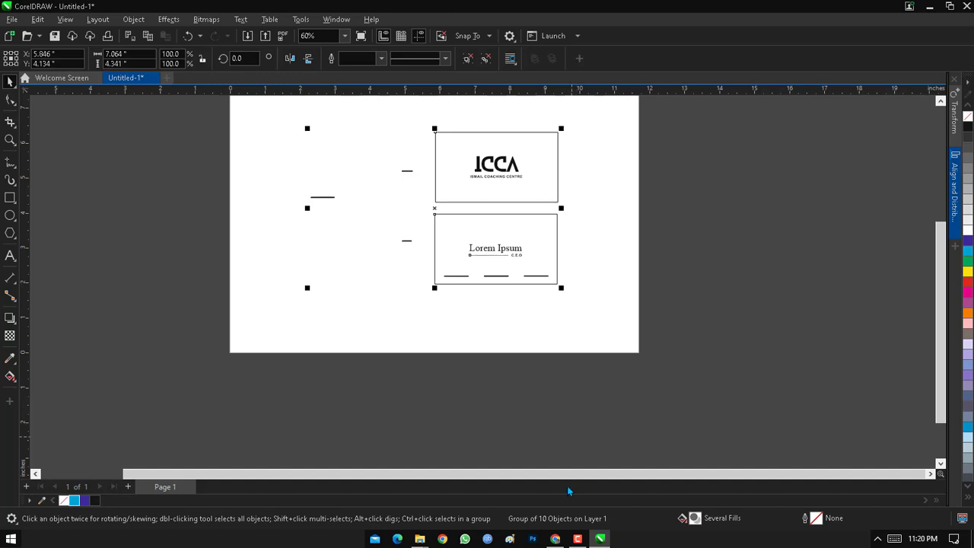
left_click(578, 538)
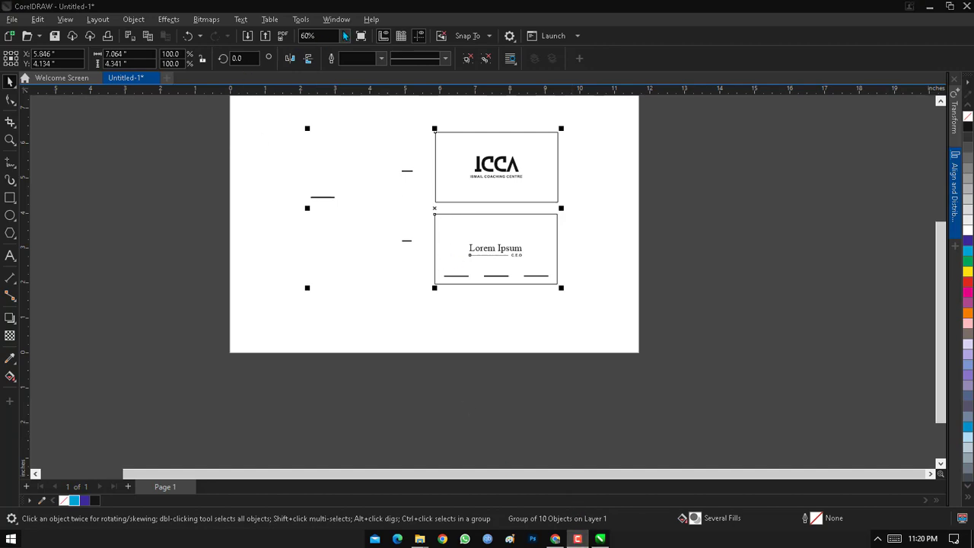